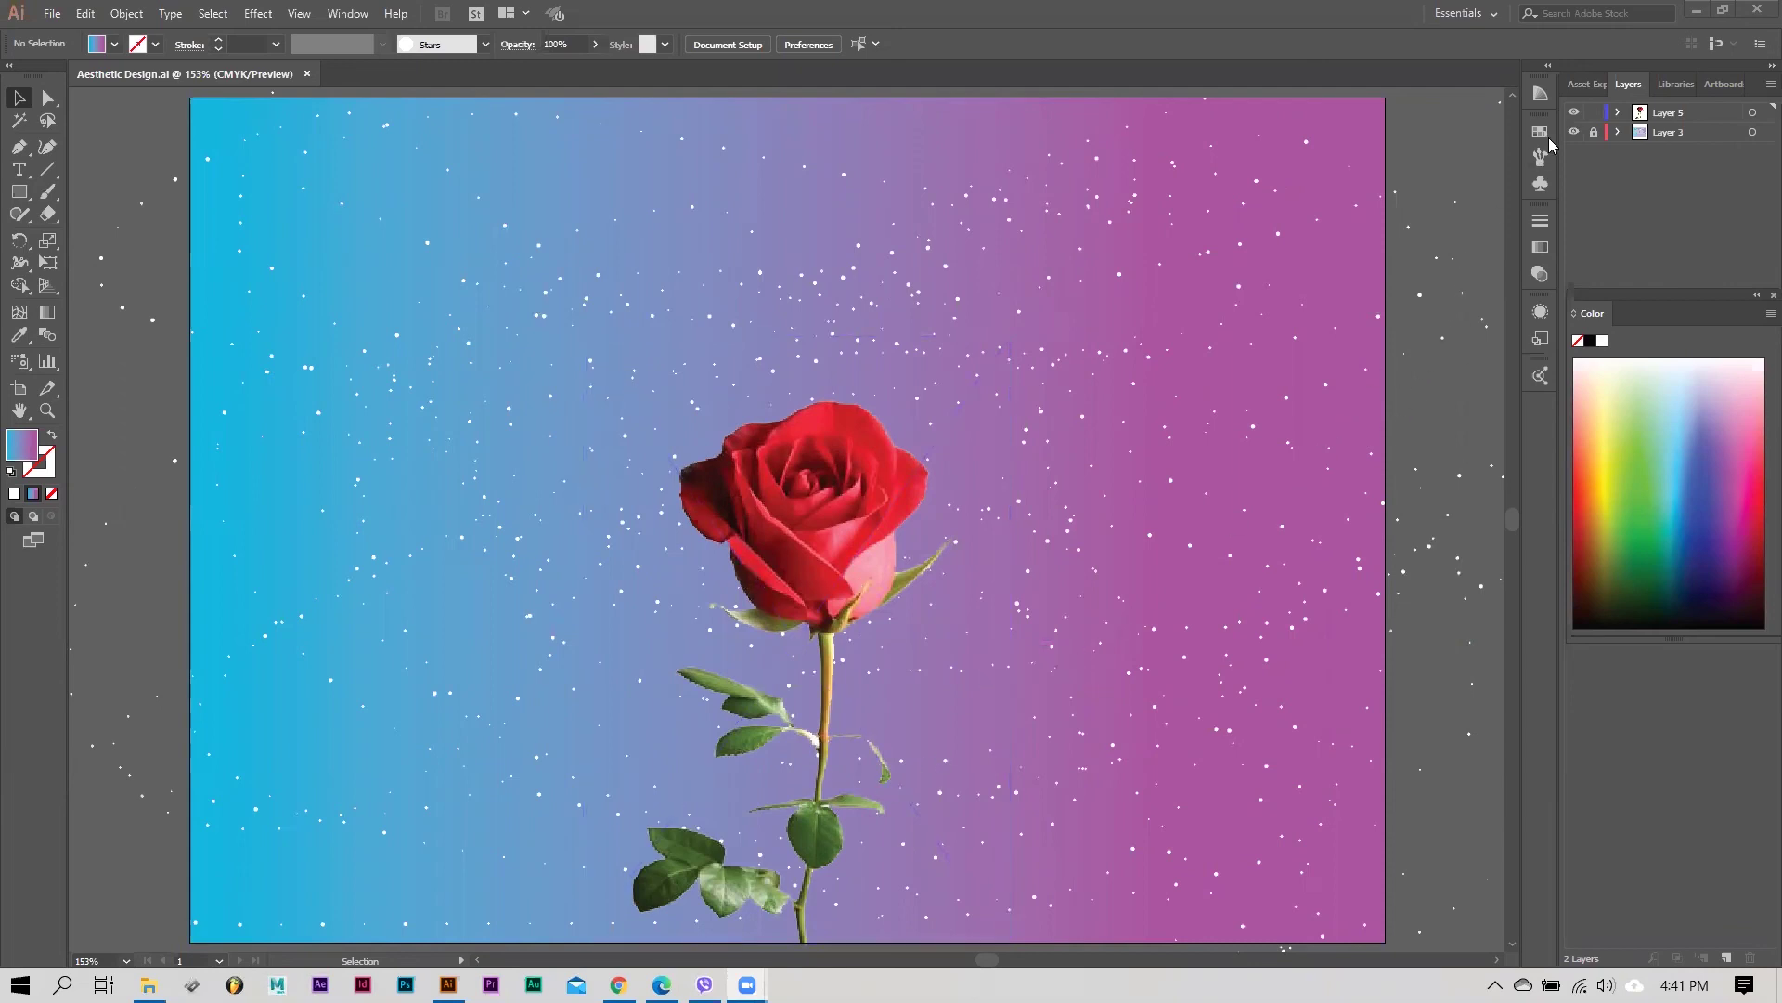
Step: Hide the starry background on Layer 3 and make the rose's Layer 5 the active layer
click(1594, 132)
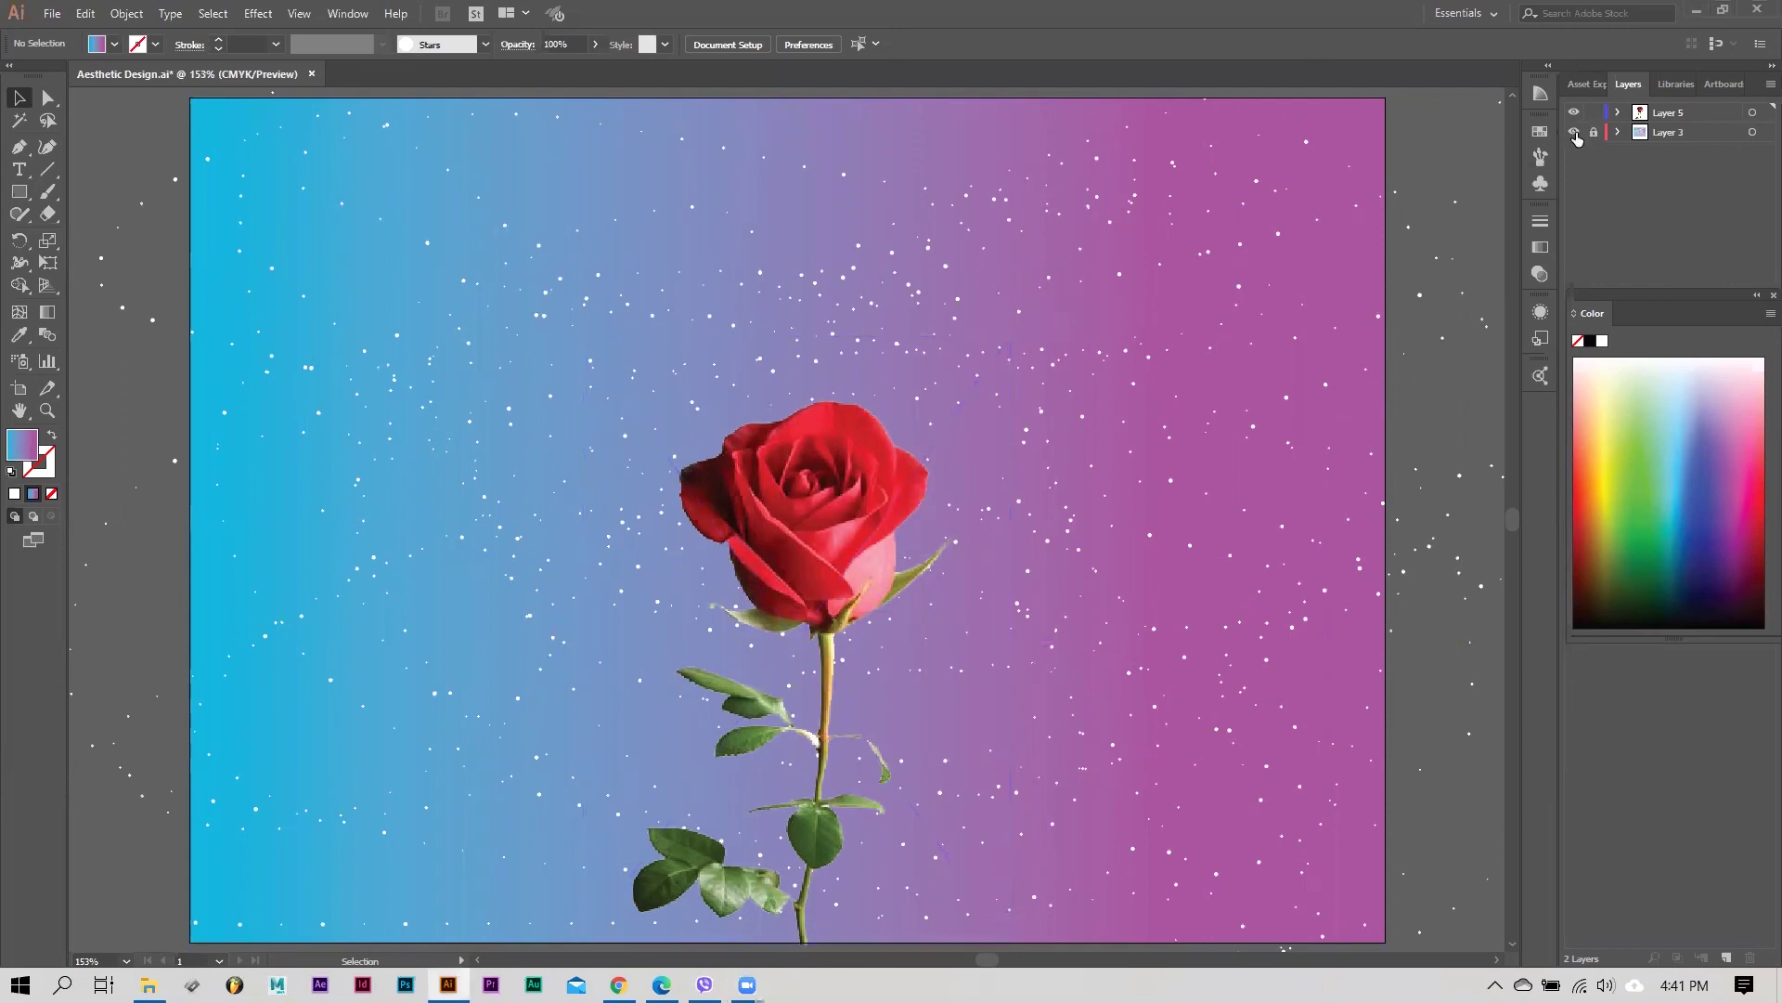
click(1573, 132)
click(1655, 113)
click(789, 649)
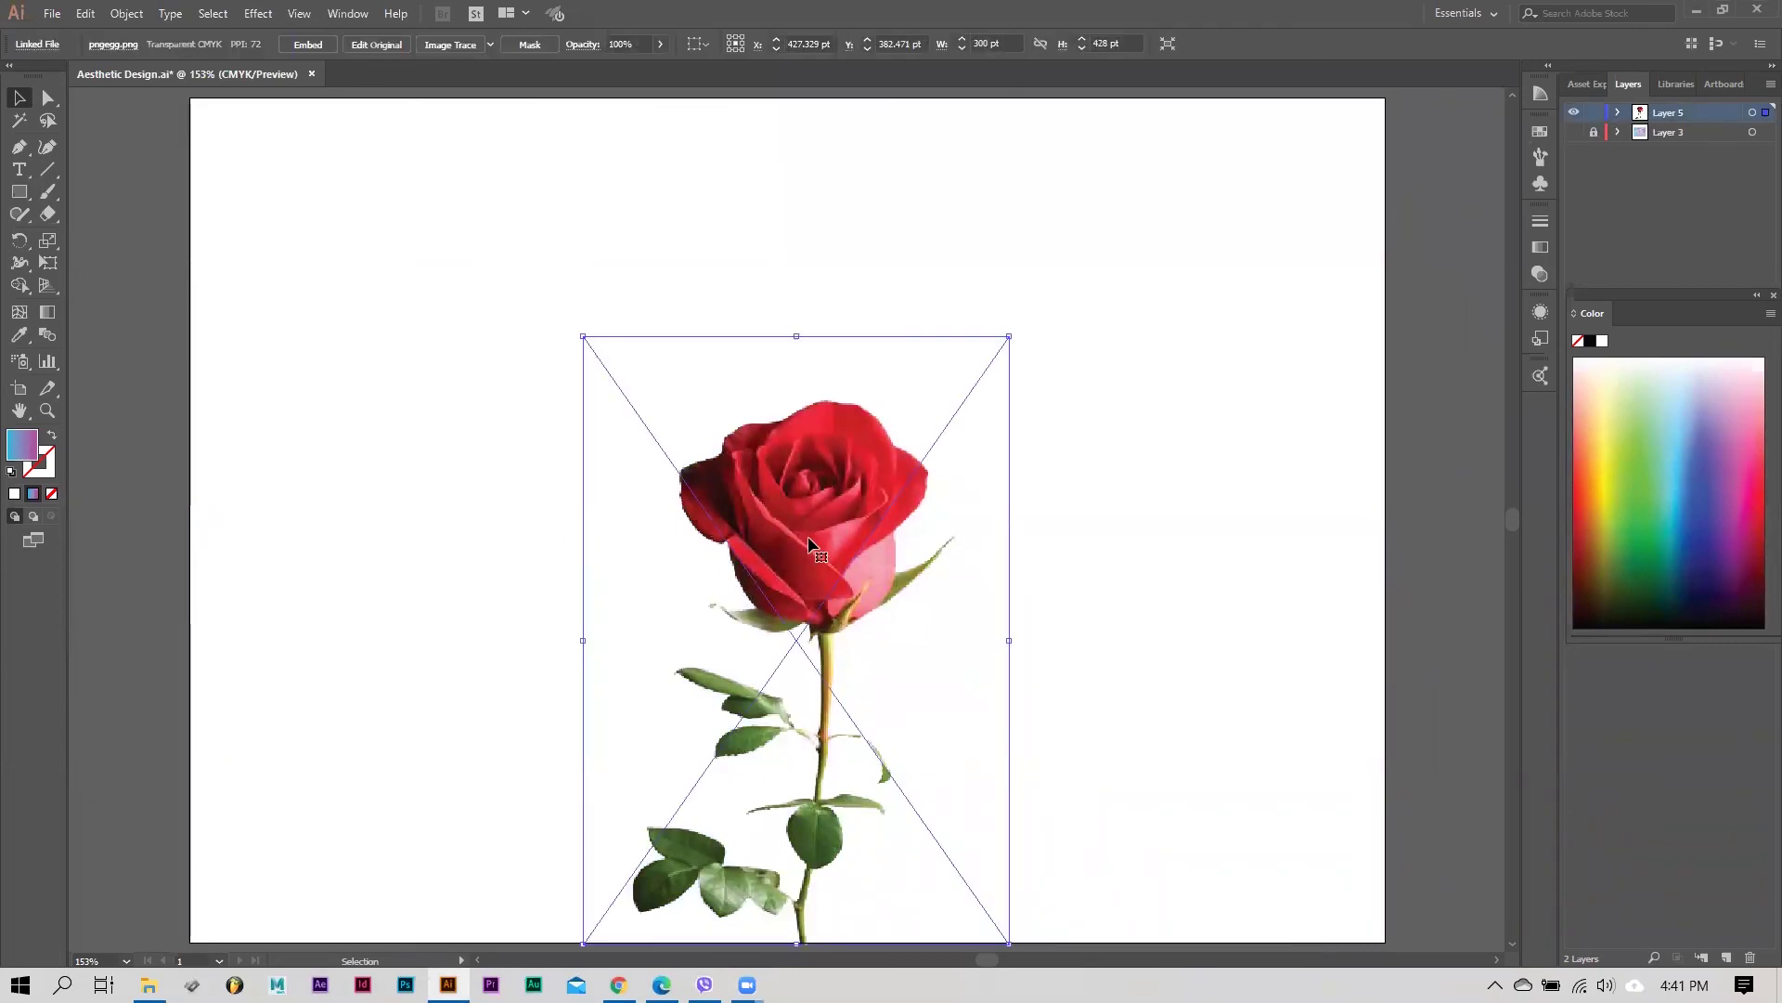
drag(800, 541, 790, 538)
click(499, 445)
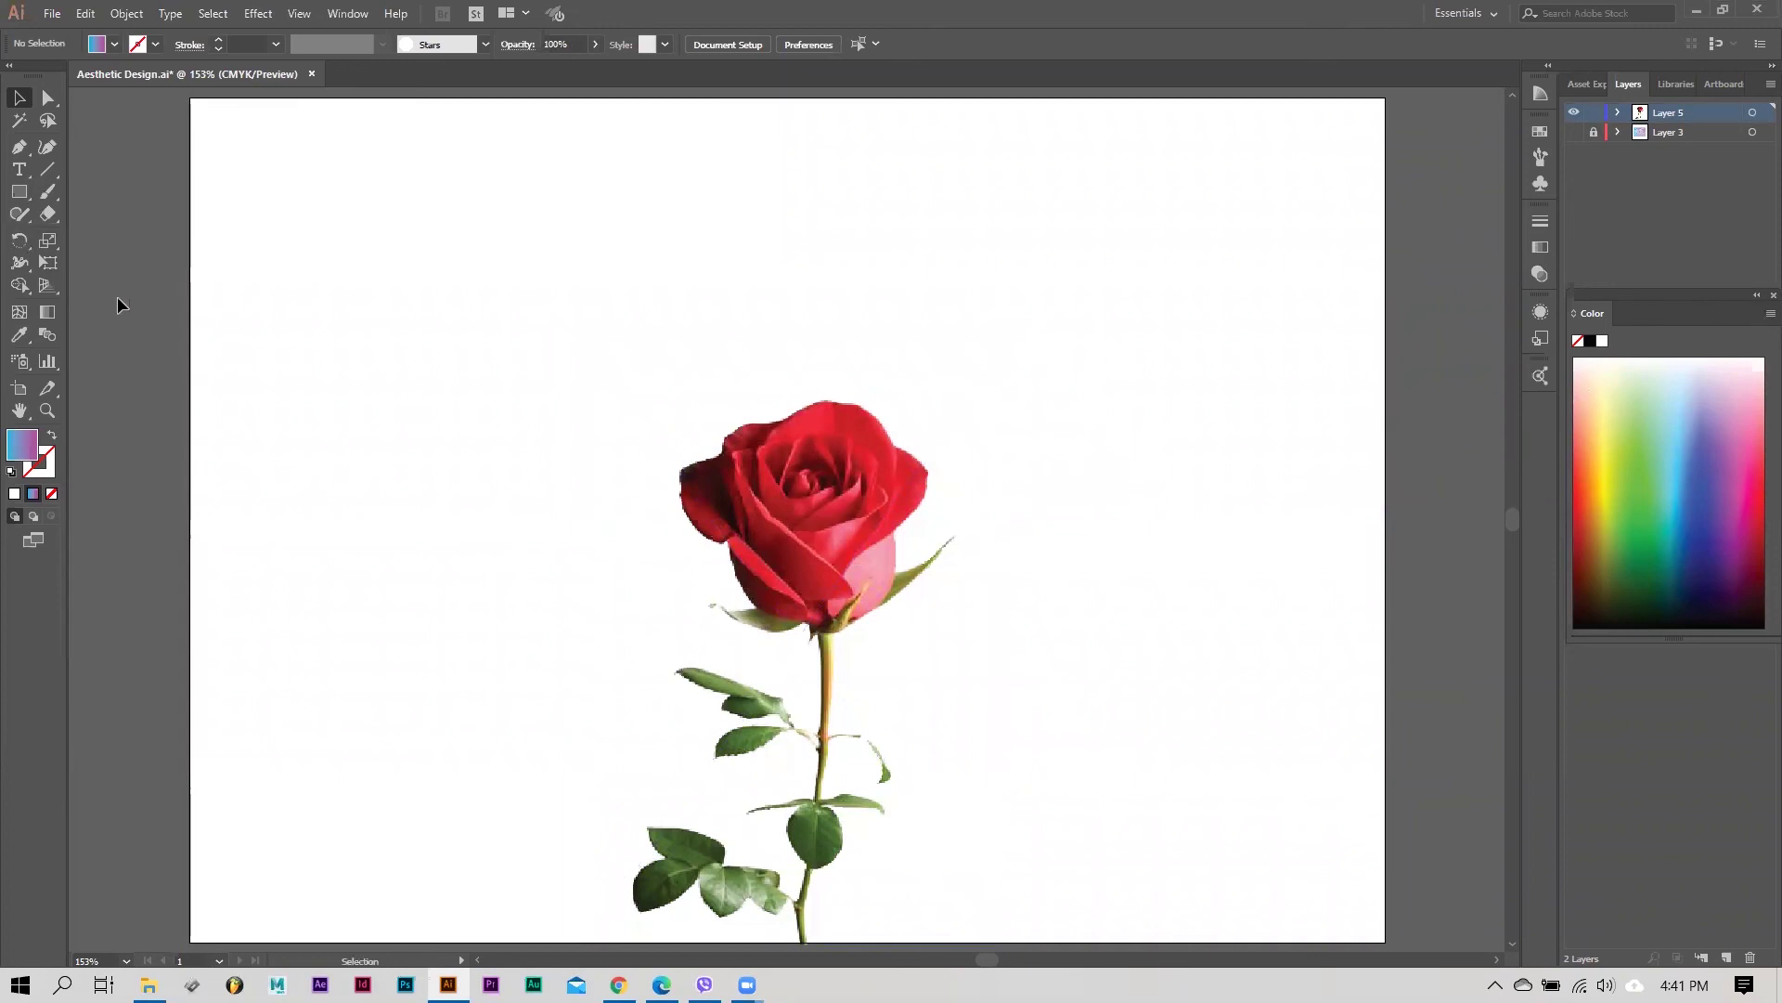
Step: Draw a gradient-filled rectangle covering the whole artboard, 841.89 by 595.276 pt, and send it behind the rose
click(20, 192)
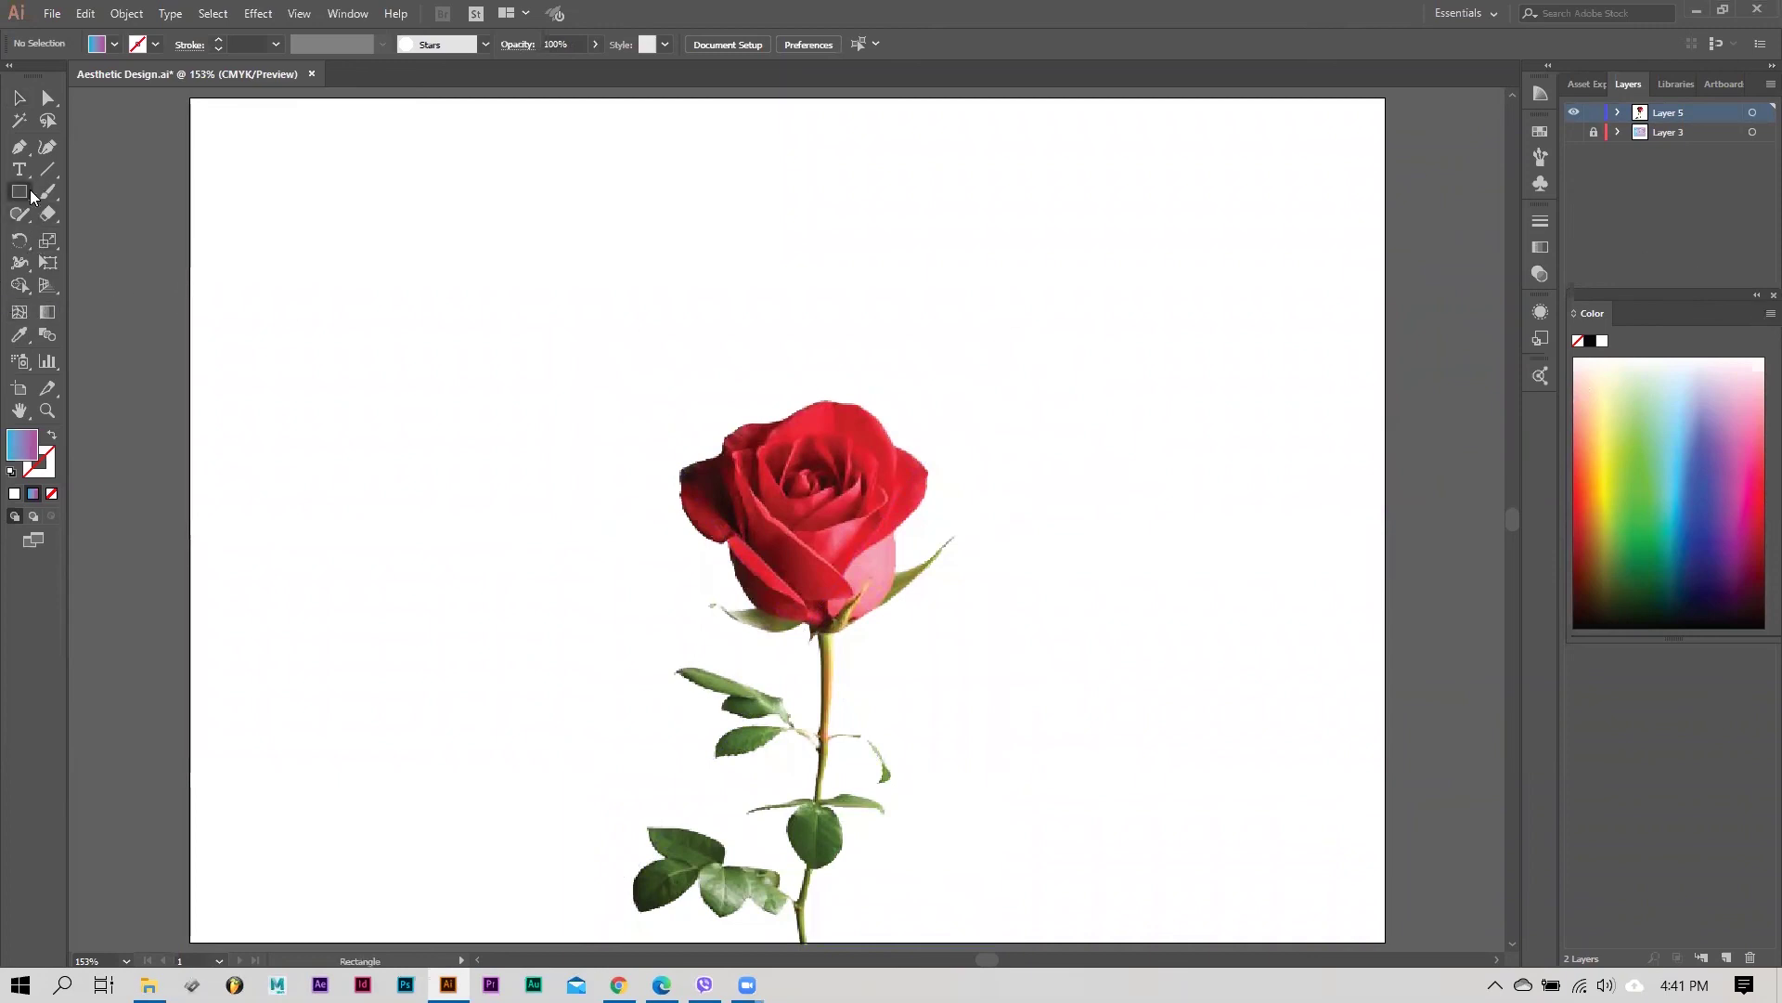
drag(191, 99, 1386, 944)
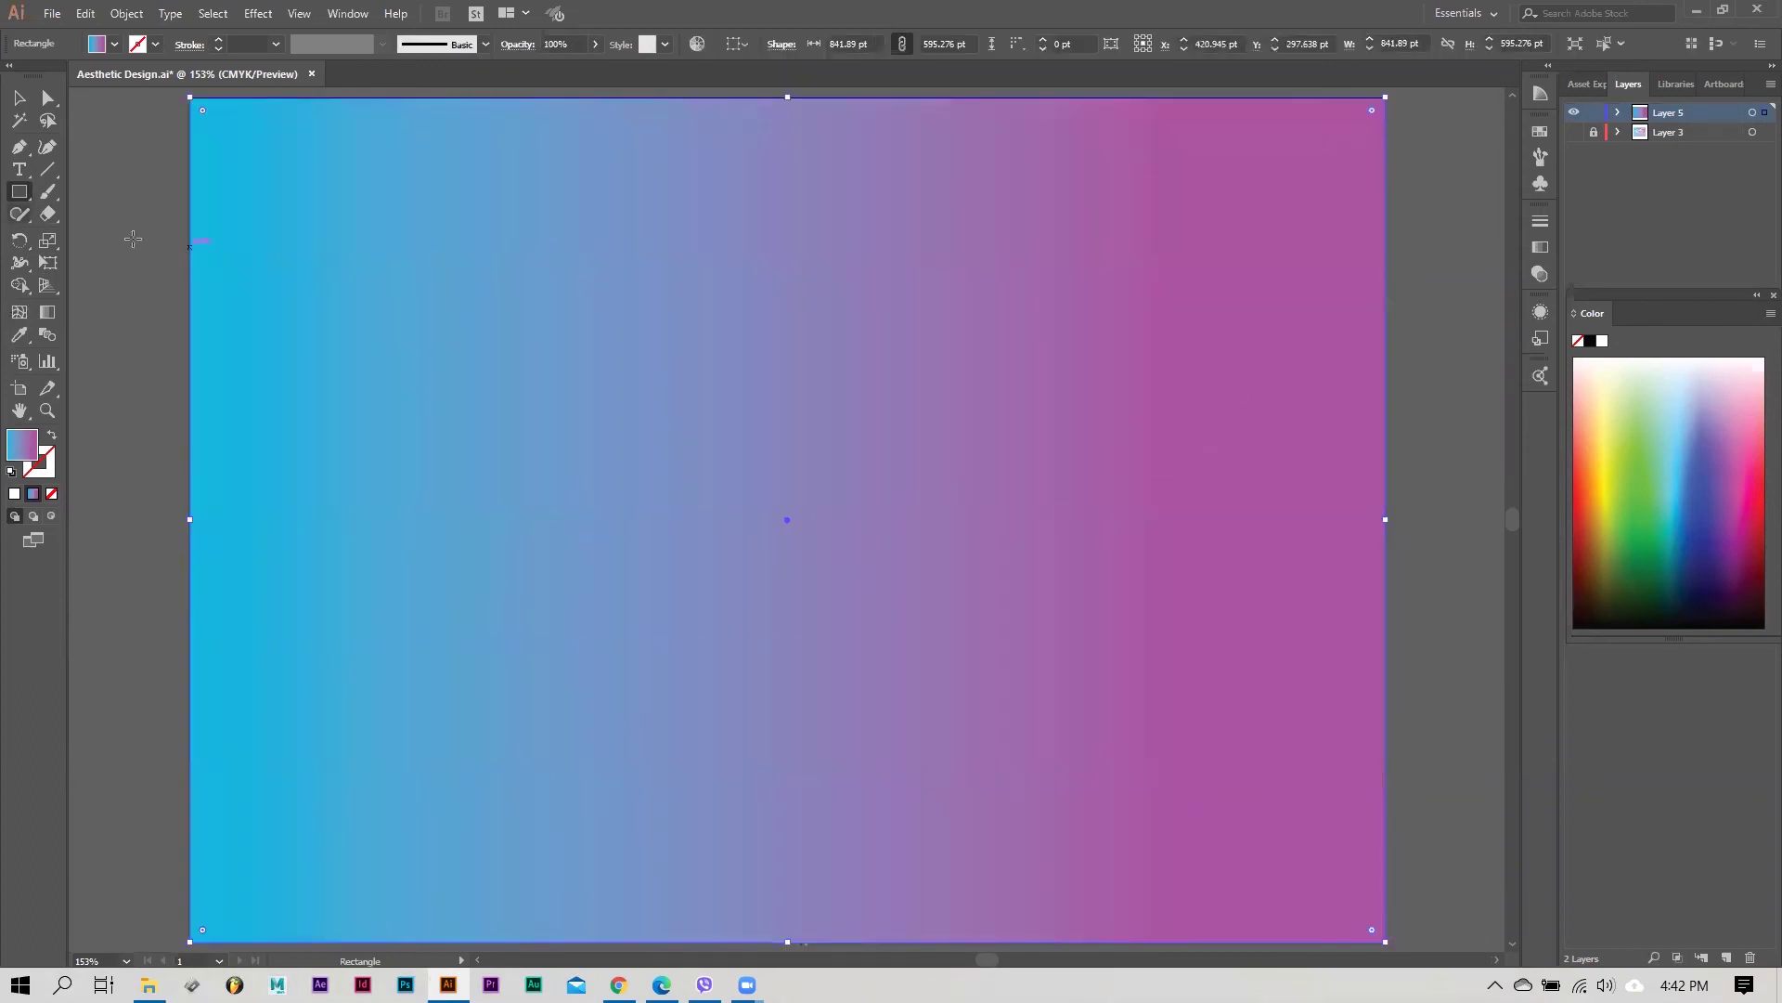
key(v)
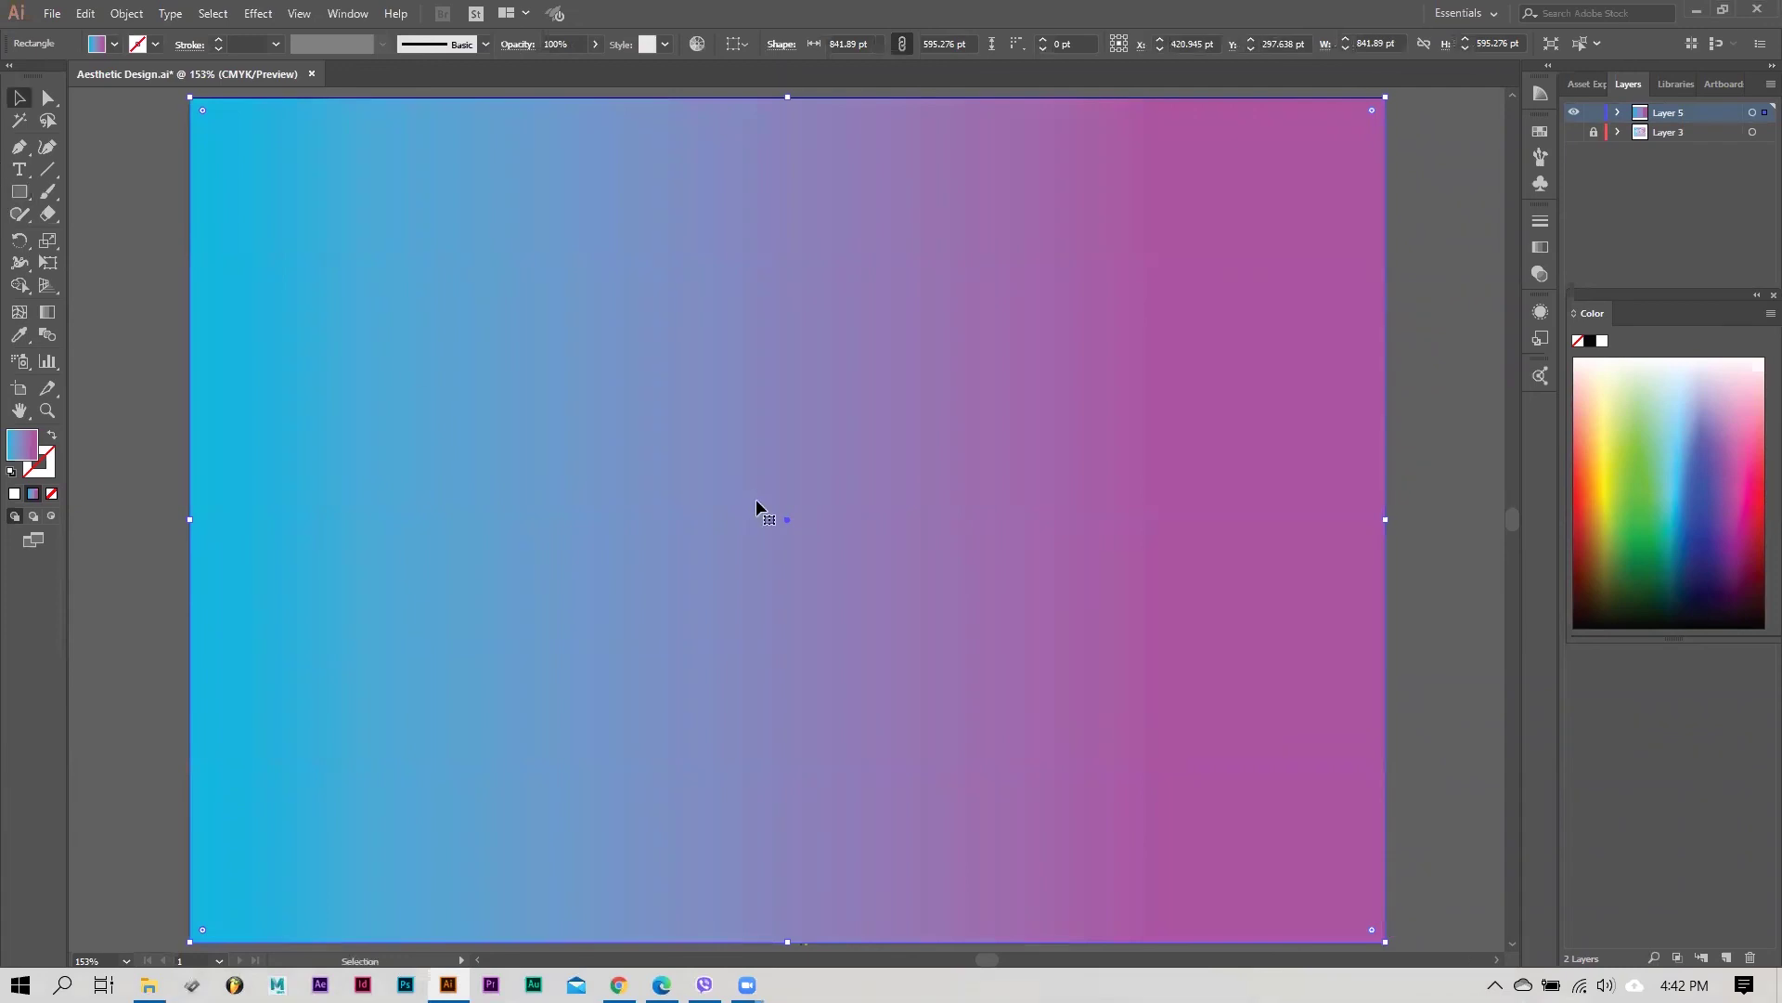
right_click(684, 442)
mouse_move(807, 748)
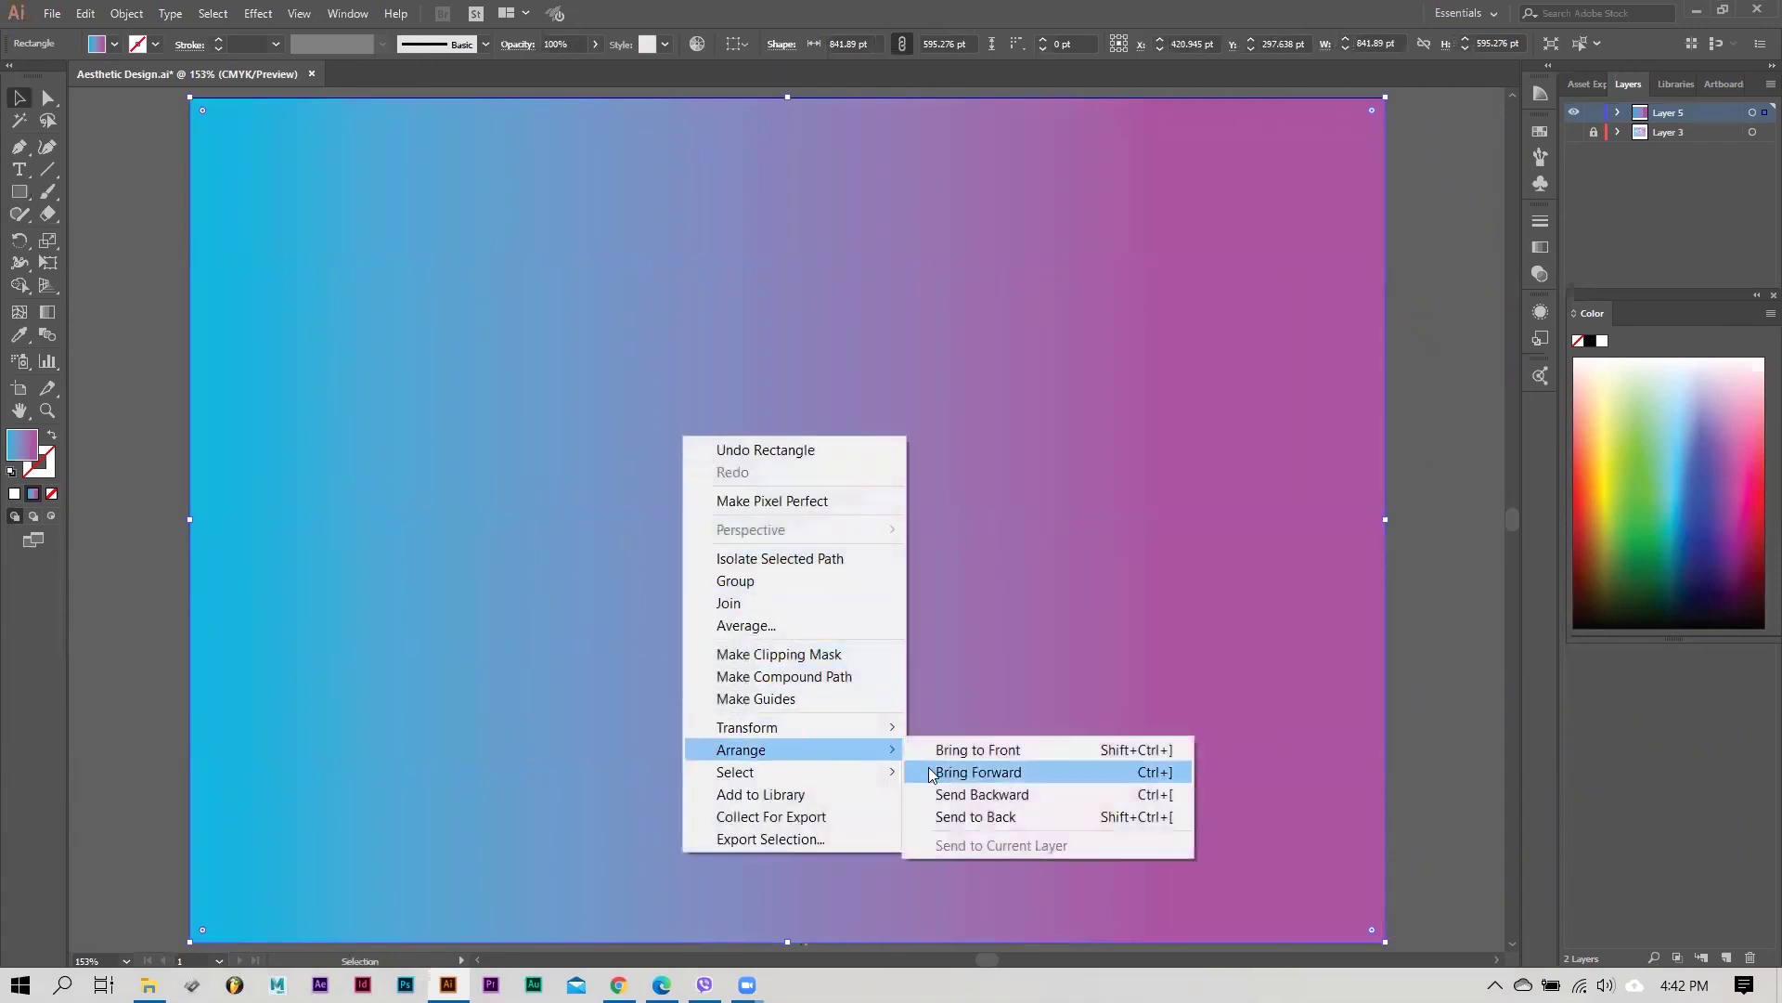
click(975, 816)
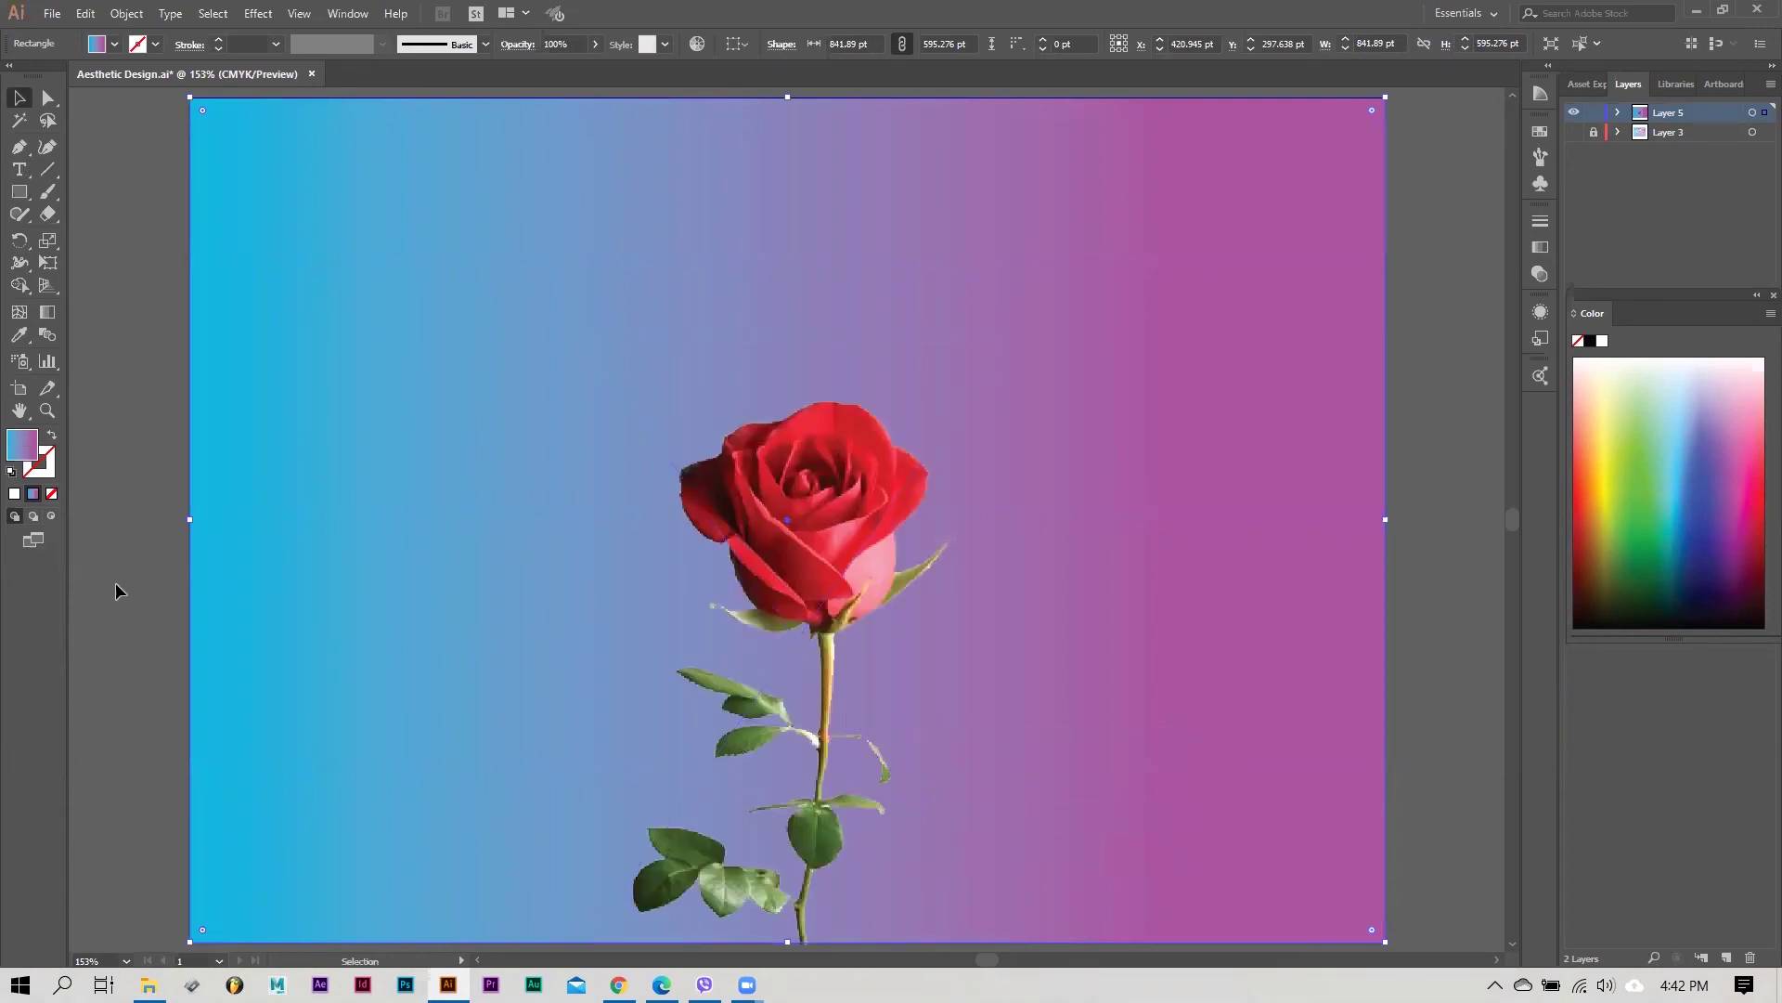
Step: Try recoloring the purple stop of the background rectangle's linear gradient to orange BE5C27 in RGB mode
click(14, 493)
click(33, 493)
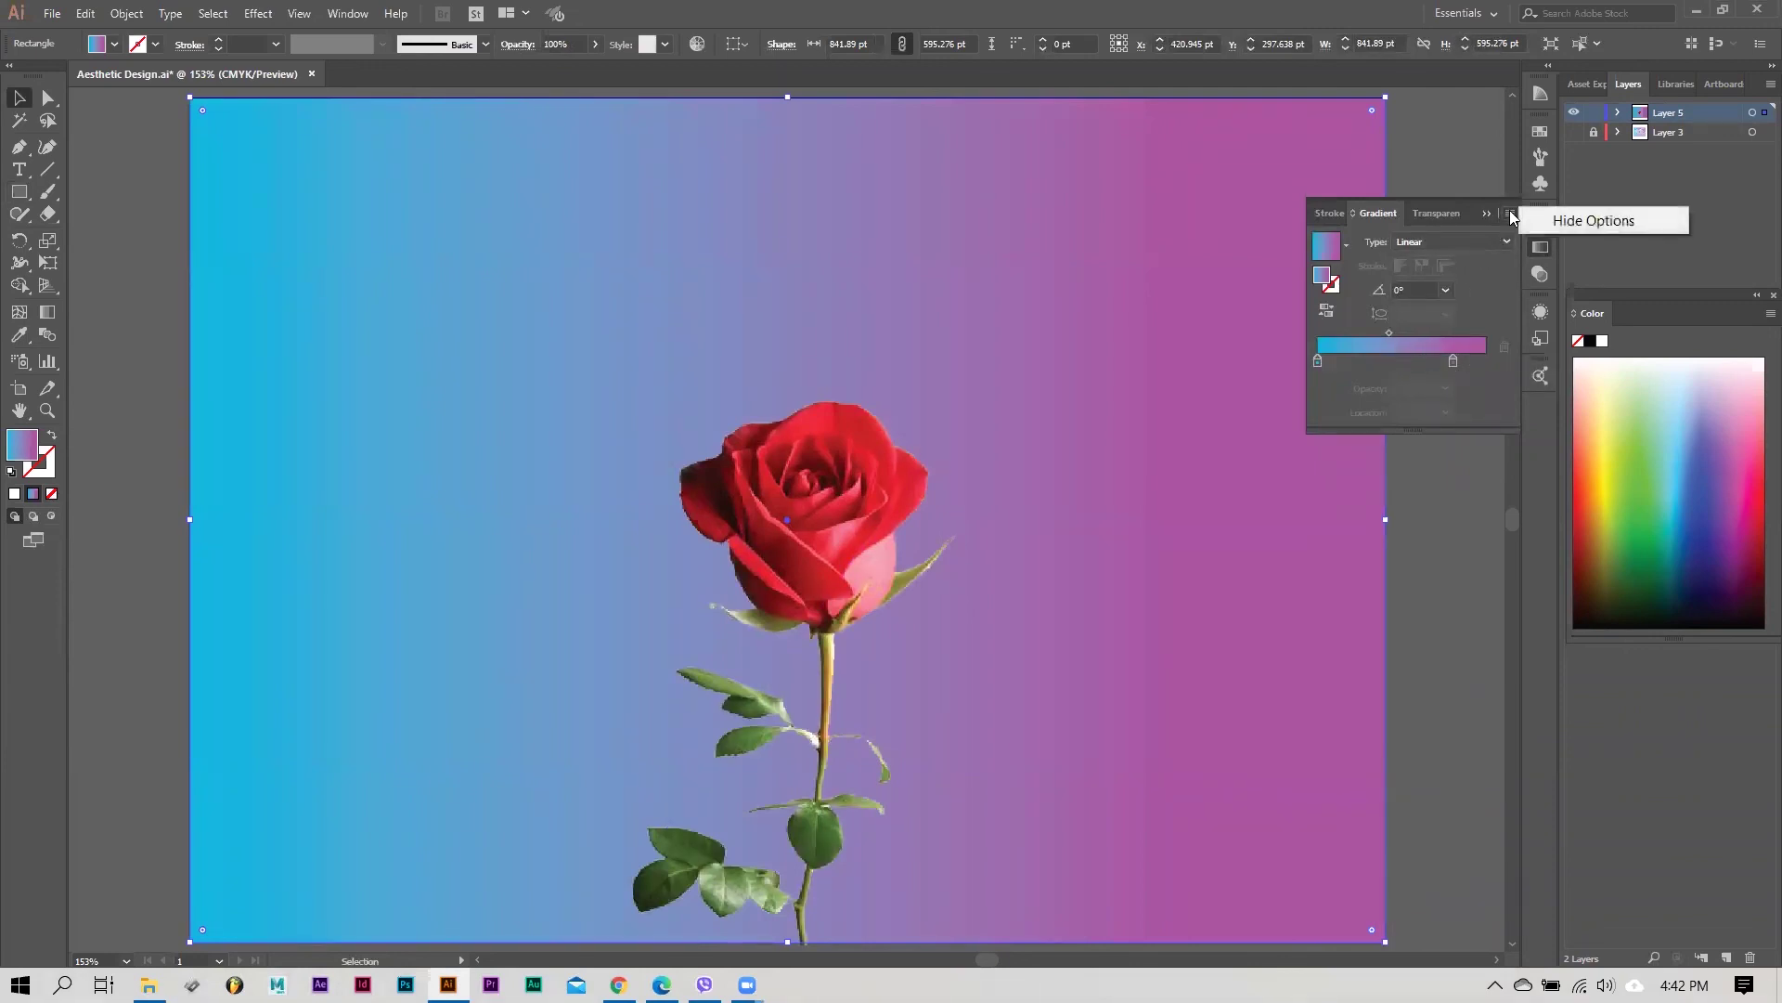
click(1454, 362)
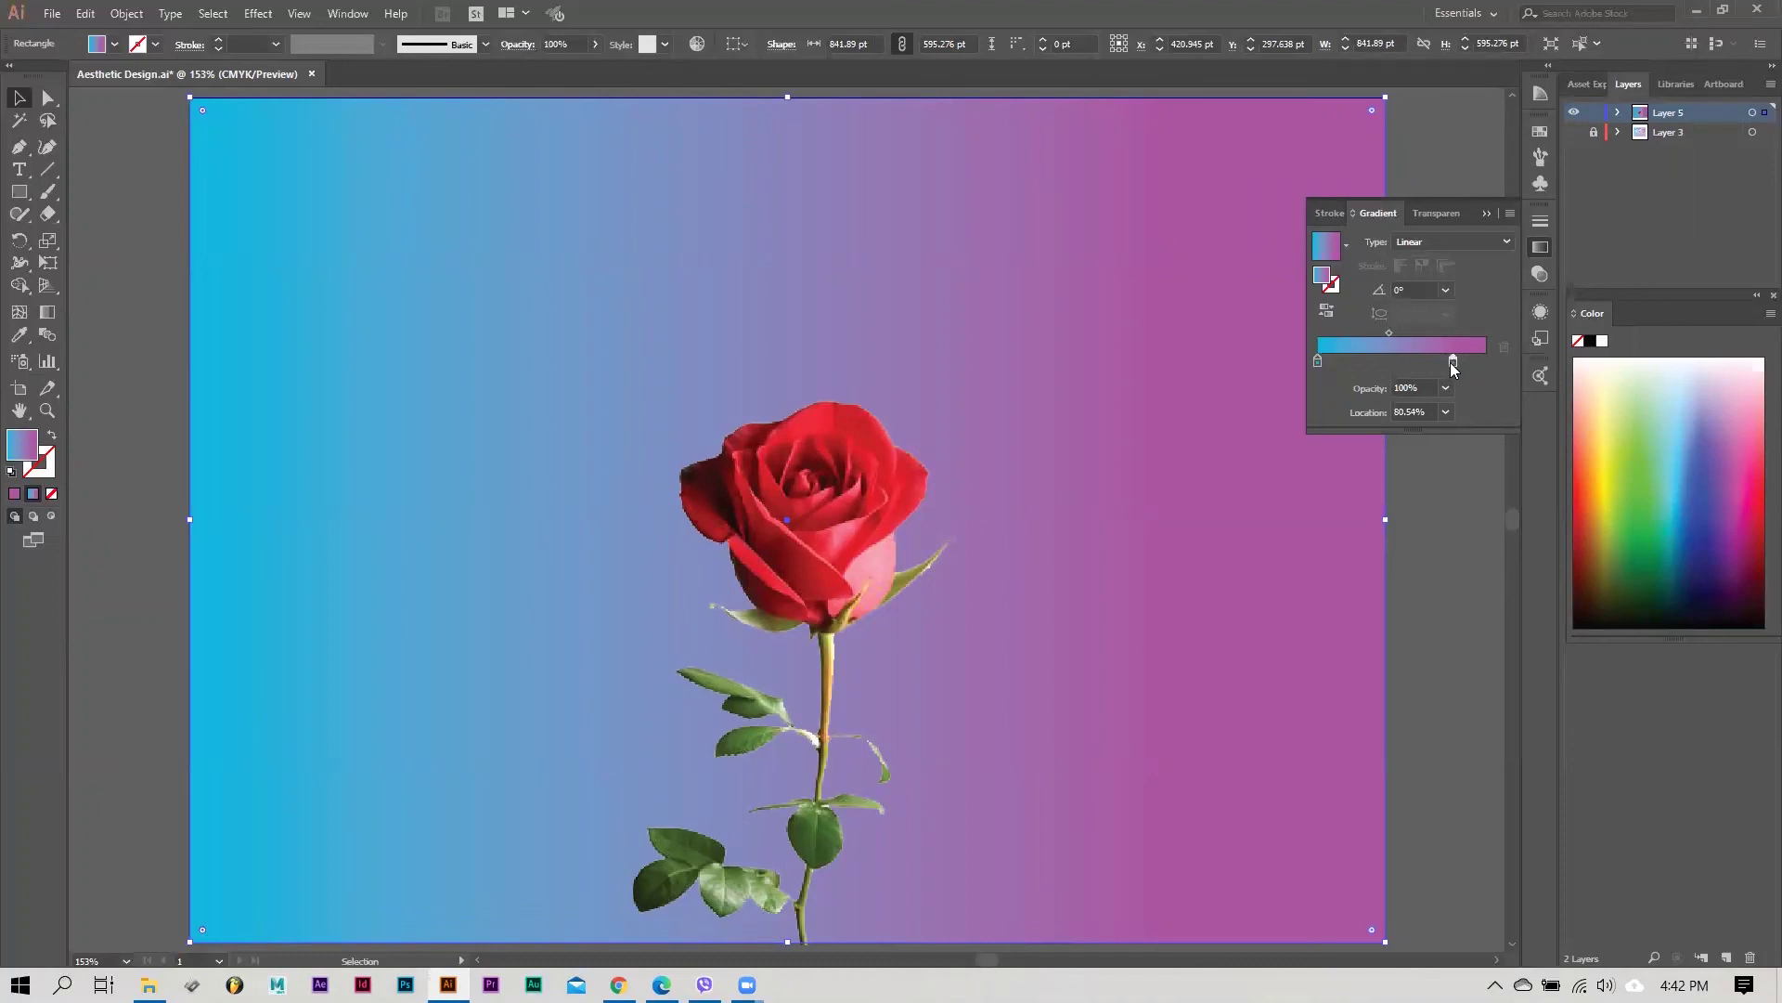
double_click(1453, 362)
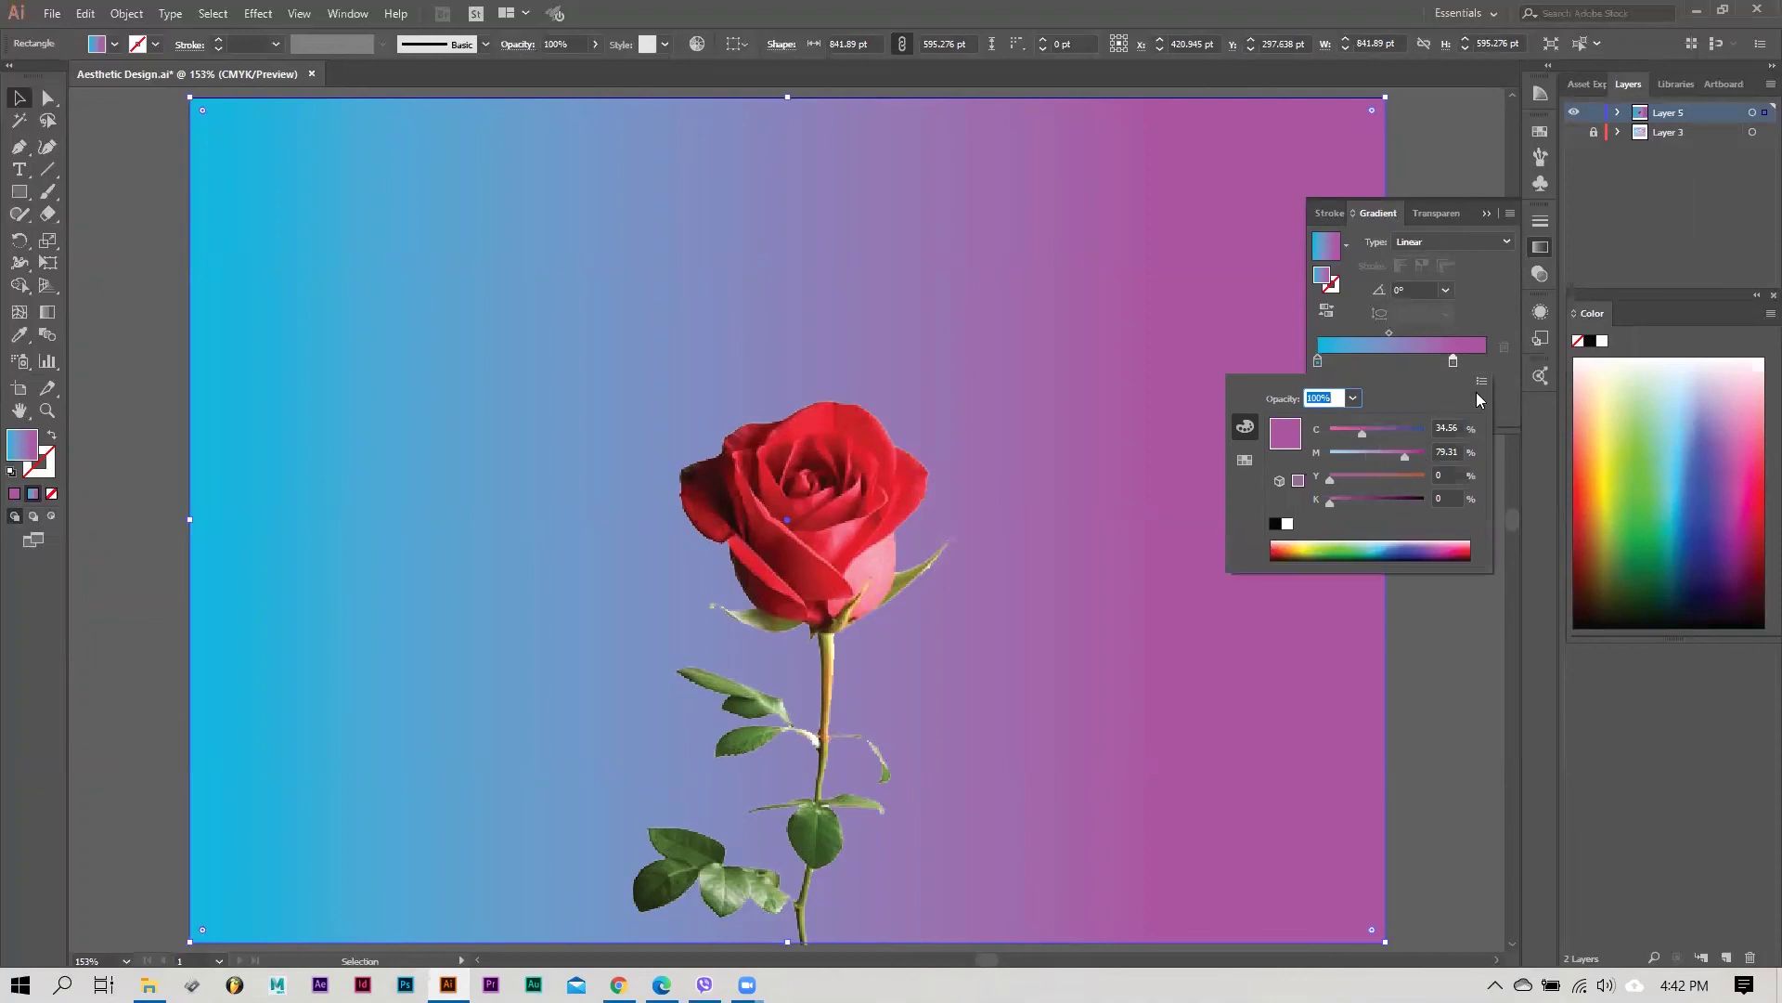
click(1482, 381)
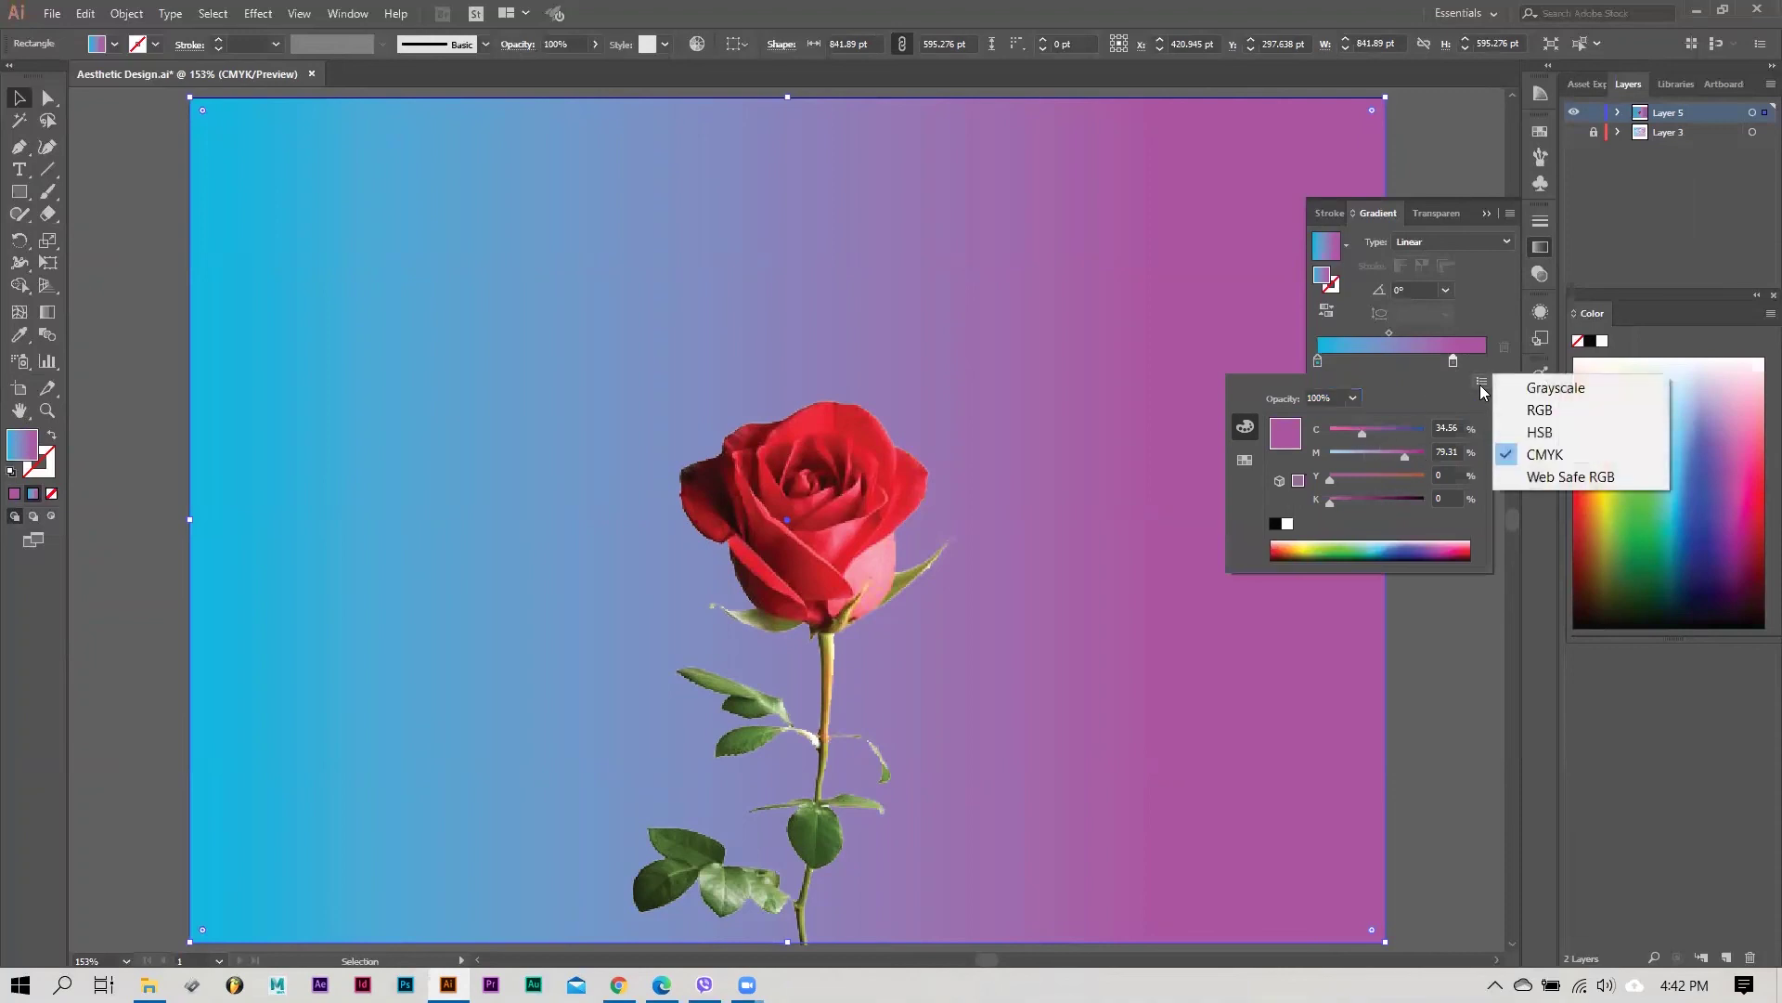
click(1547, 410)
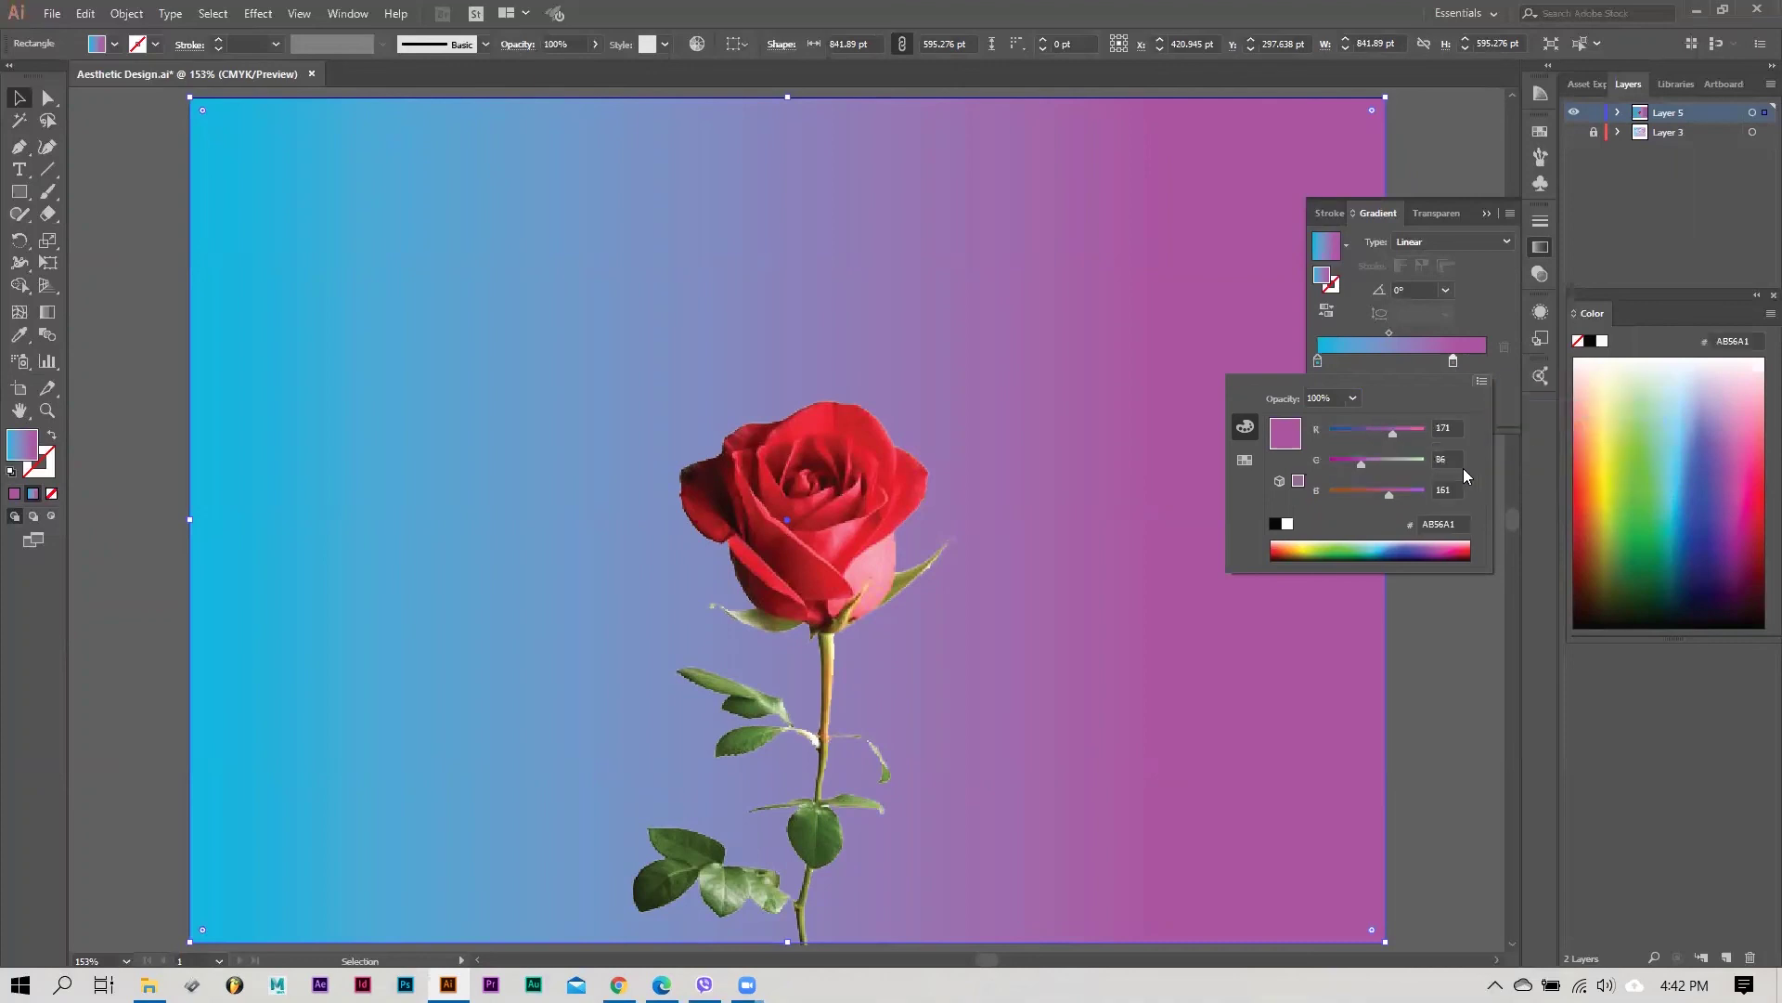
click(1303, 547)
click(1294, 546)
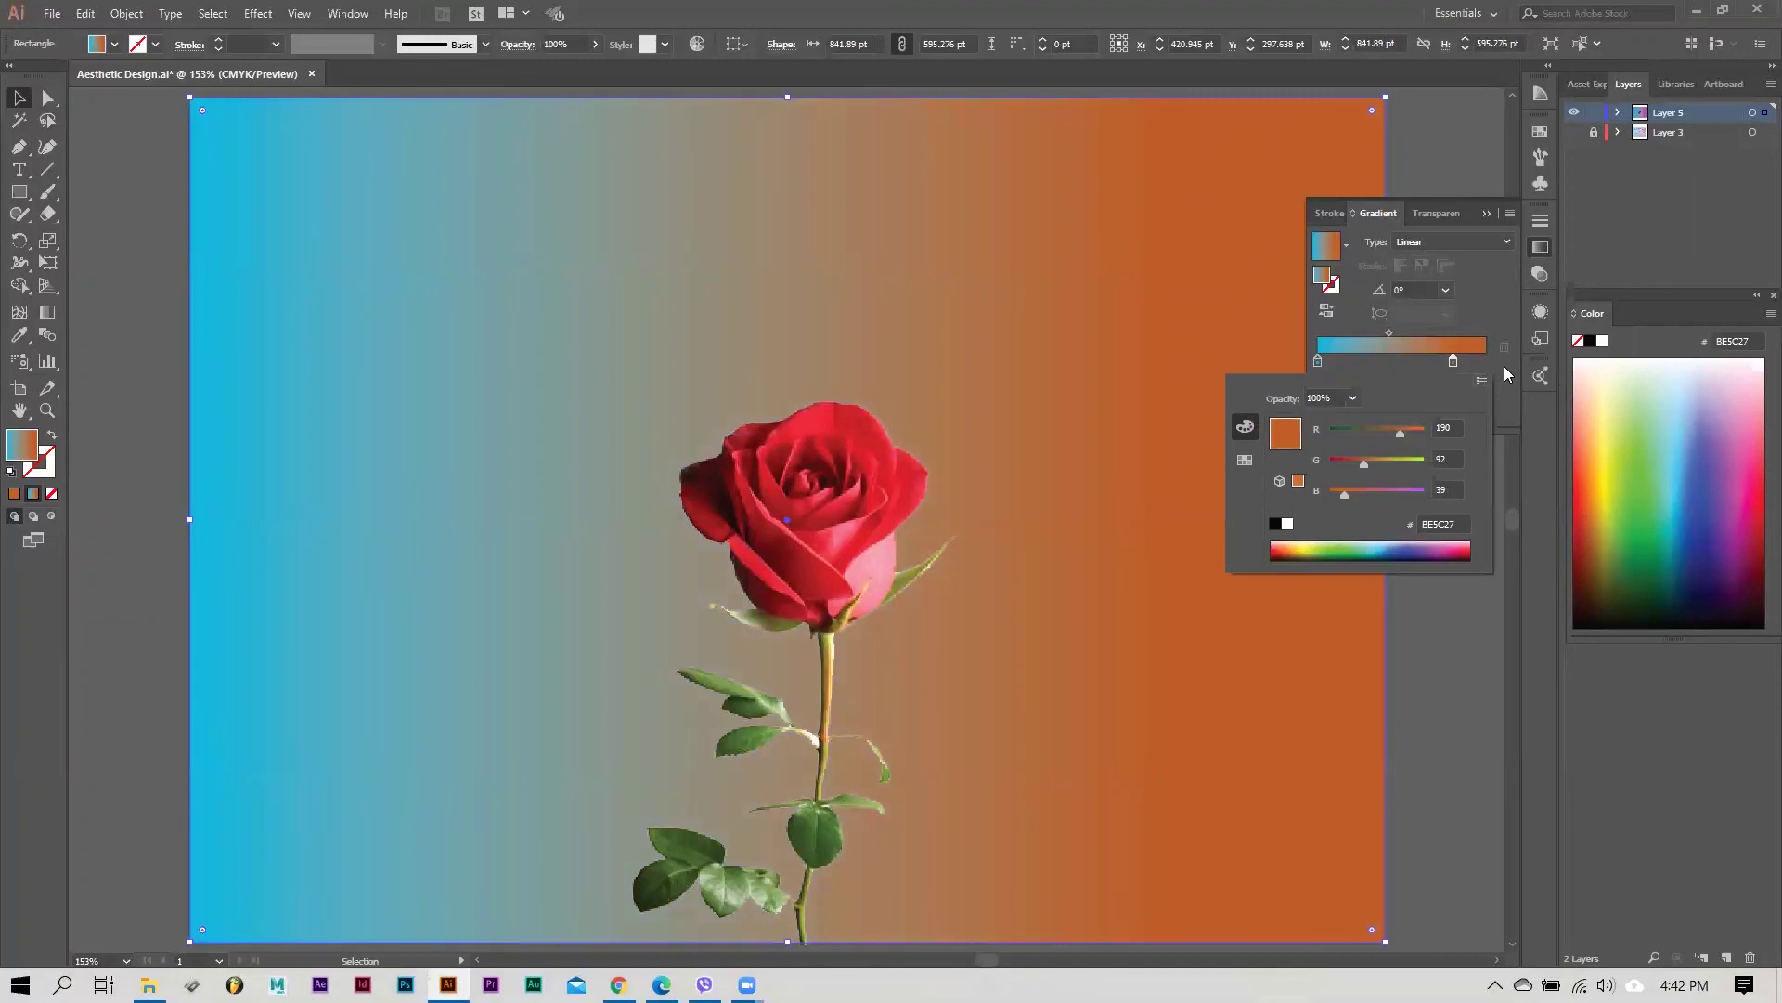
click(1495, 217)
click(1380, 349)
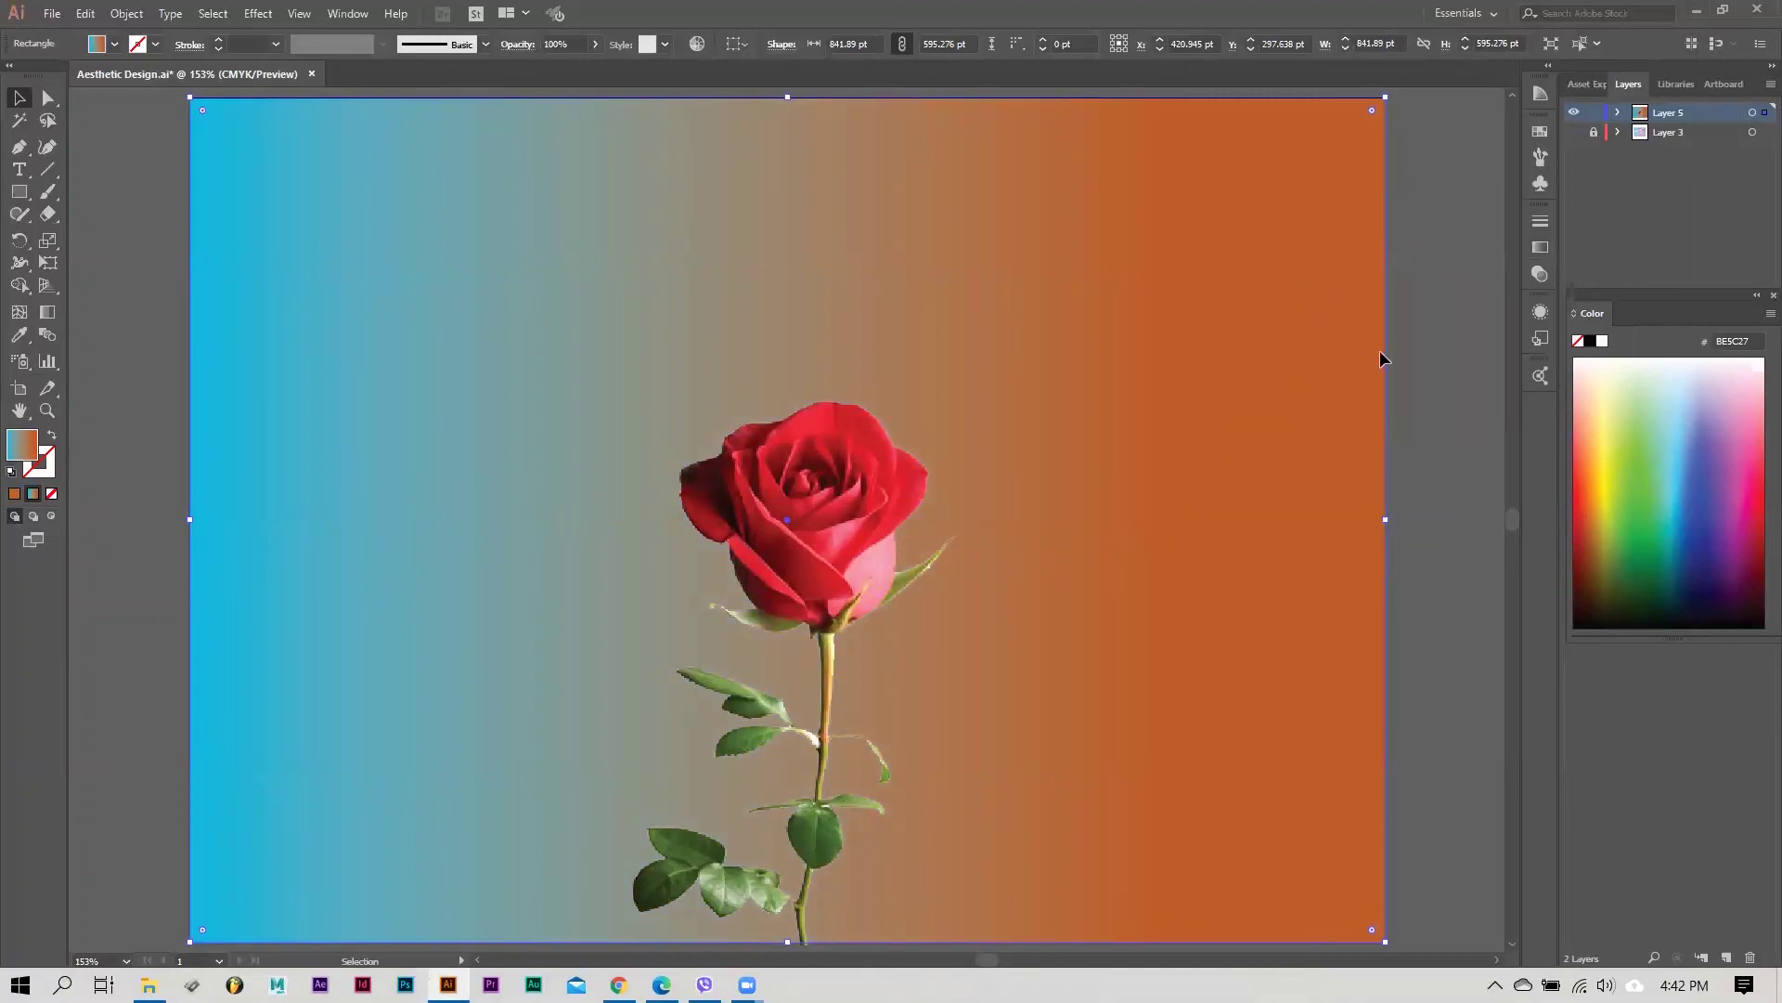
Step: Undo the orange recoloring of the background gradient and deselect the rectangle
key(ctrl+z)
key(ctrl+z)
click(1437, 387)
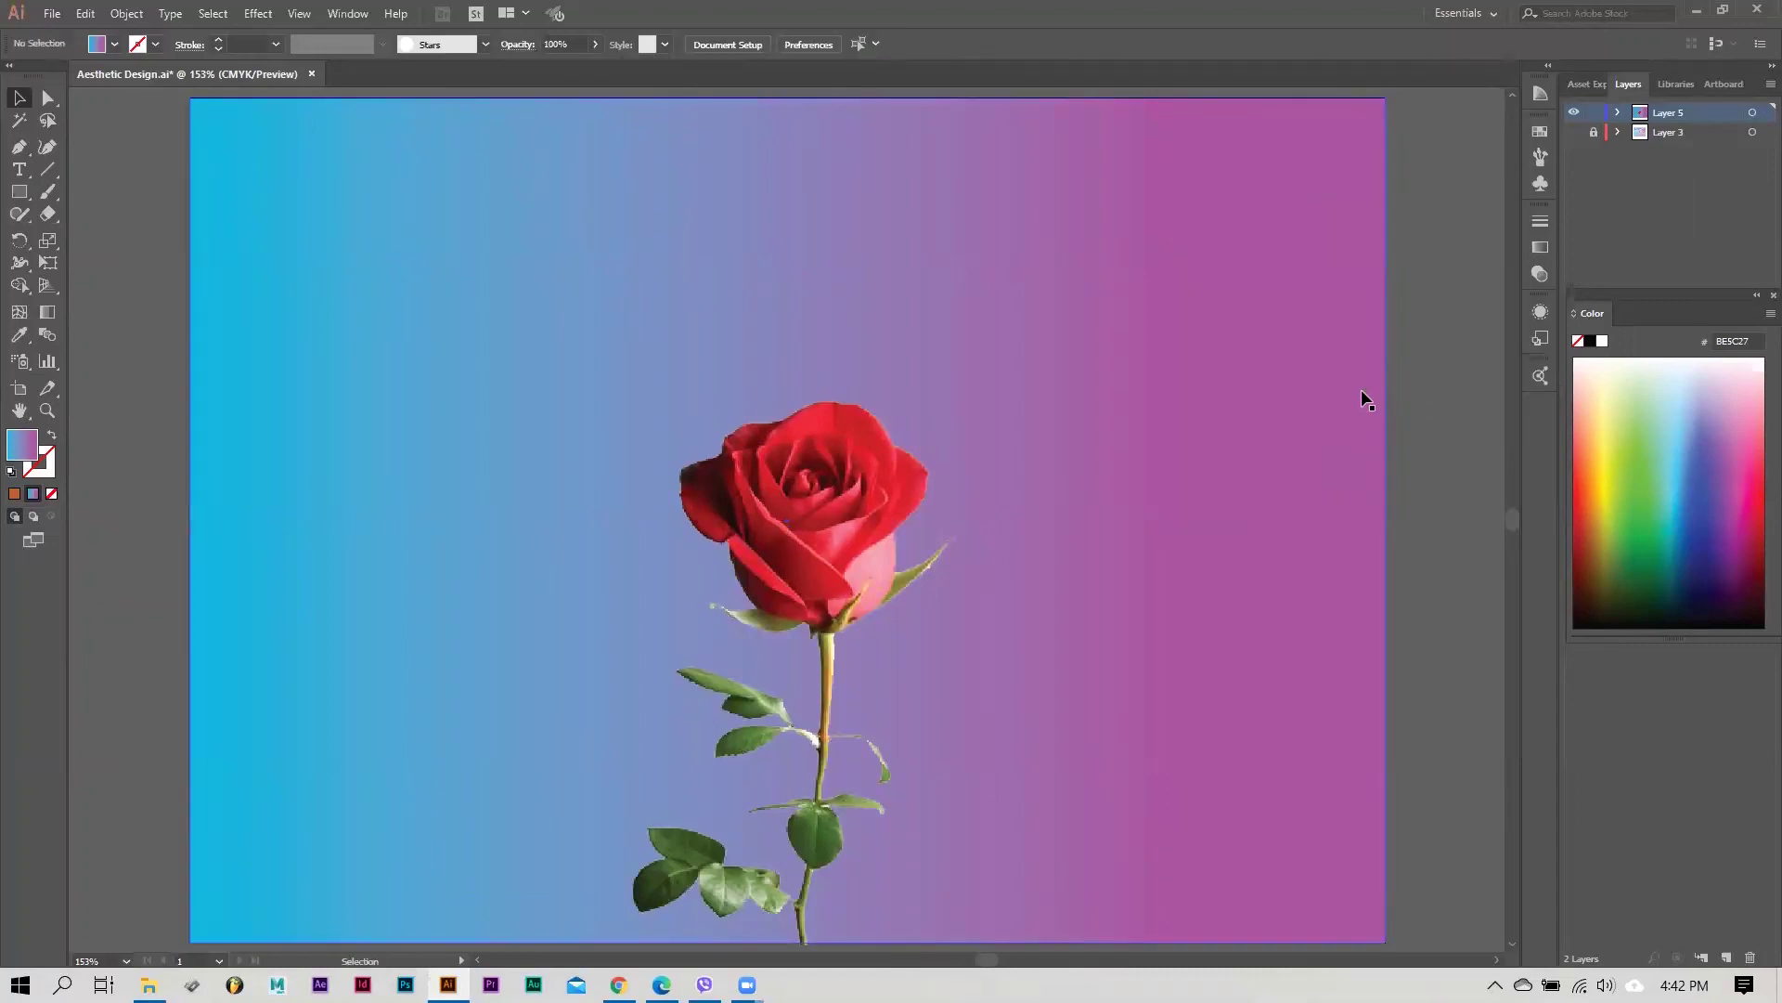
Step: Examine the starry Layer 3 on its own, with Layer 5 hidden, and return to viewing only Layer 5
click(1574, 113)
click(1576, 134)
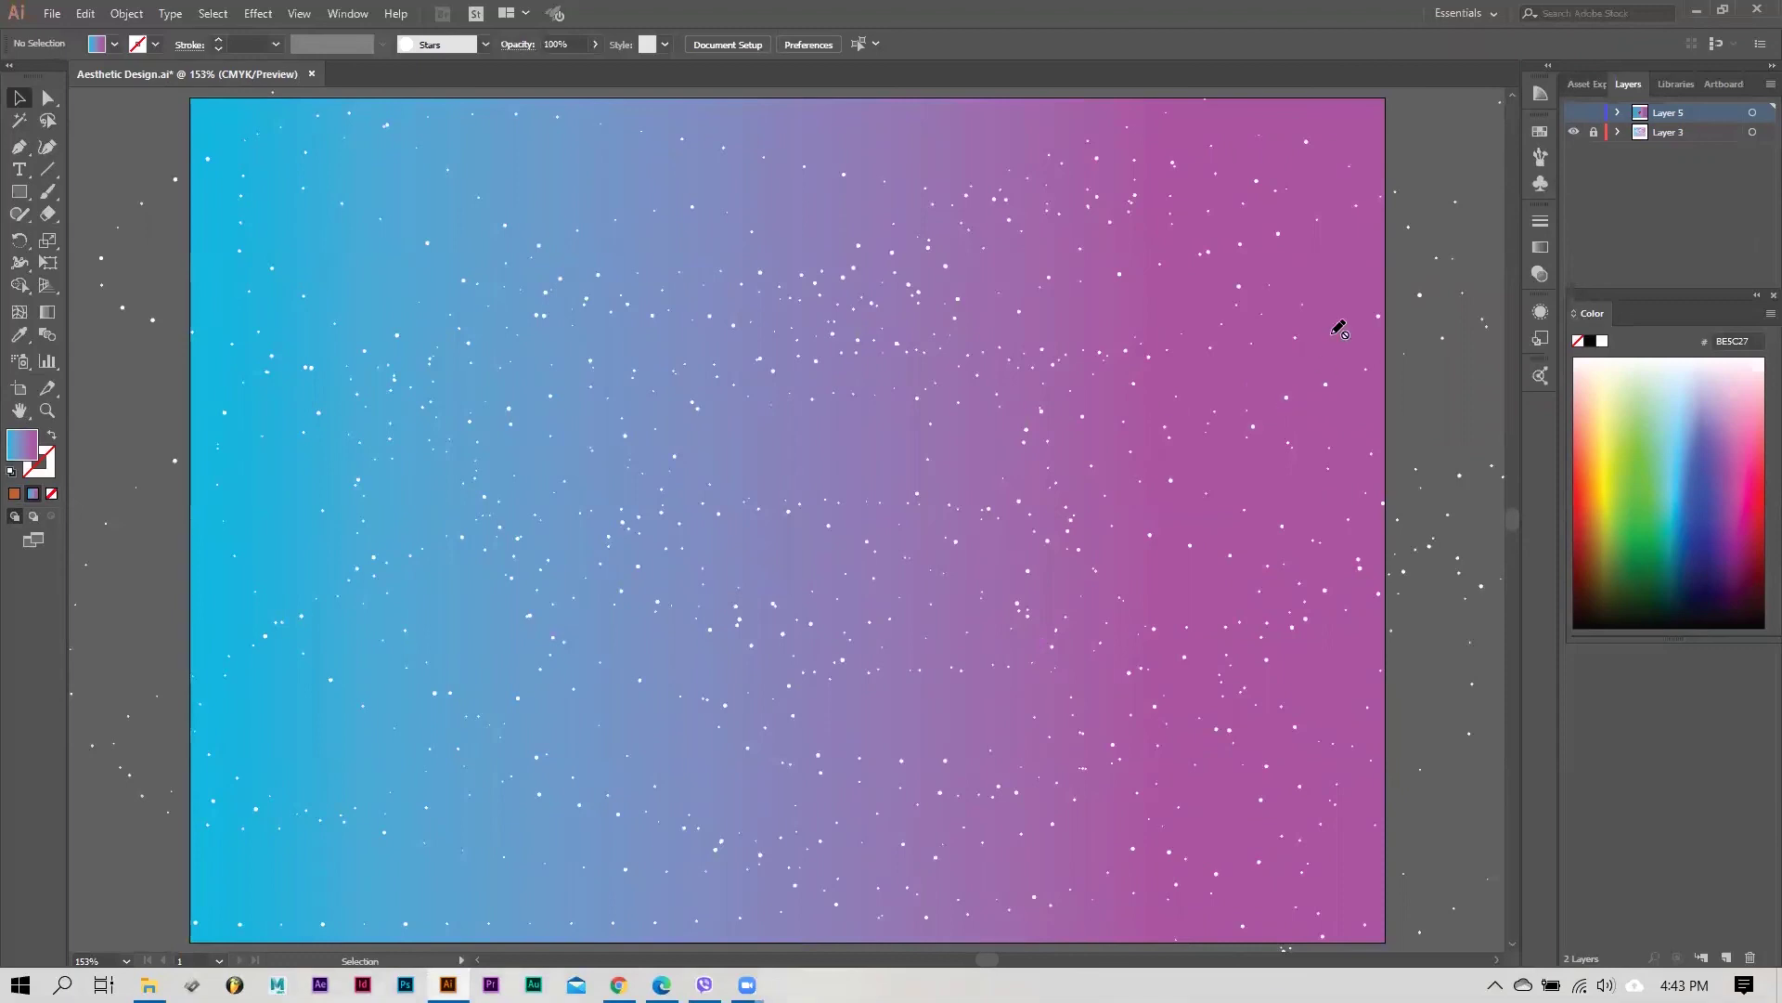
click(1574, 114)
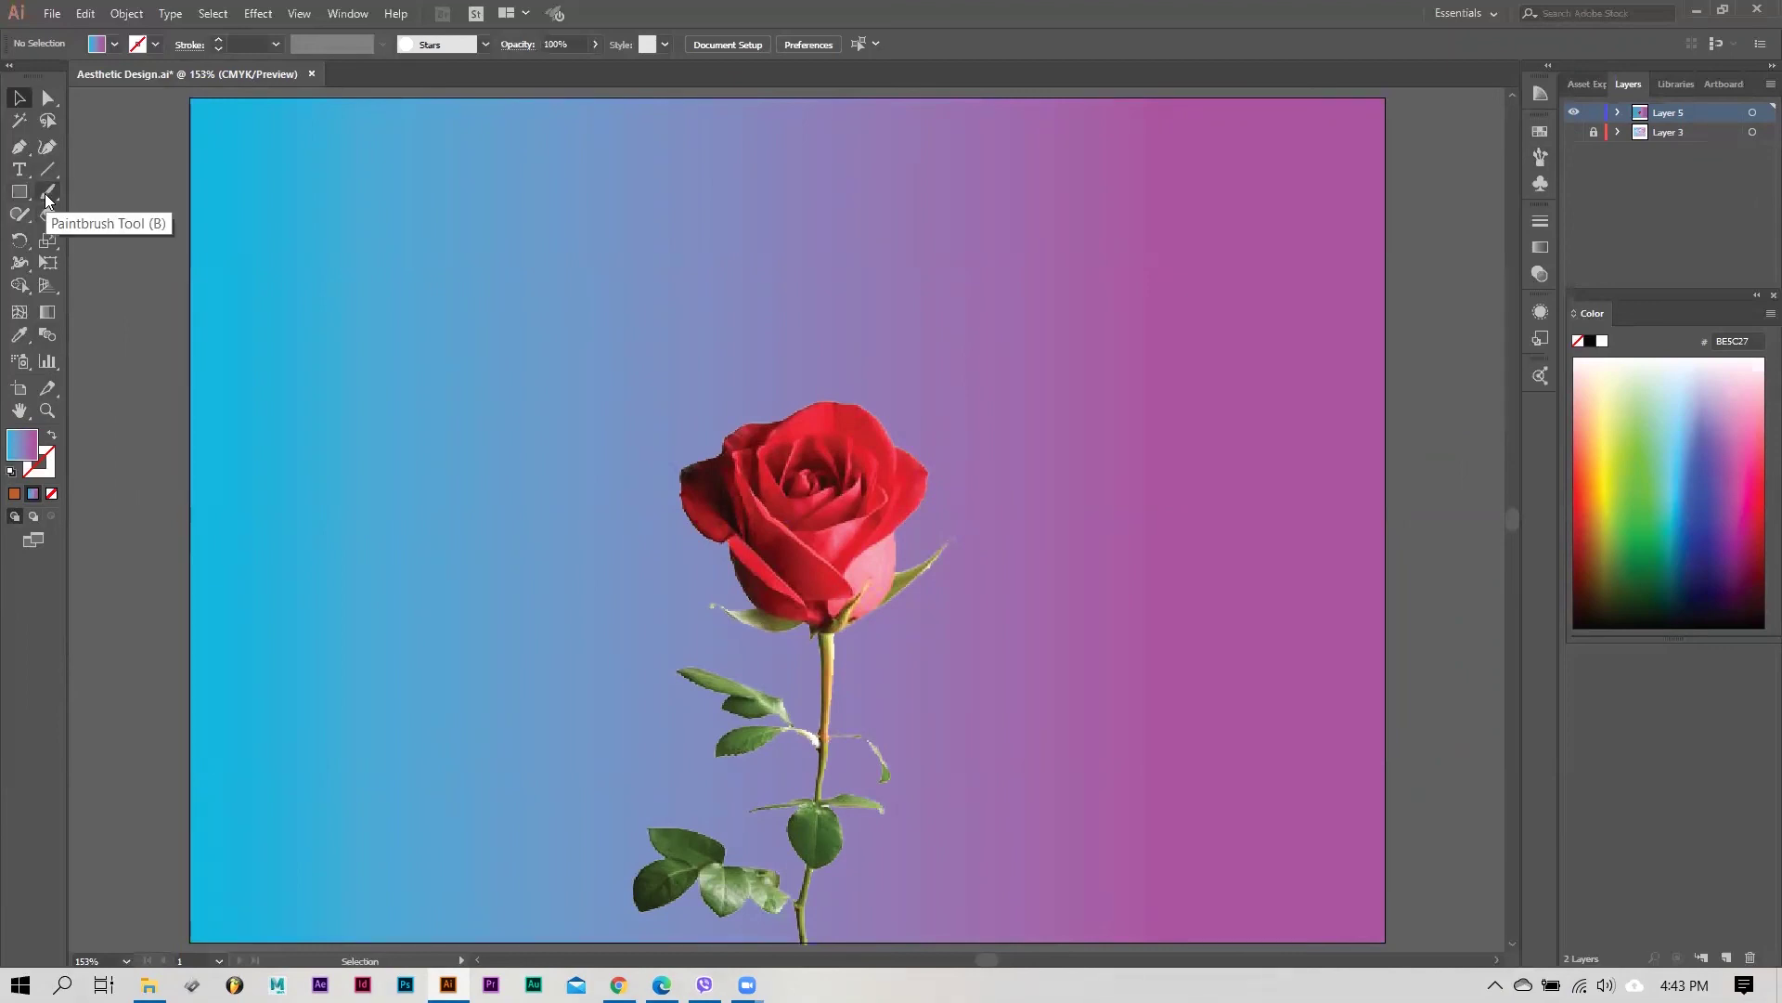
Step: Show the available brushes and draw a small circle about 3.4 pt across on the empty background beside the rose
key(b)
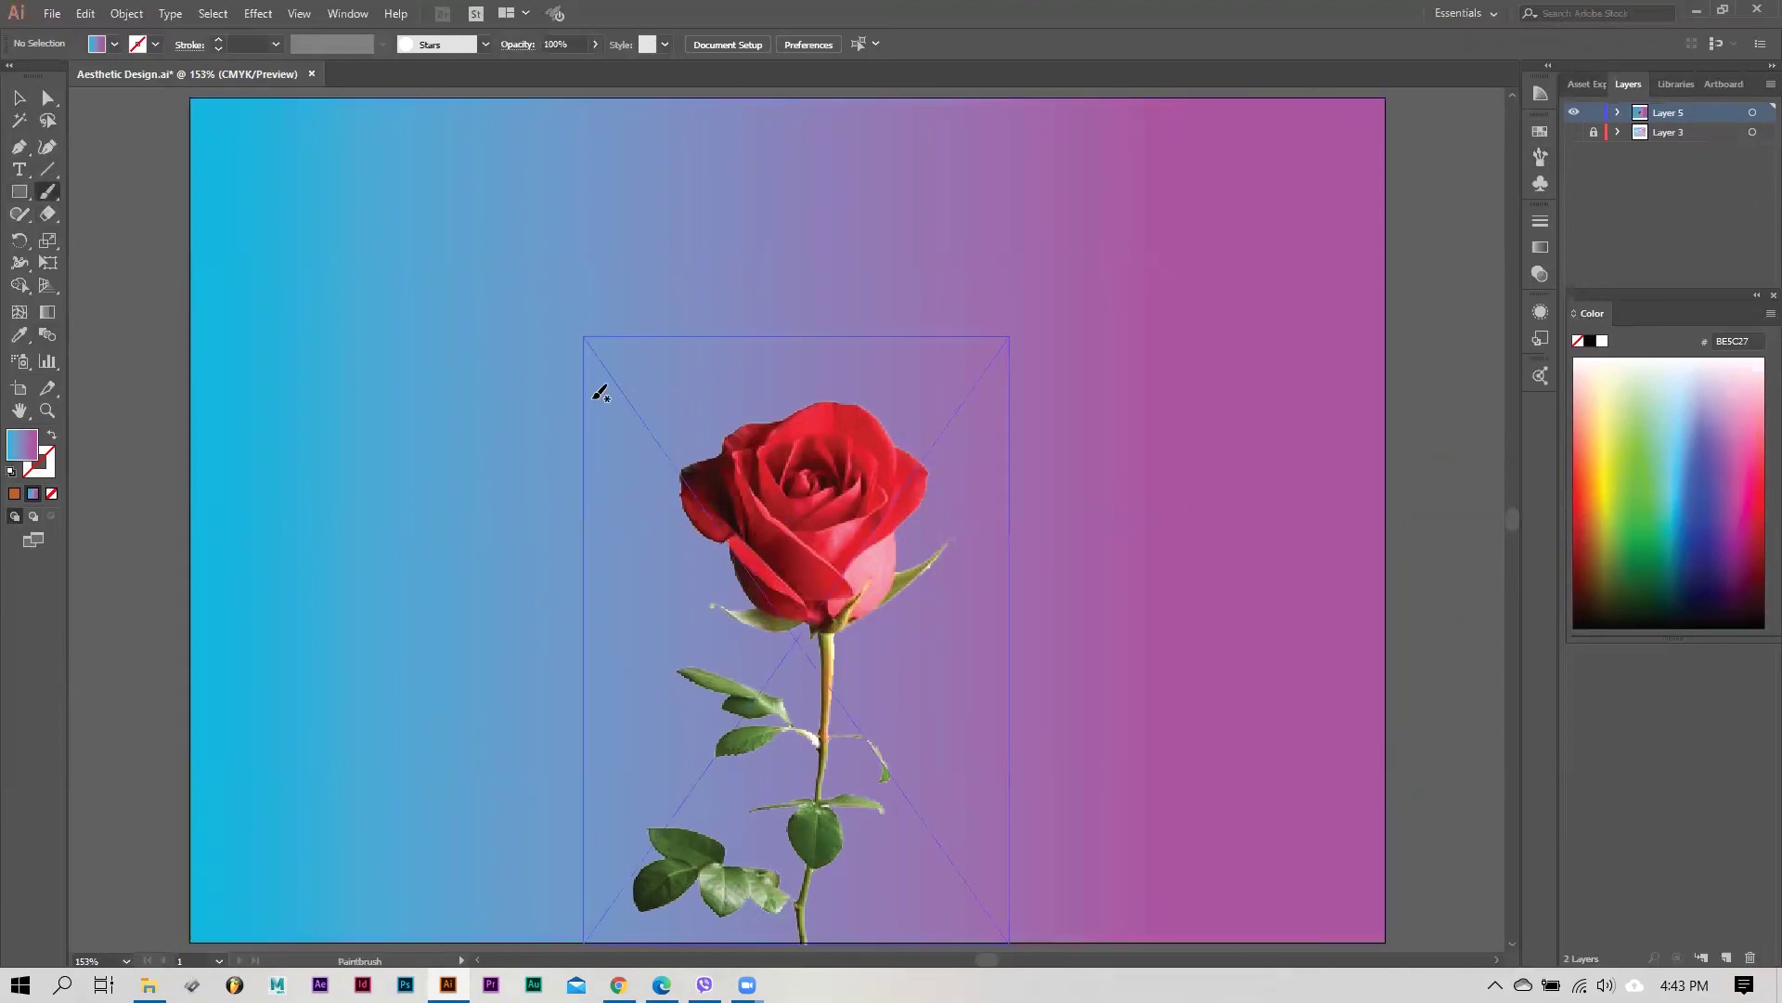
click(1540, 160)
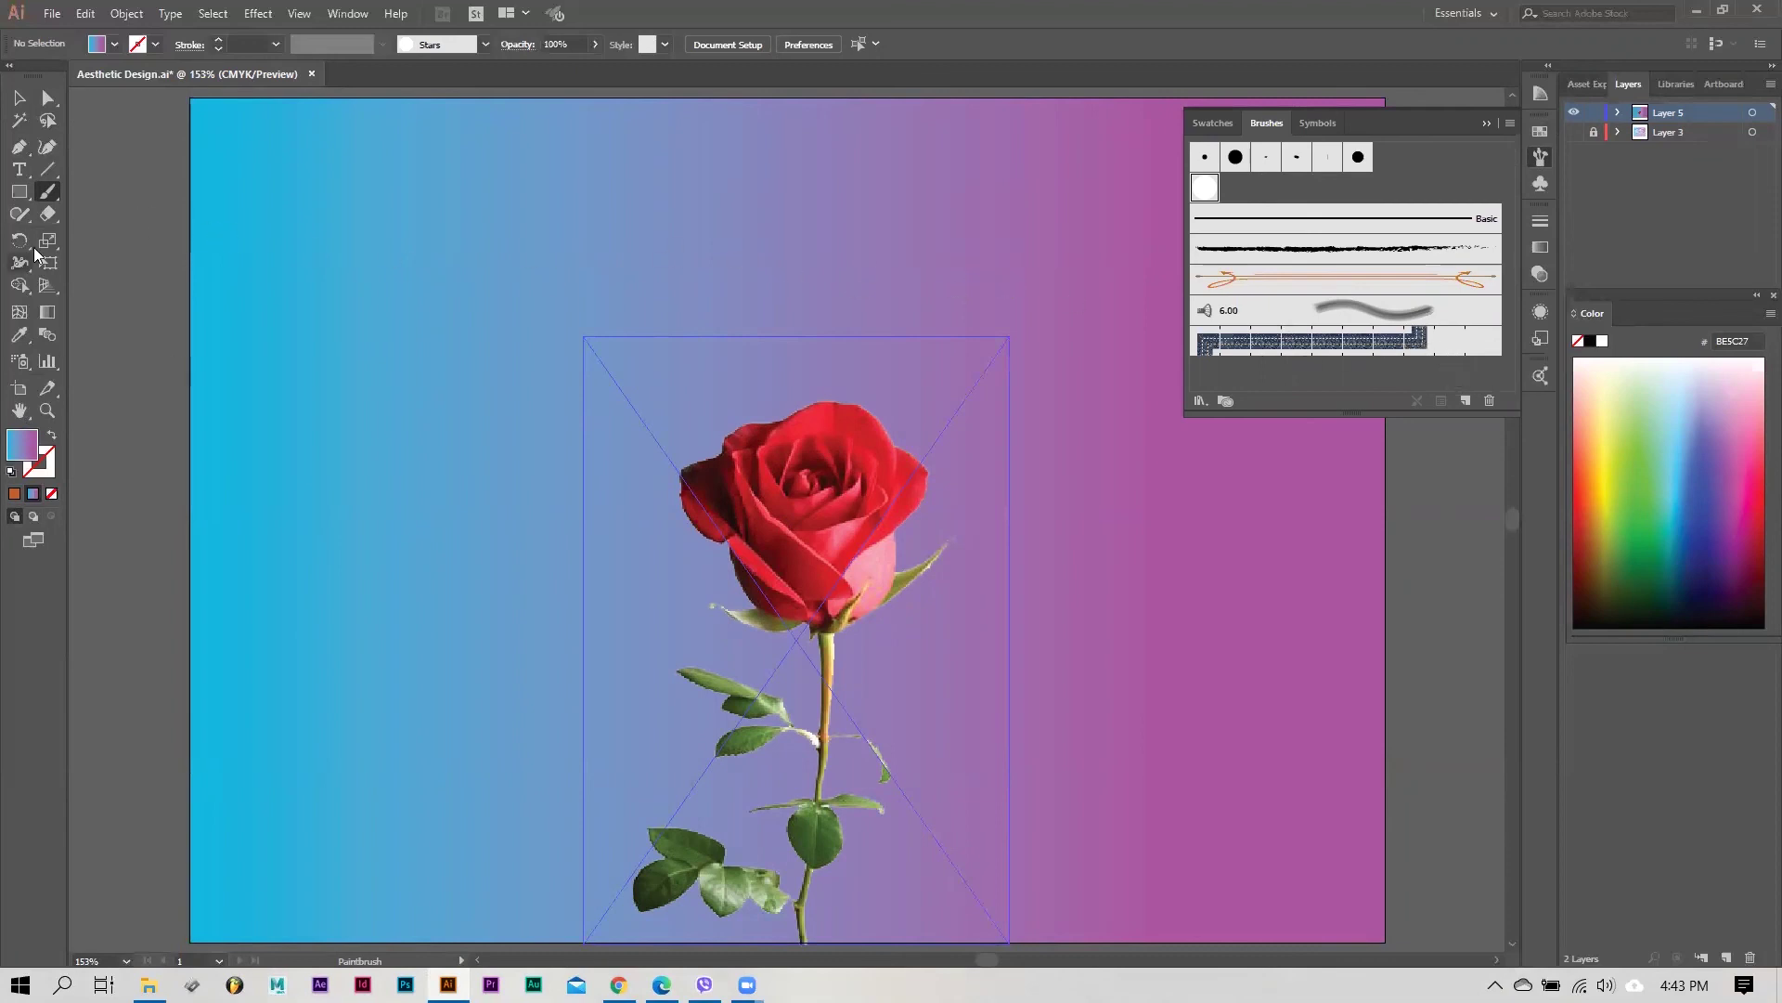
click(22, 197)
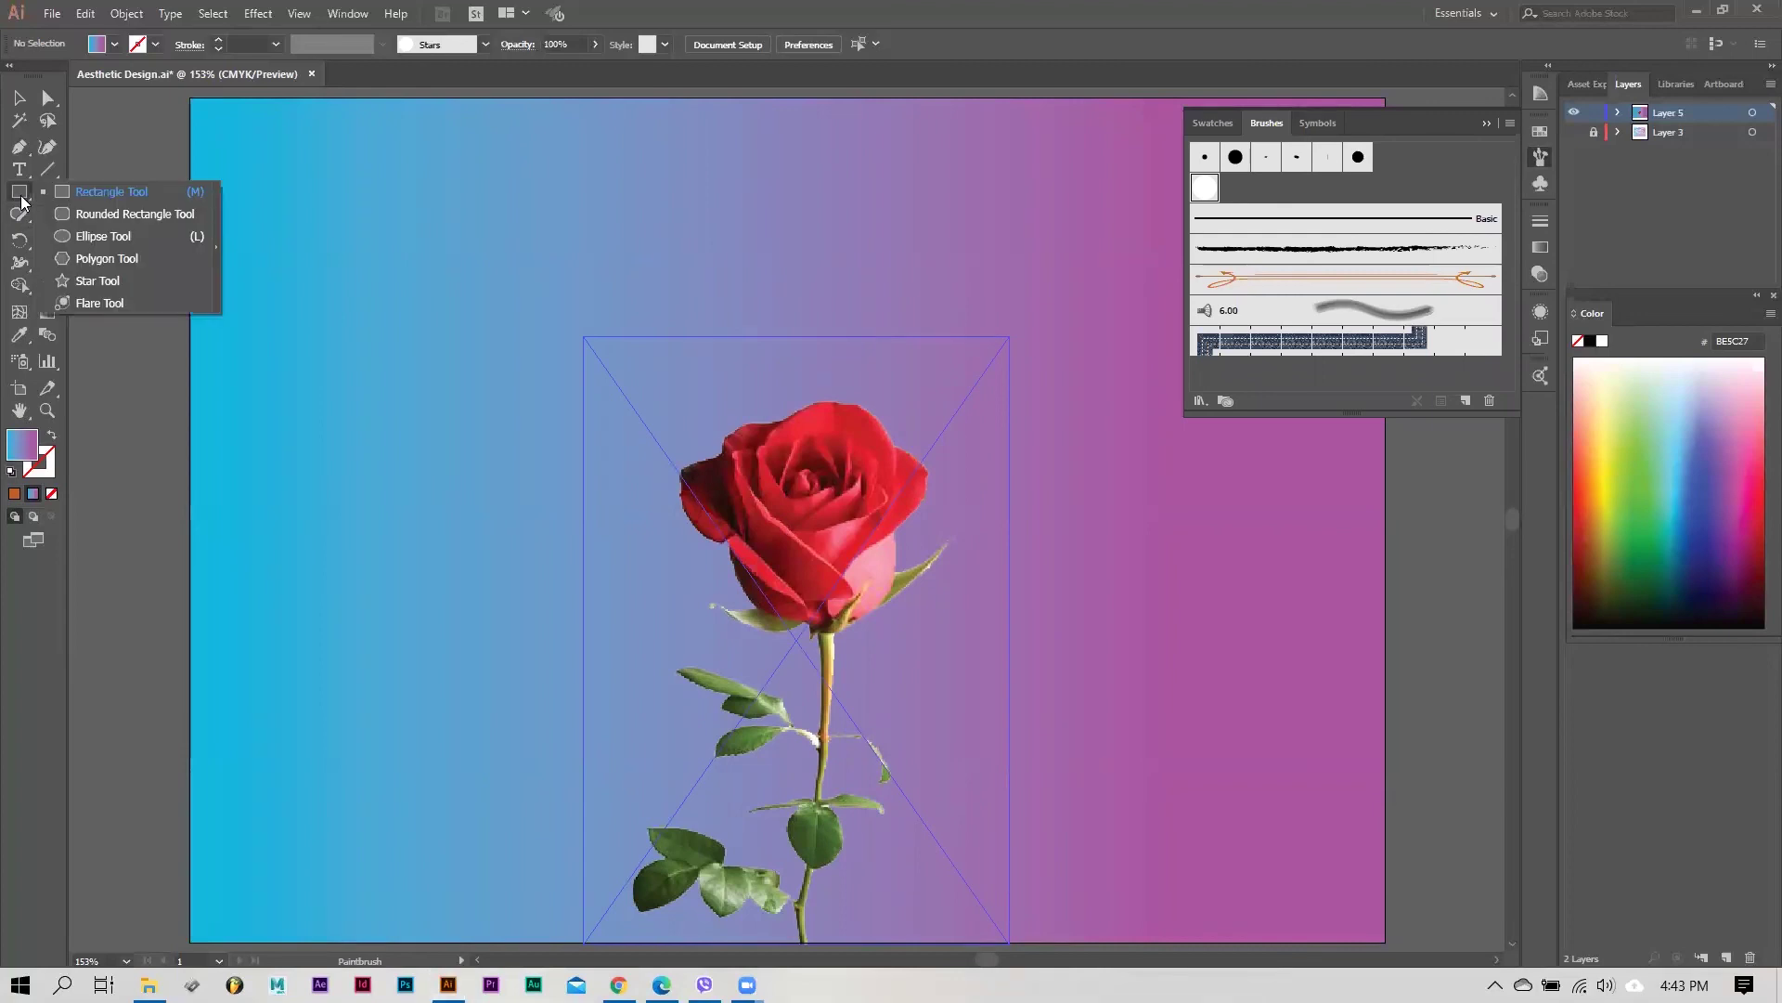
click(85, 241)
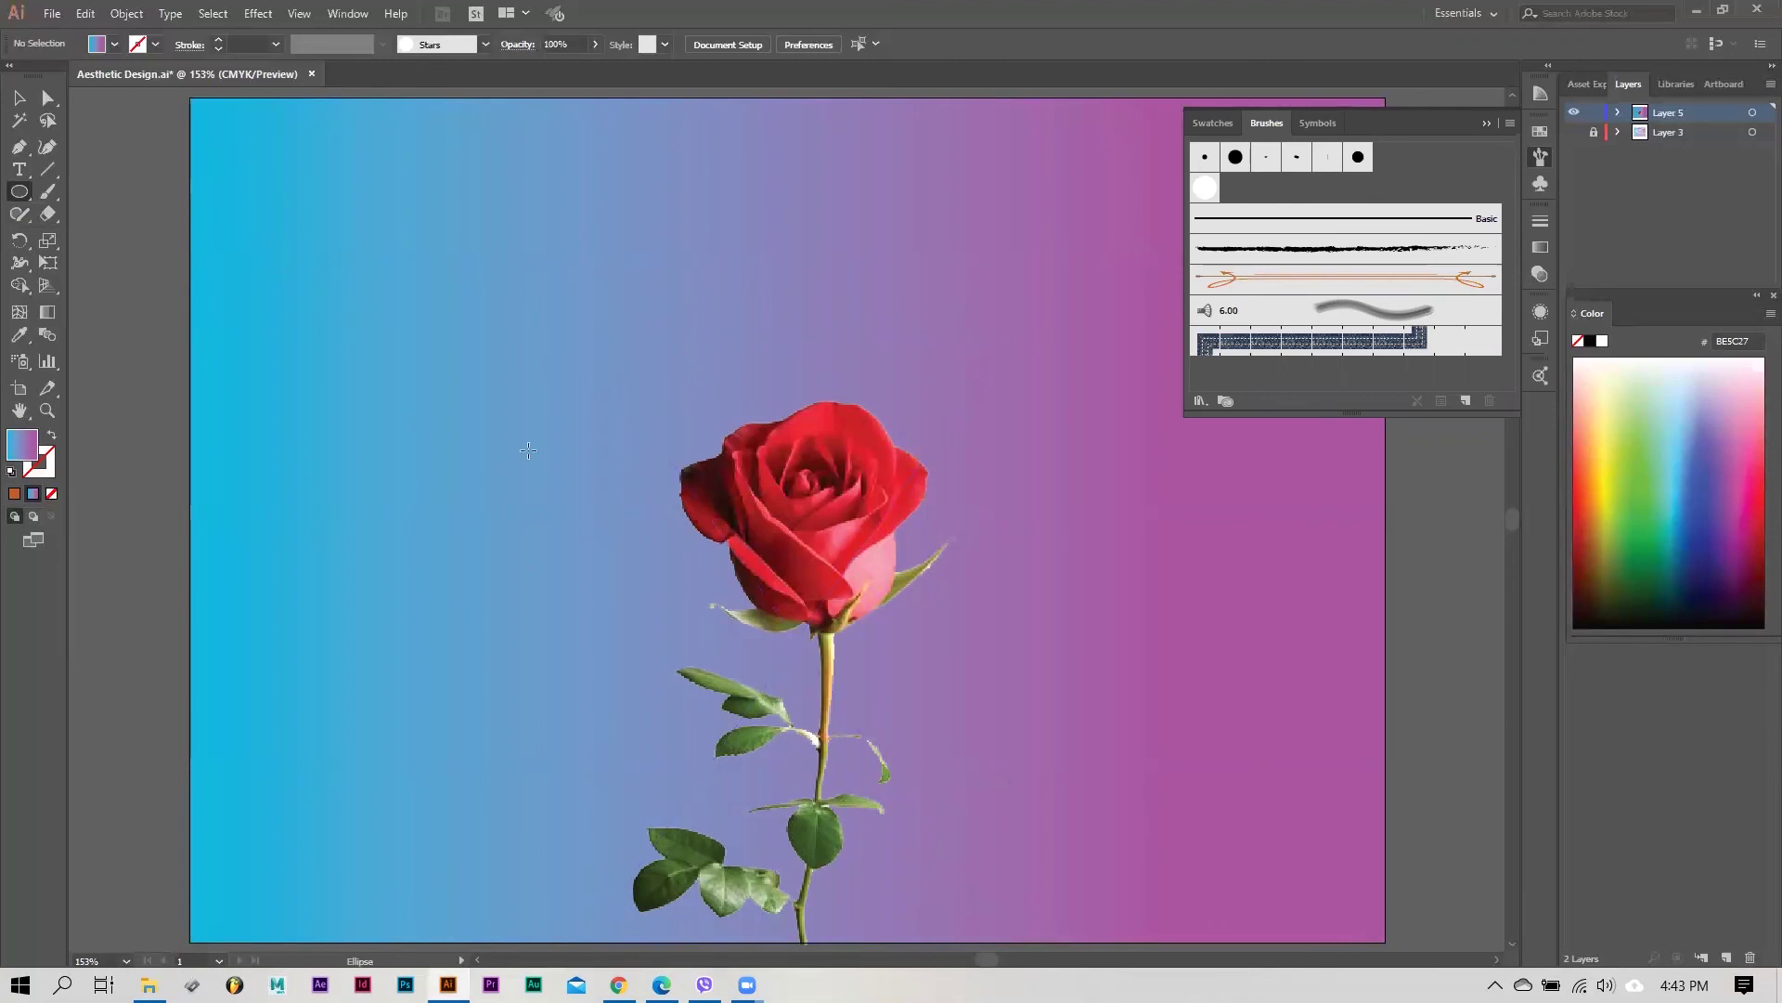
scroll(740, 640, up, 4)
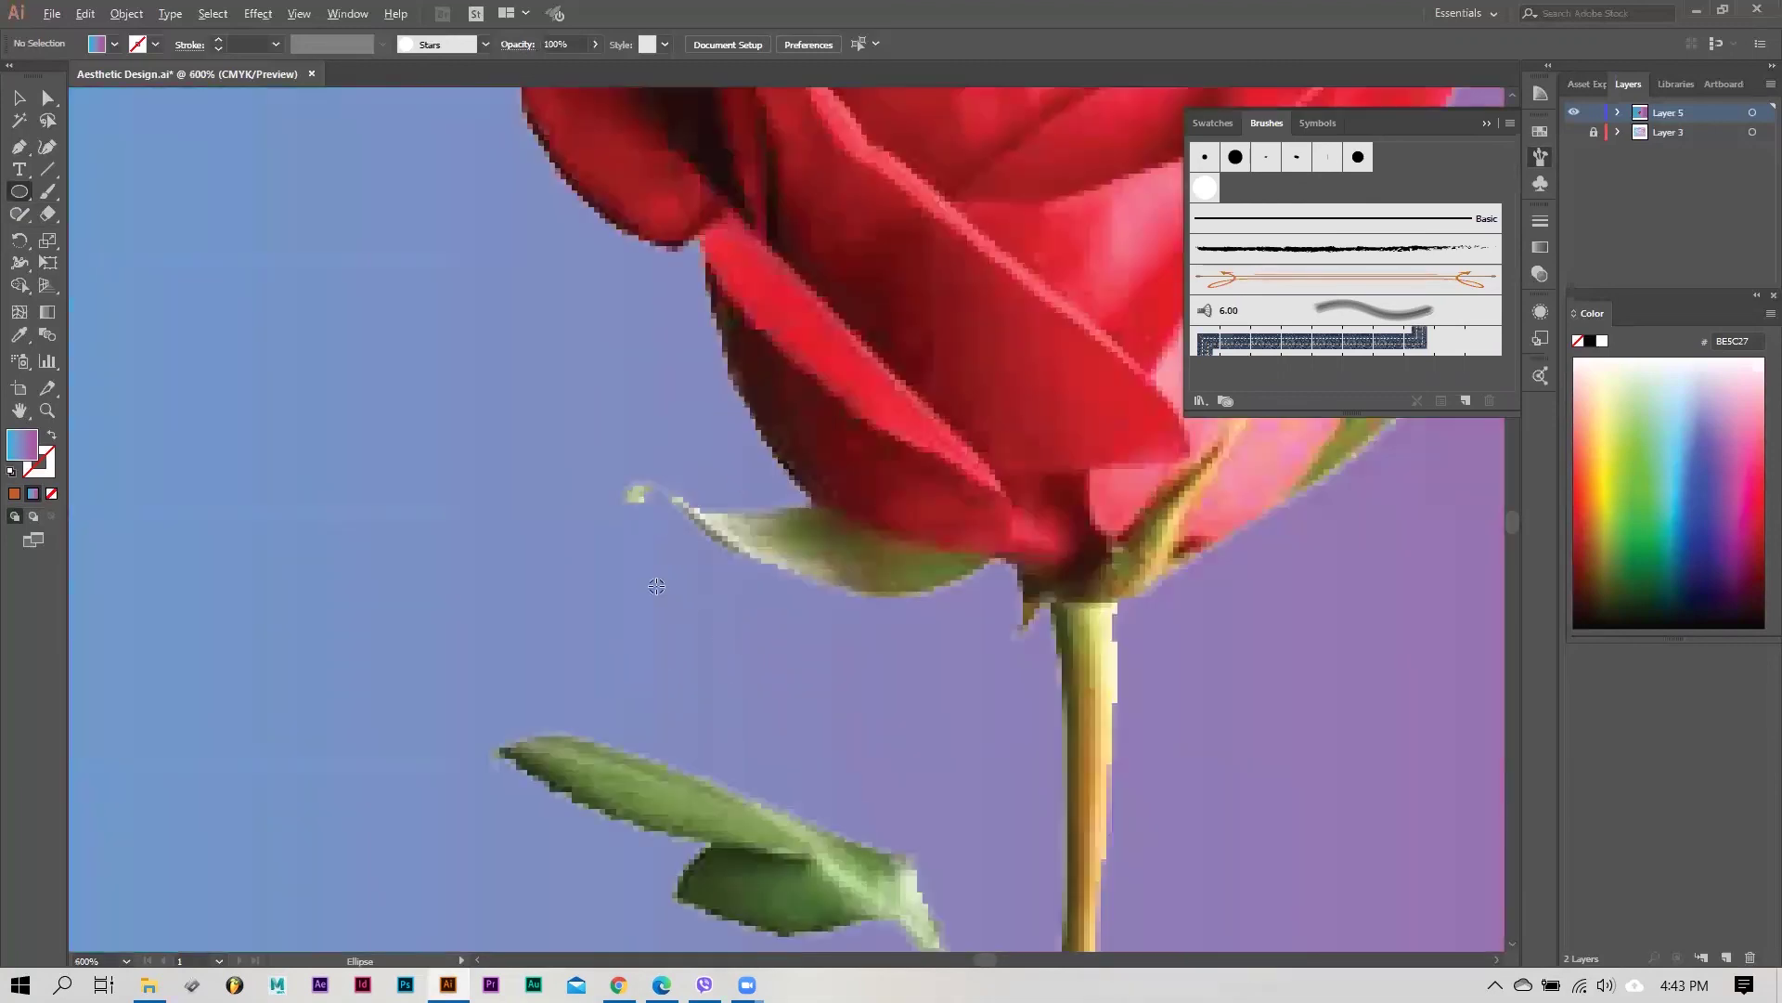
scroll(569, 521, down, 5)
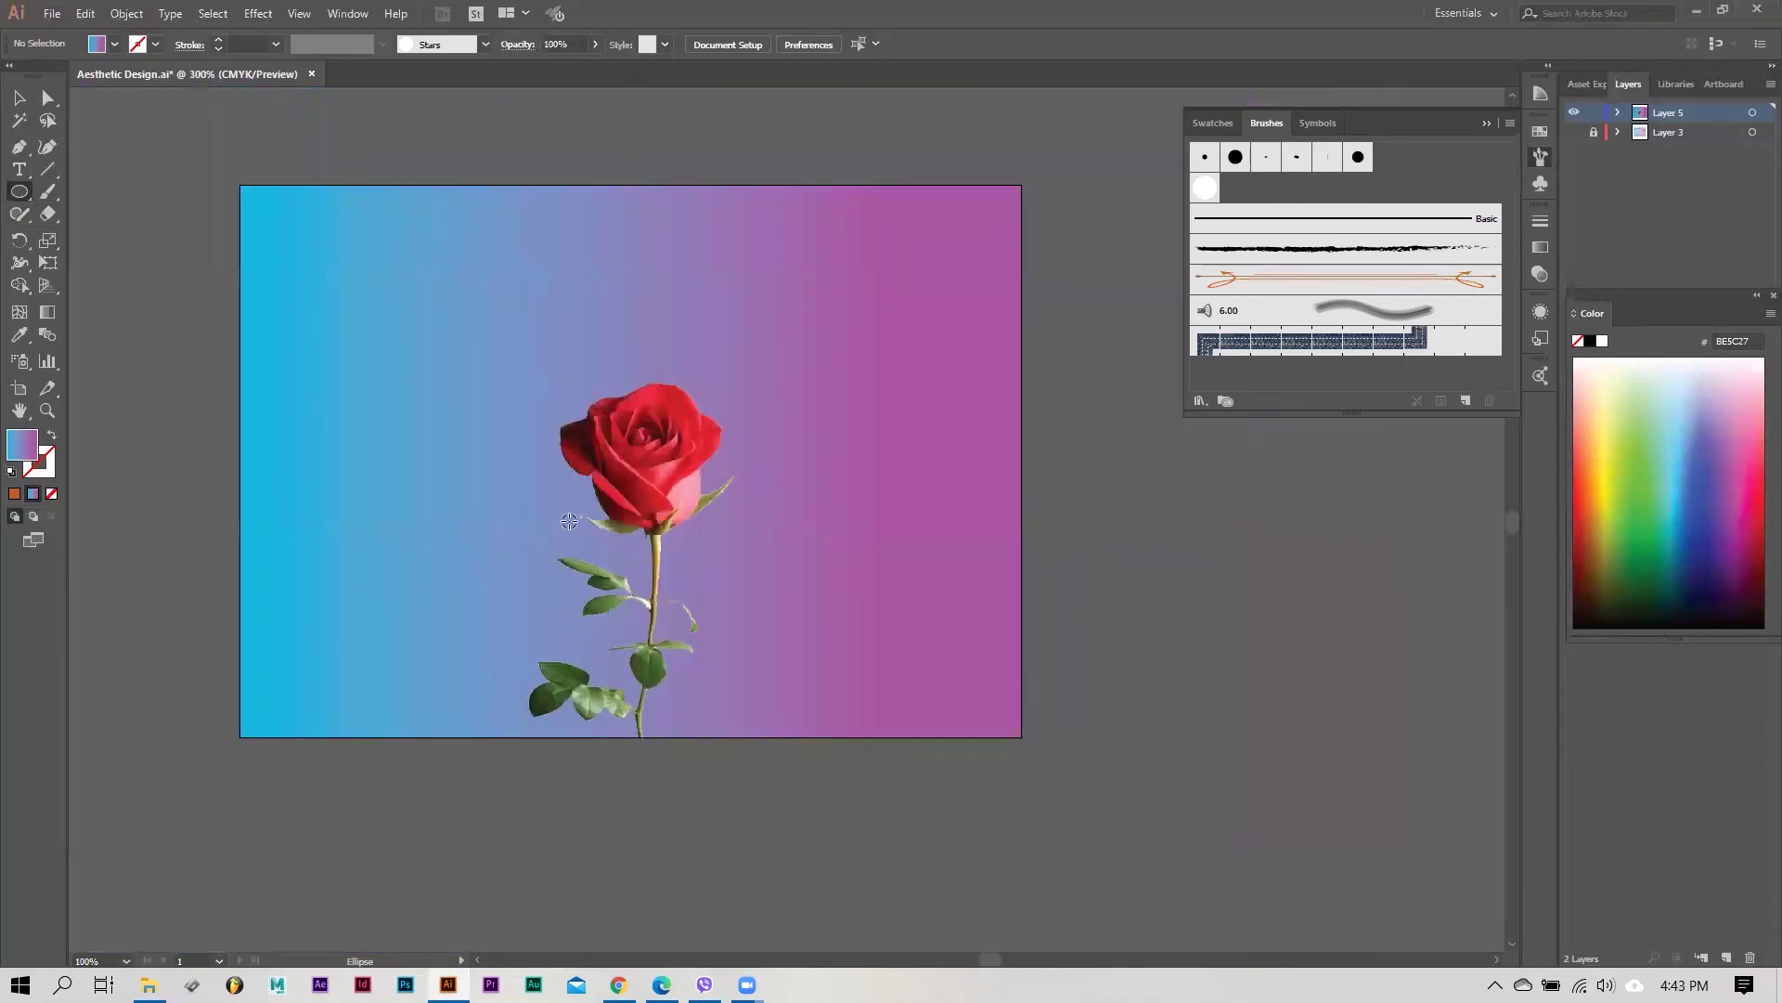
scroll(552, 527, up, 4)
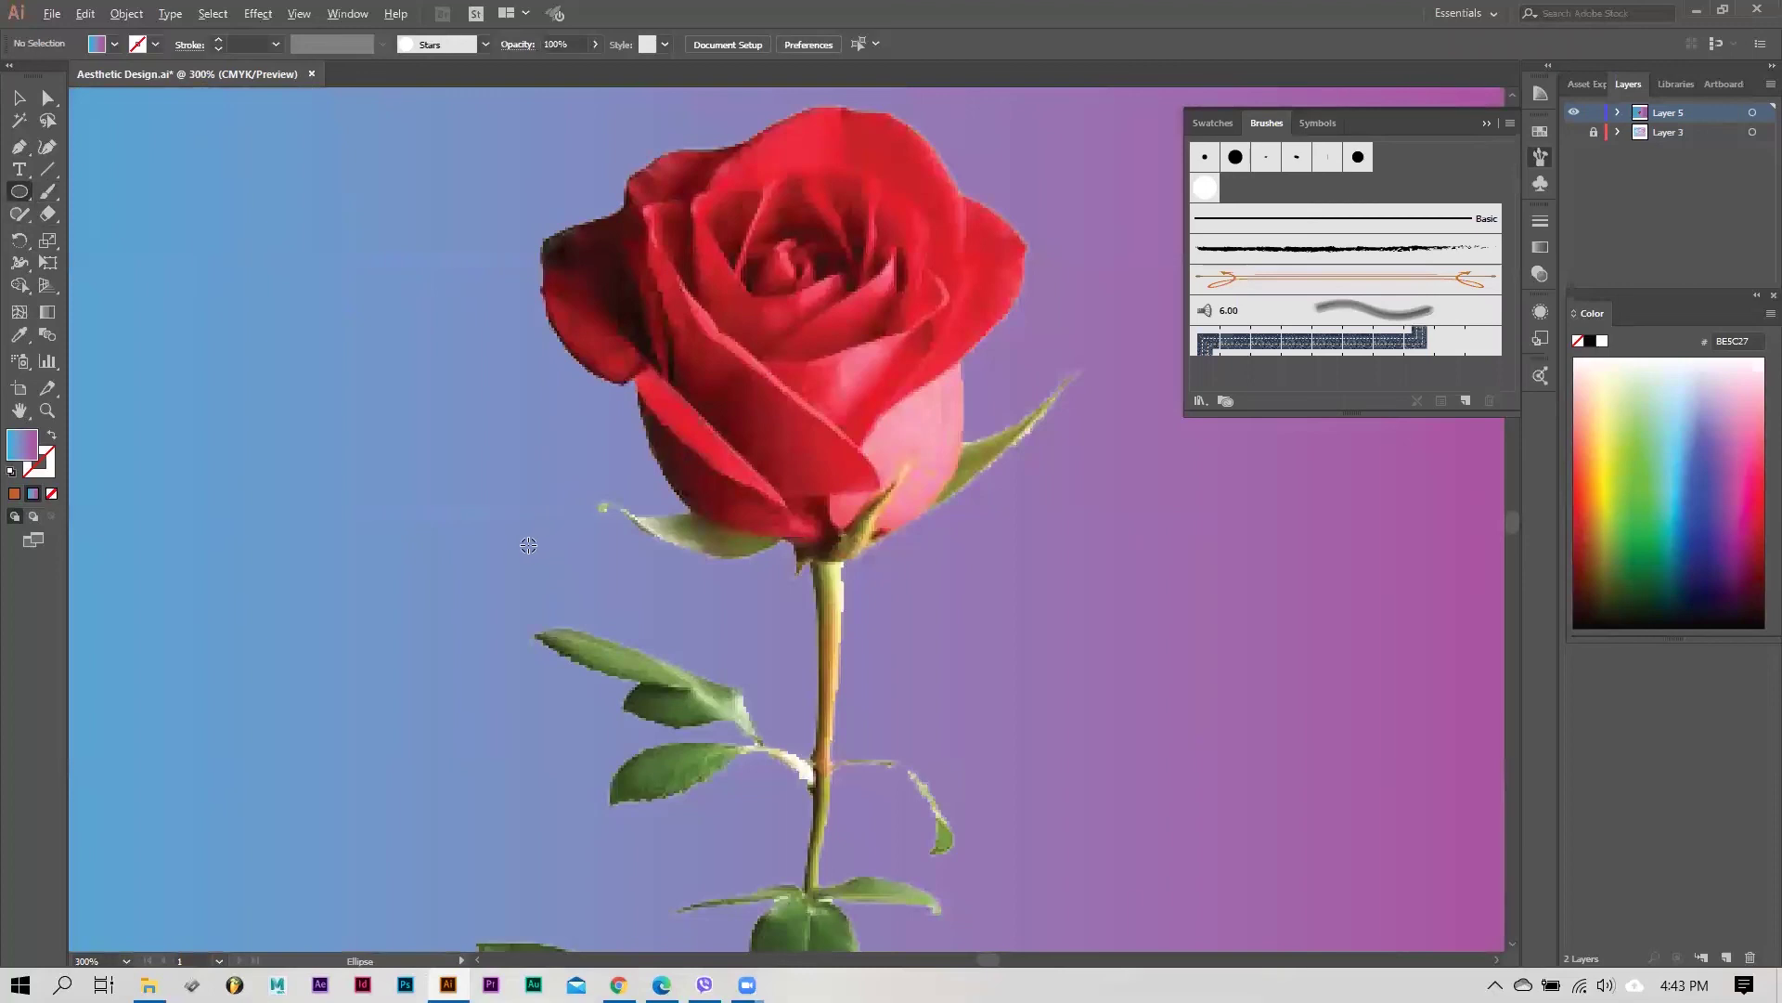
scroll(528, 545, up, 2)
scroll(528, 547, up, 2)
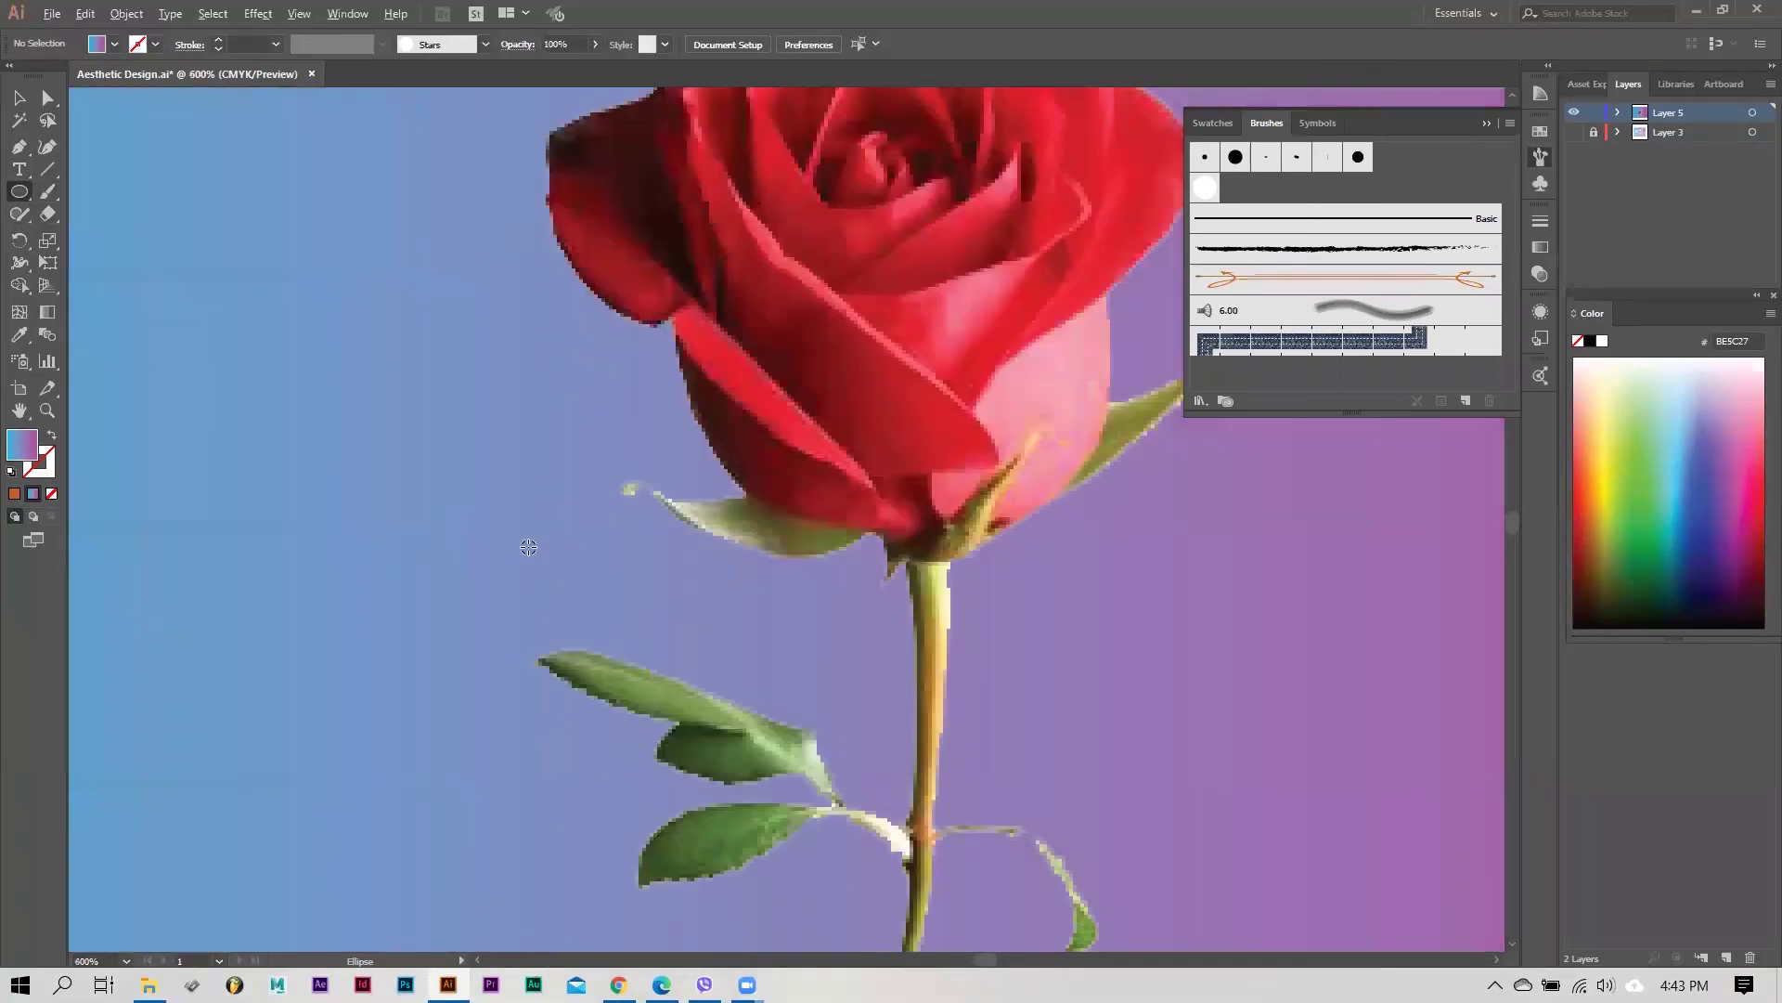
scroll(528, 547, up, 2)
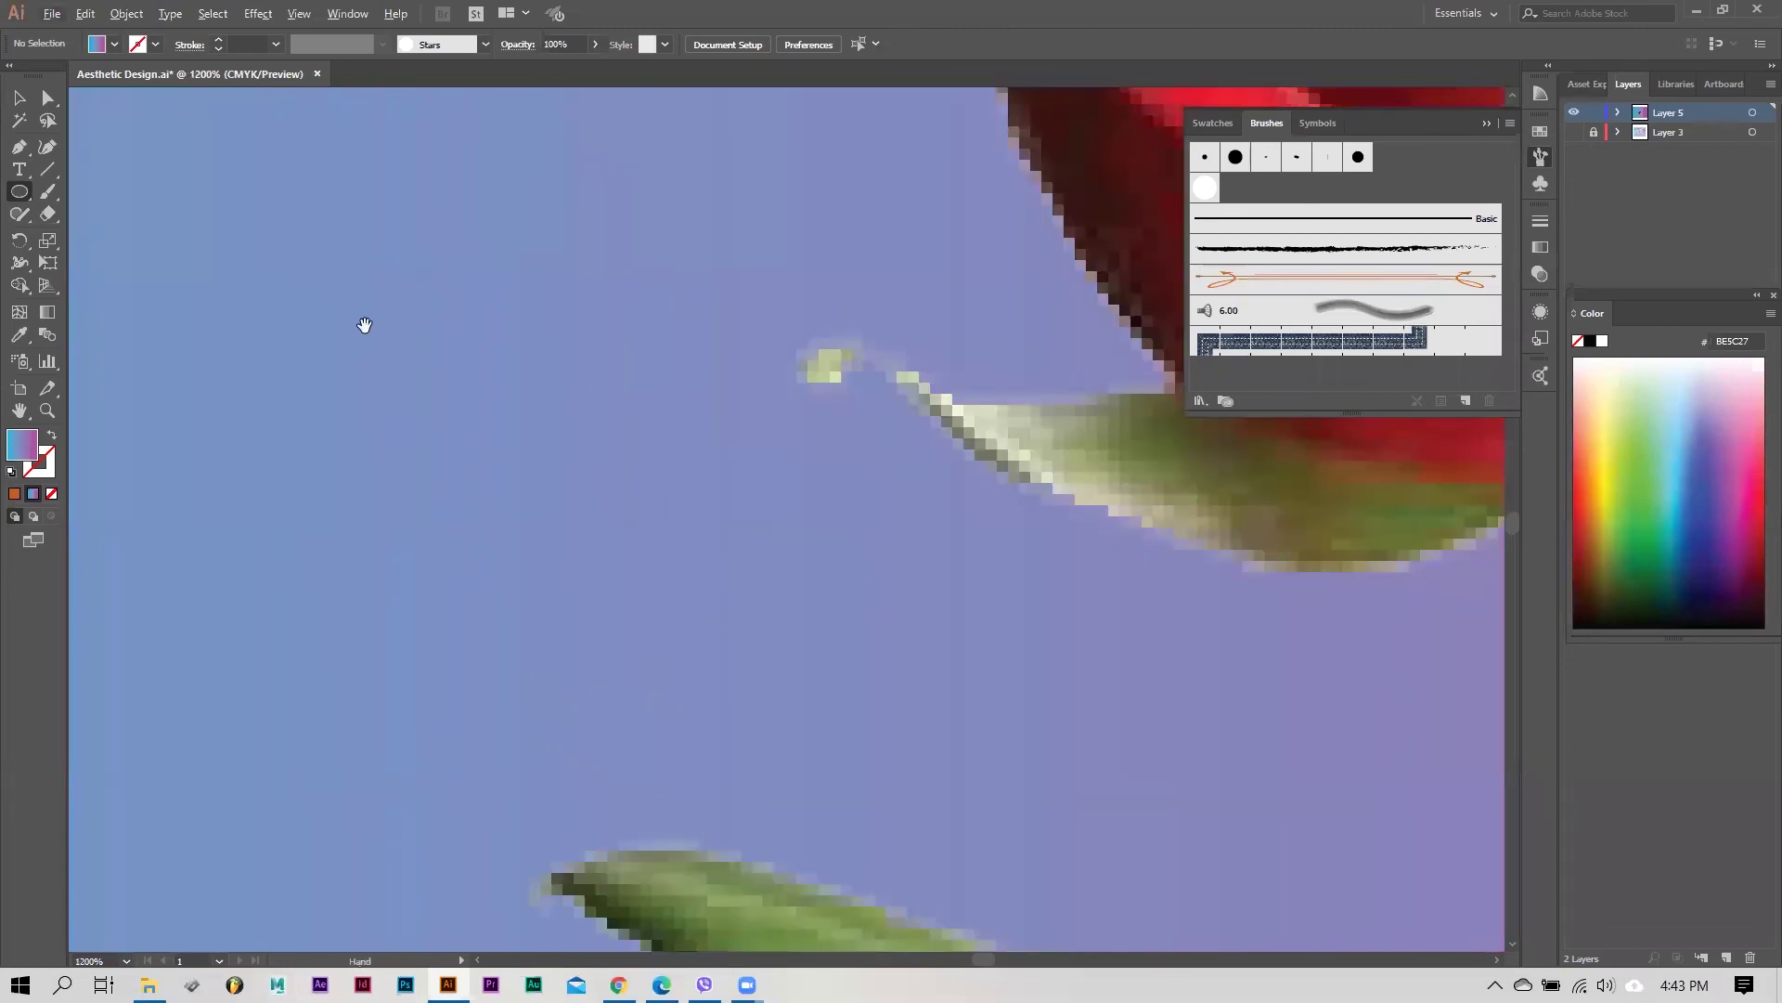
drag(410, 298, 534, 507)
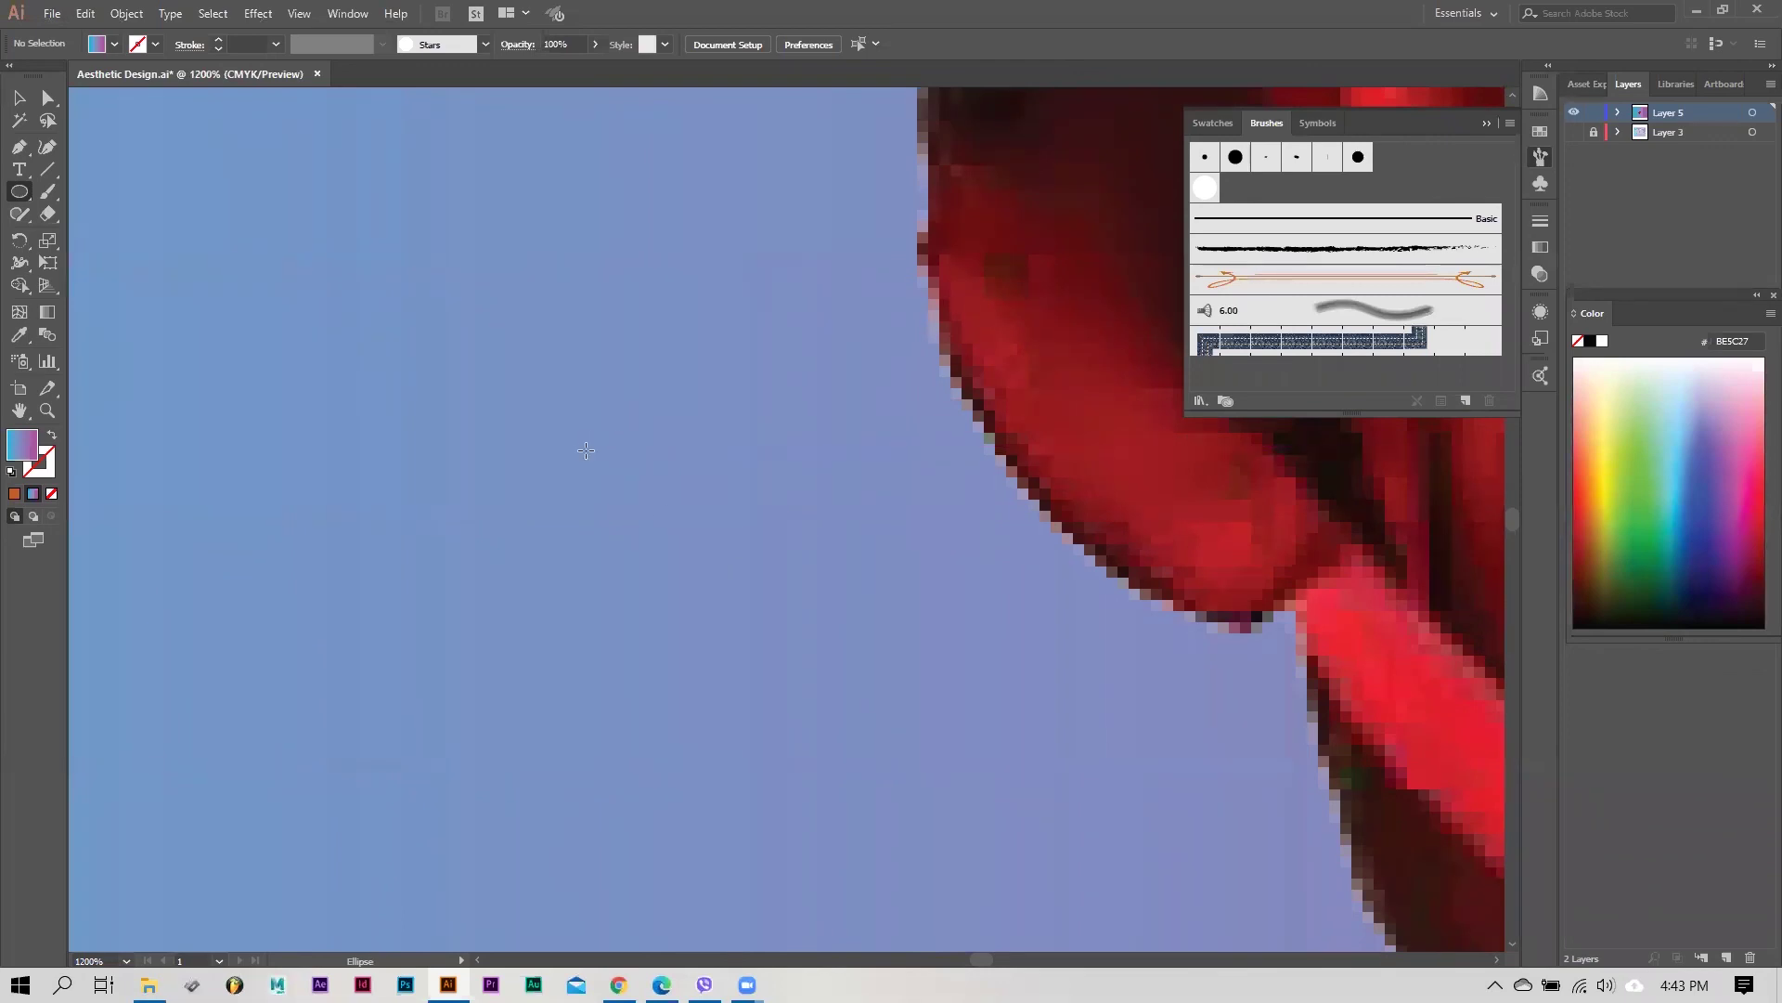
drag(578, 443, 616, 477)
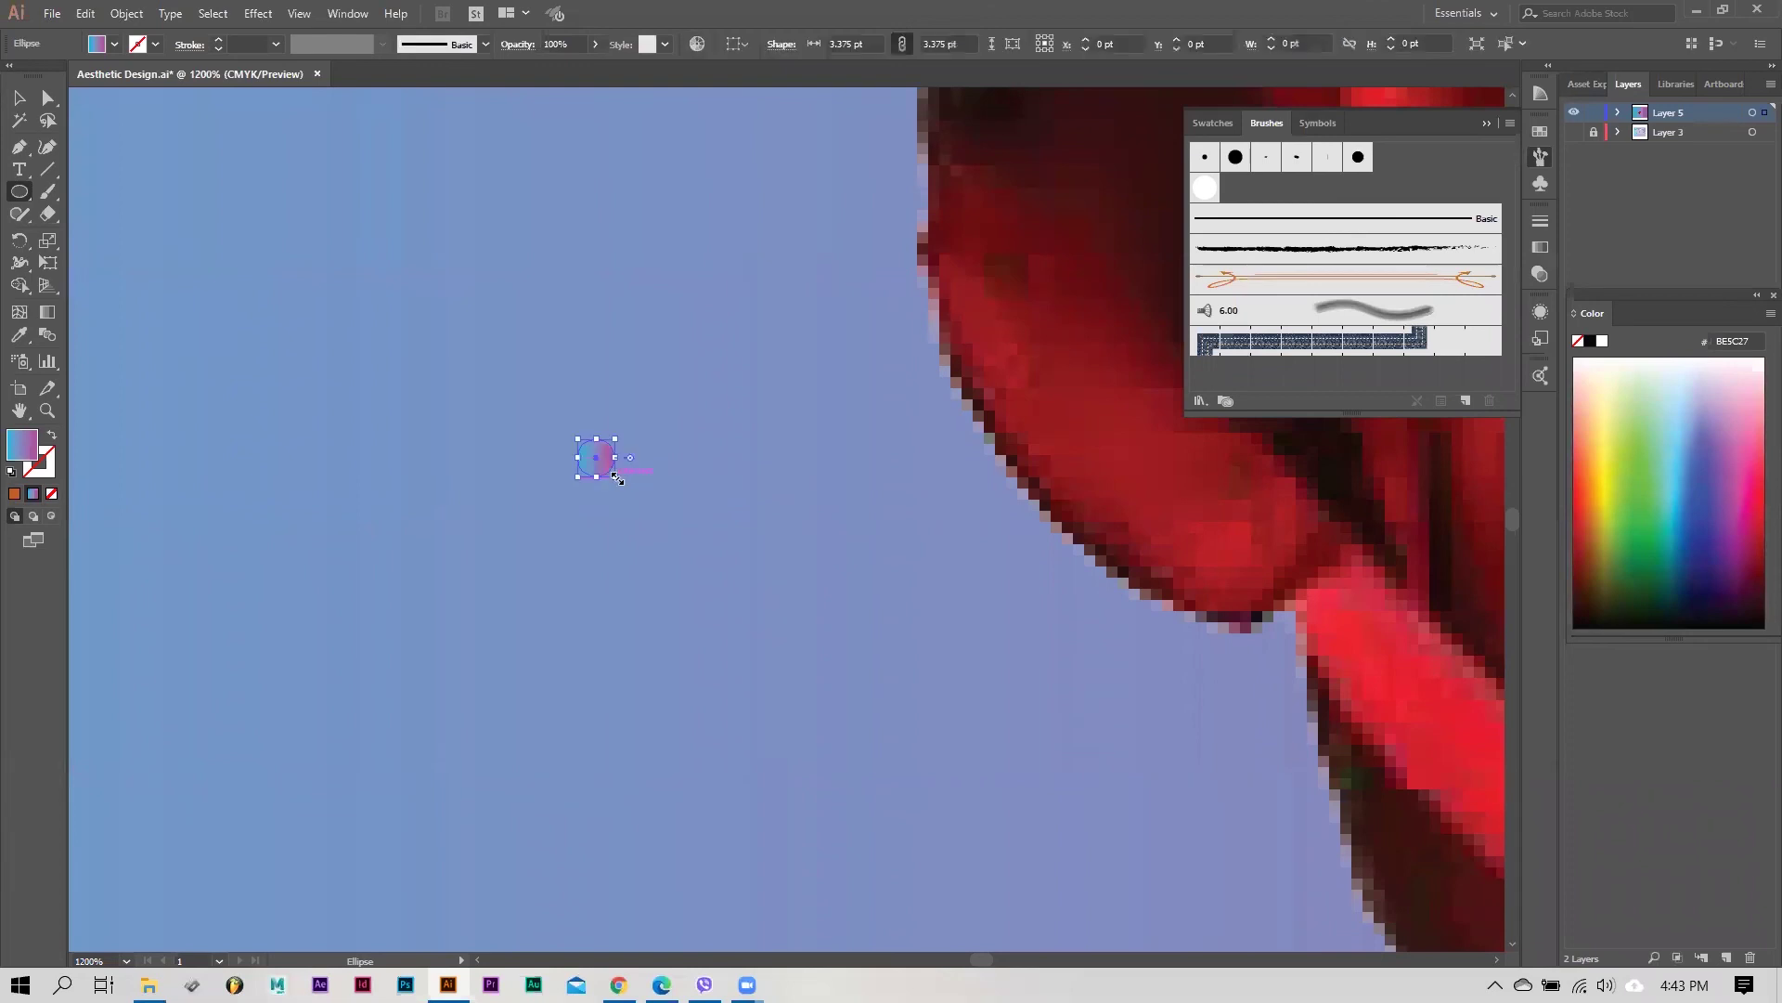
Step: Fill the small circle with solid white FFFFFF
click(16, 493)
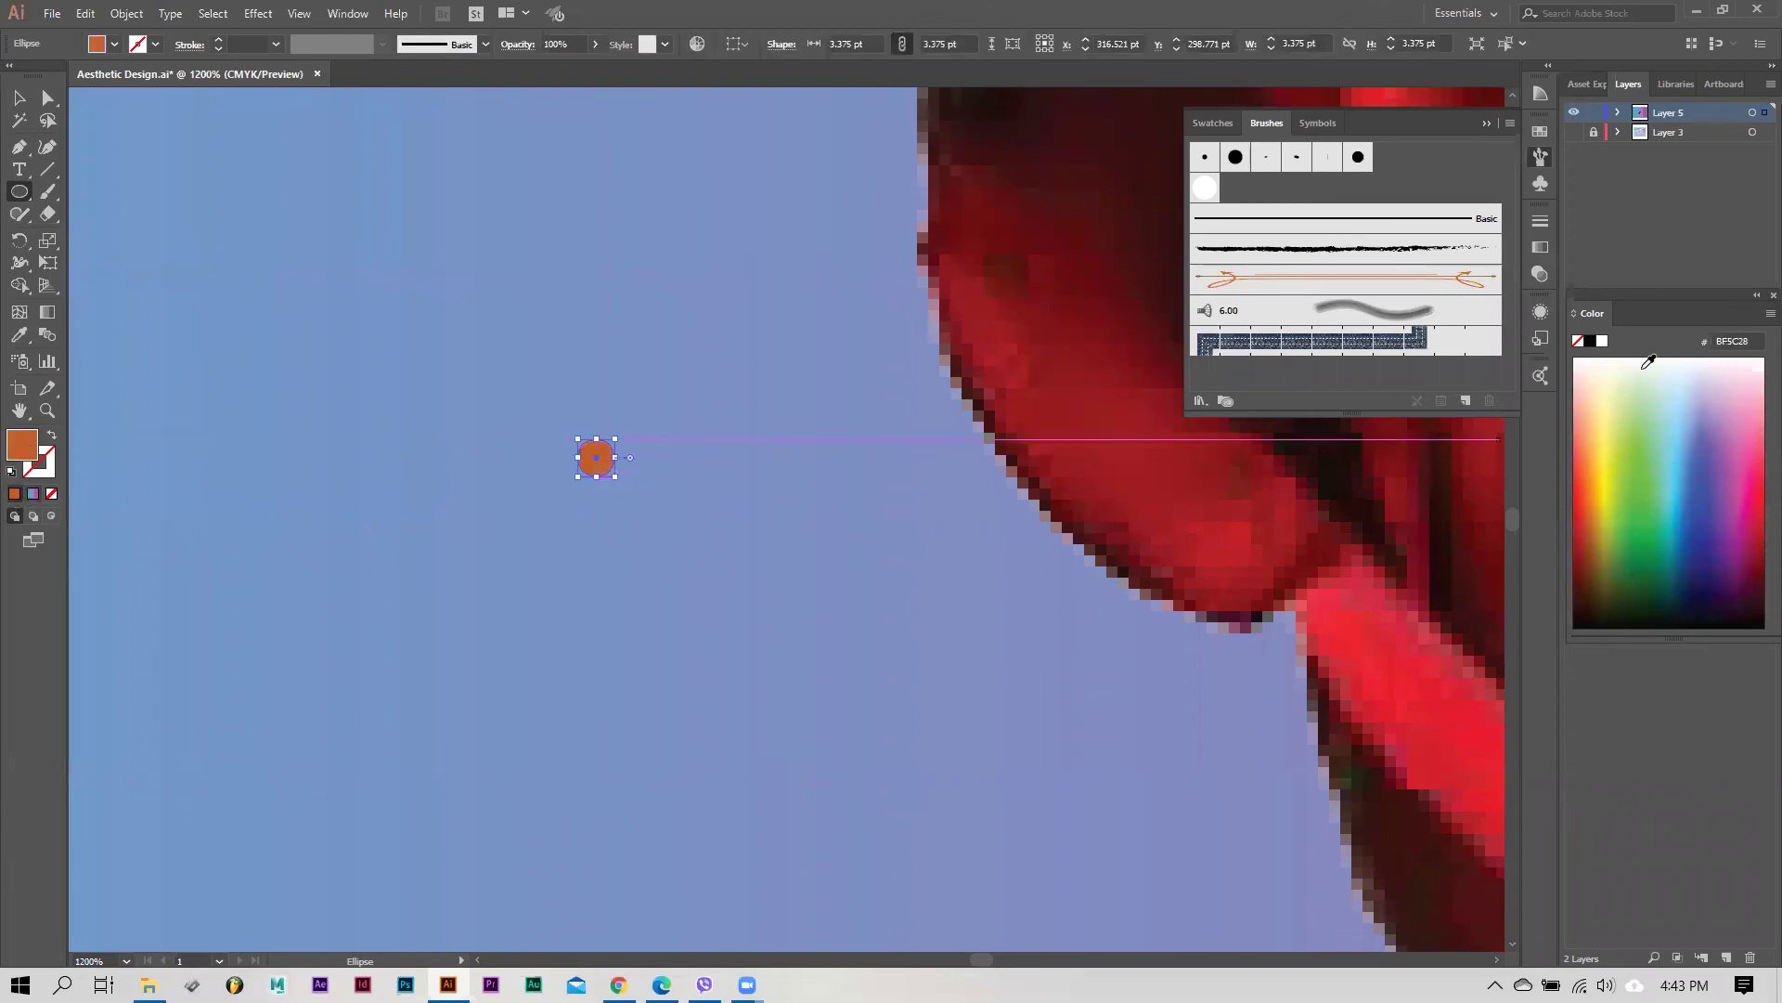
click(1602, 341)
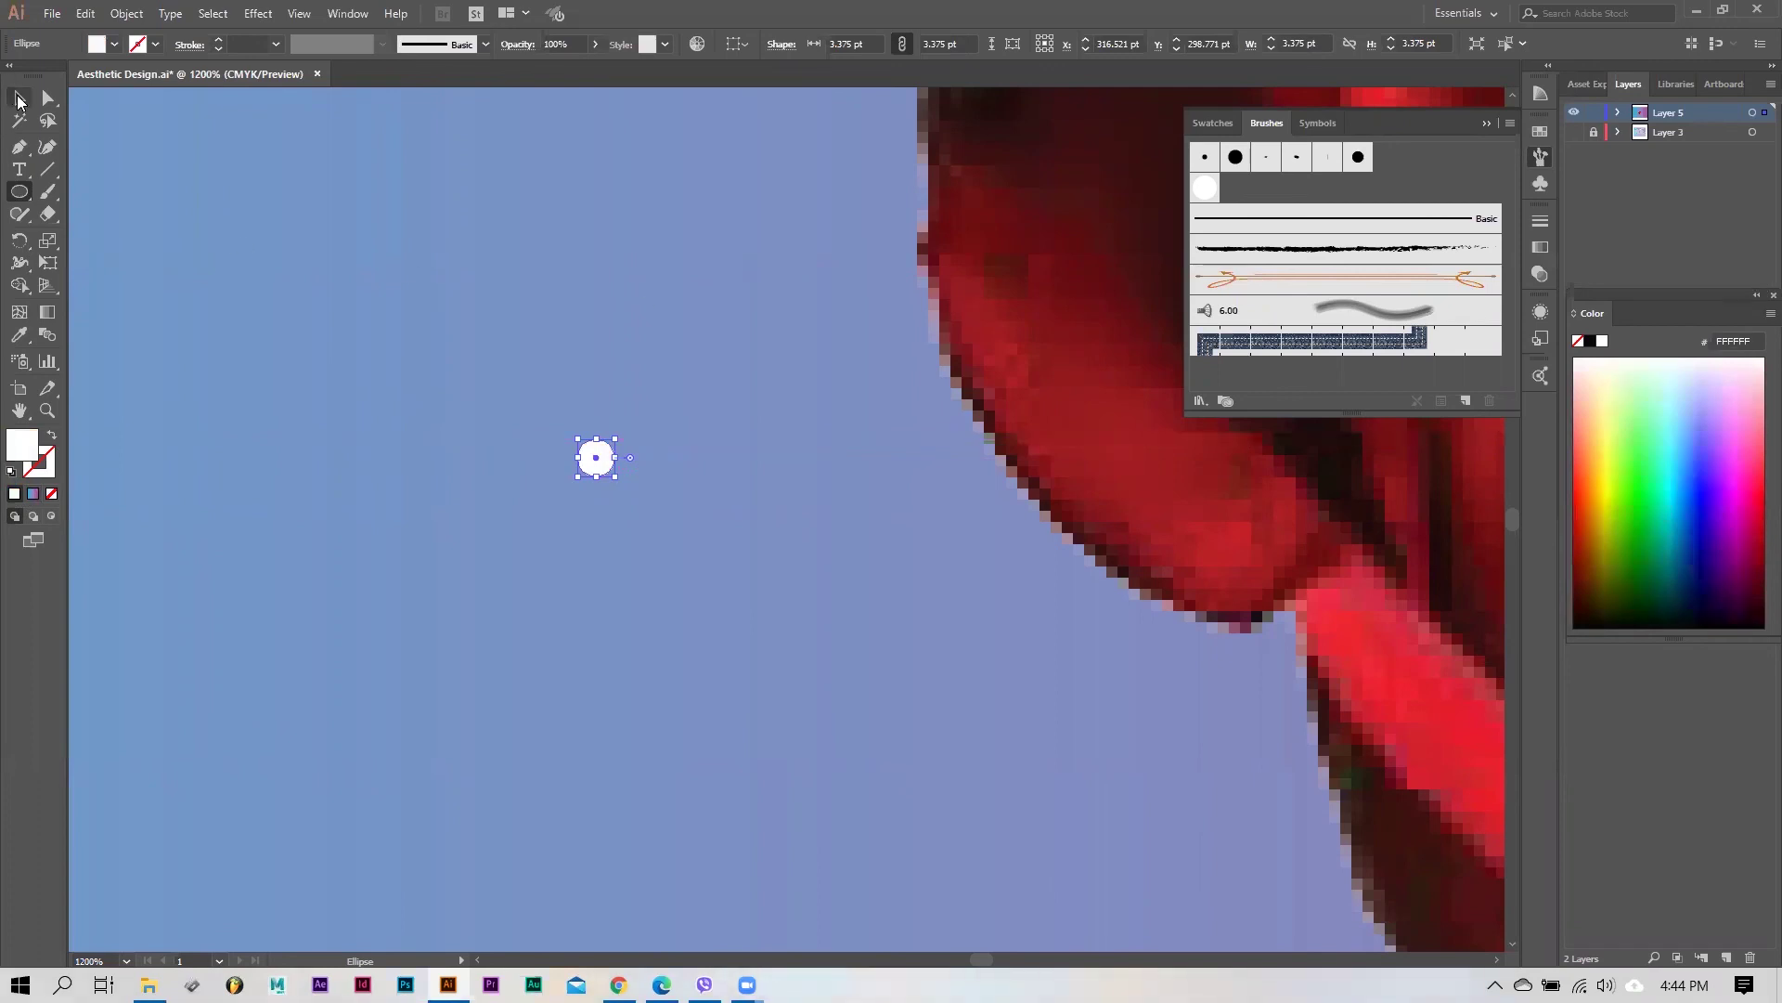
key(v)
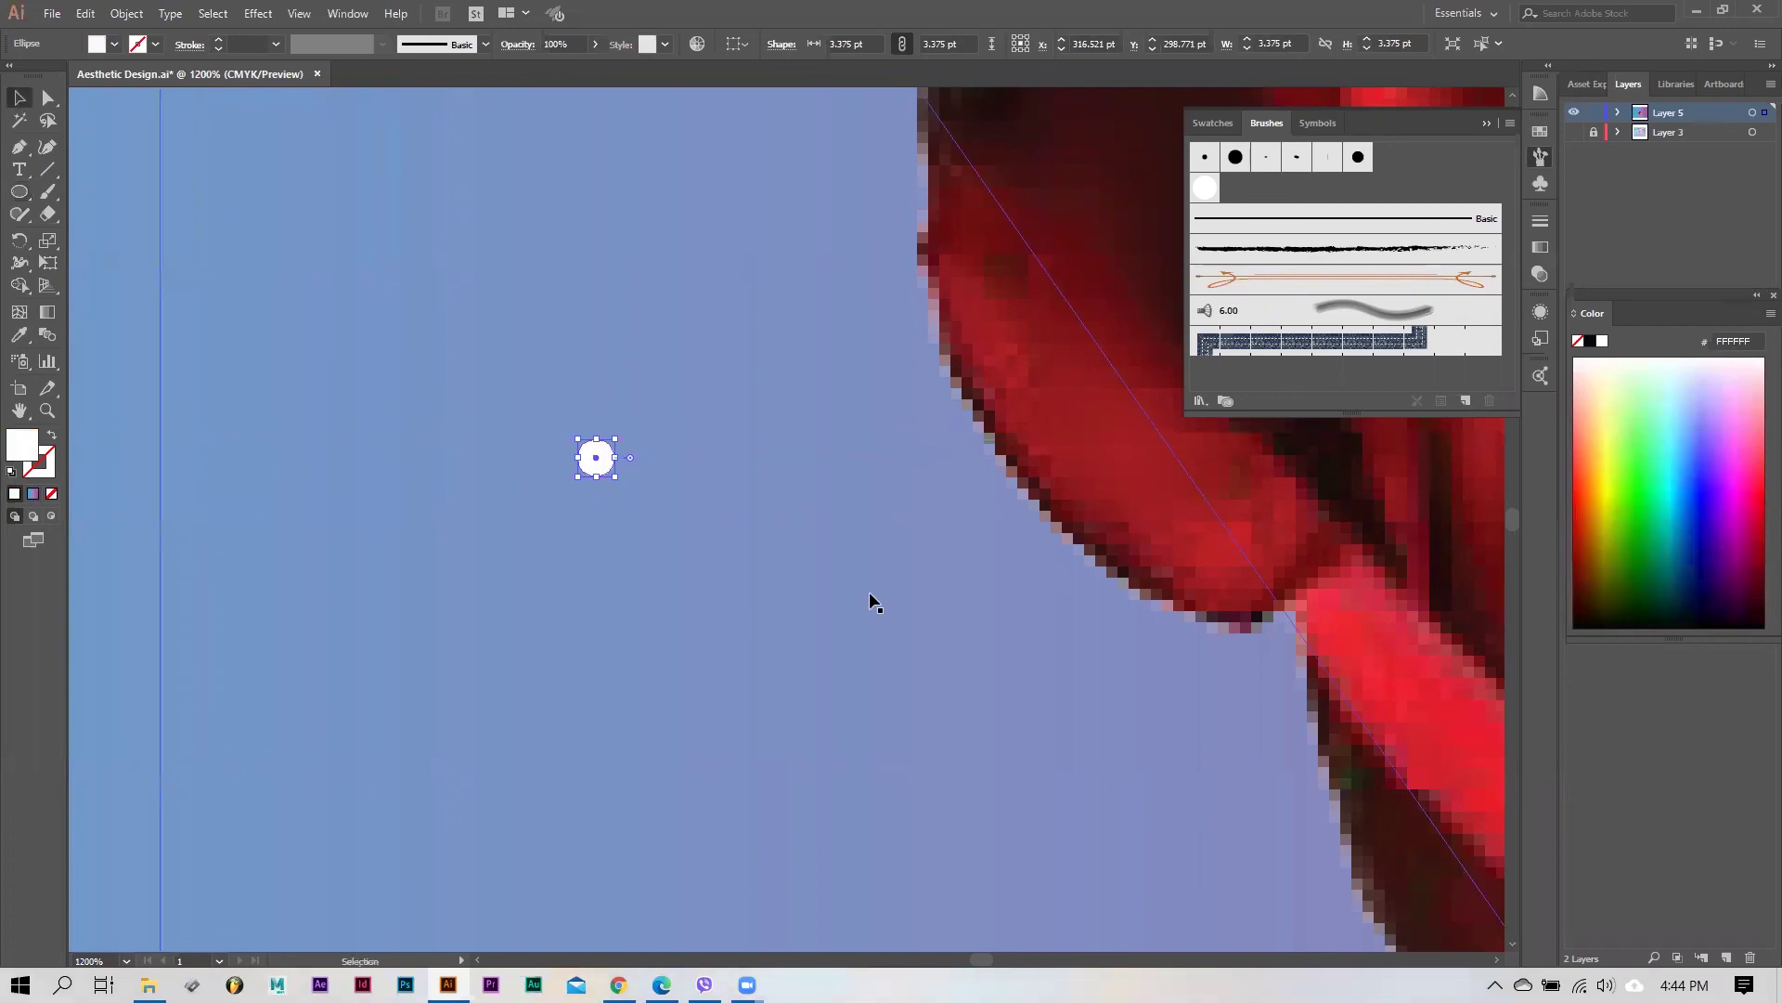
Step: Start a new scatter brush from the white circle
click(597, 458)
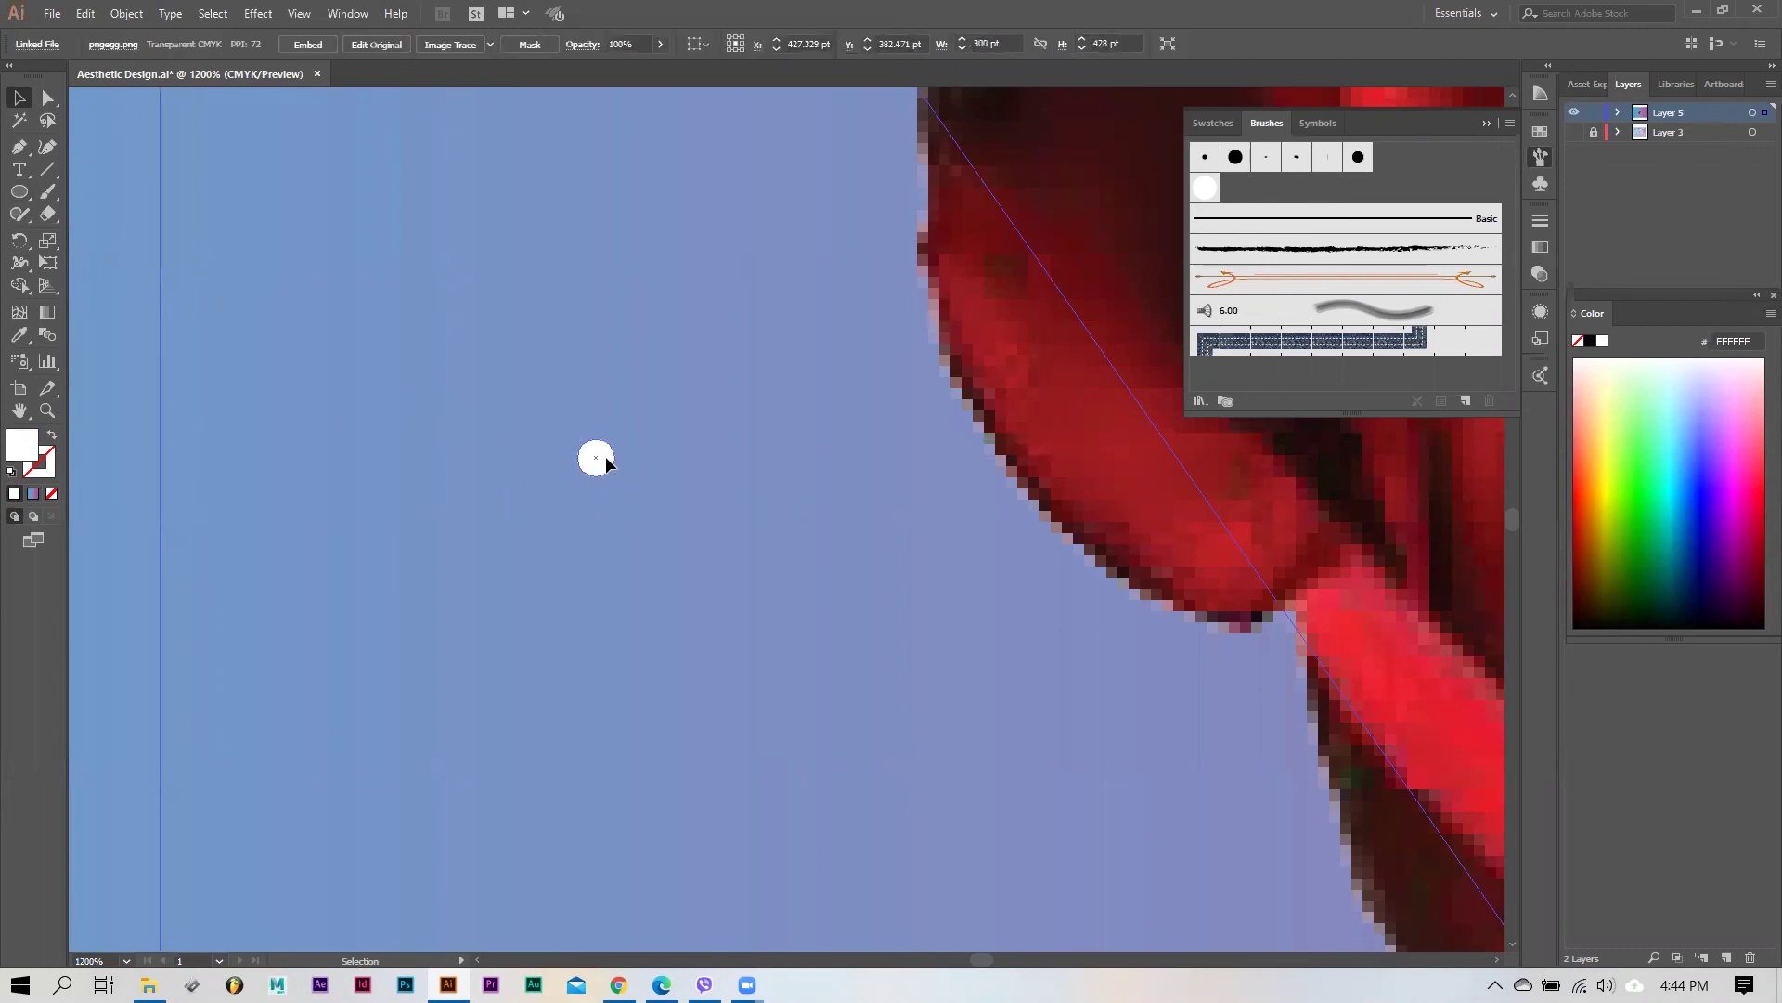
click(606, 459)
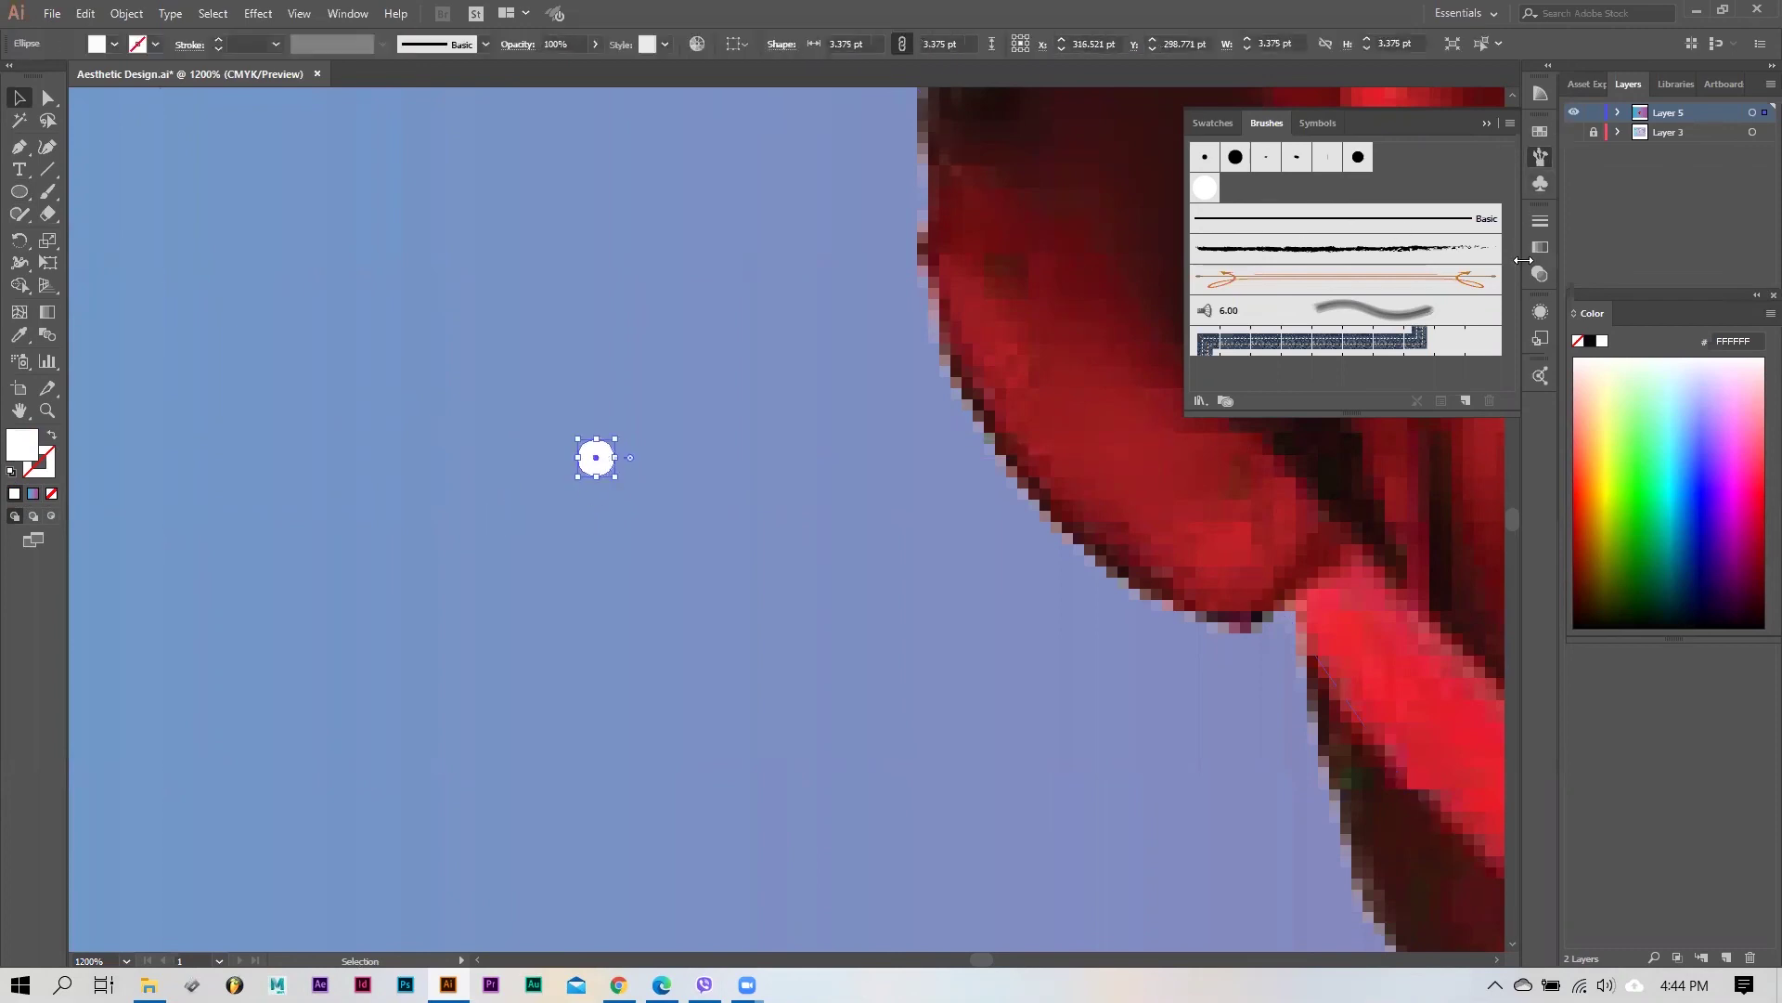
click(1465, 401)
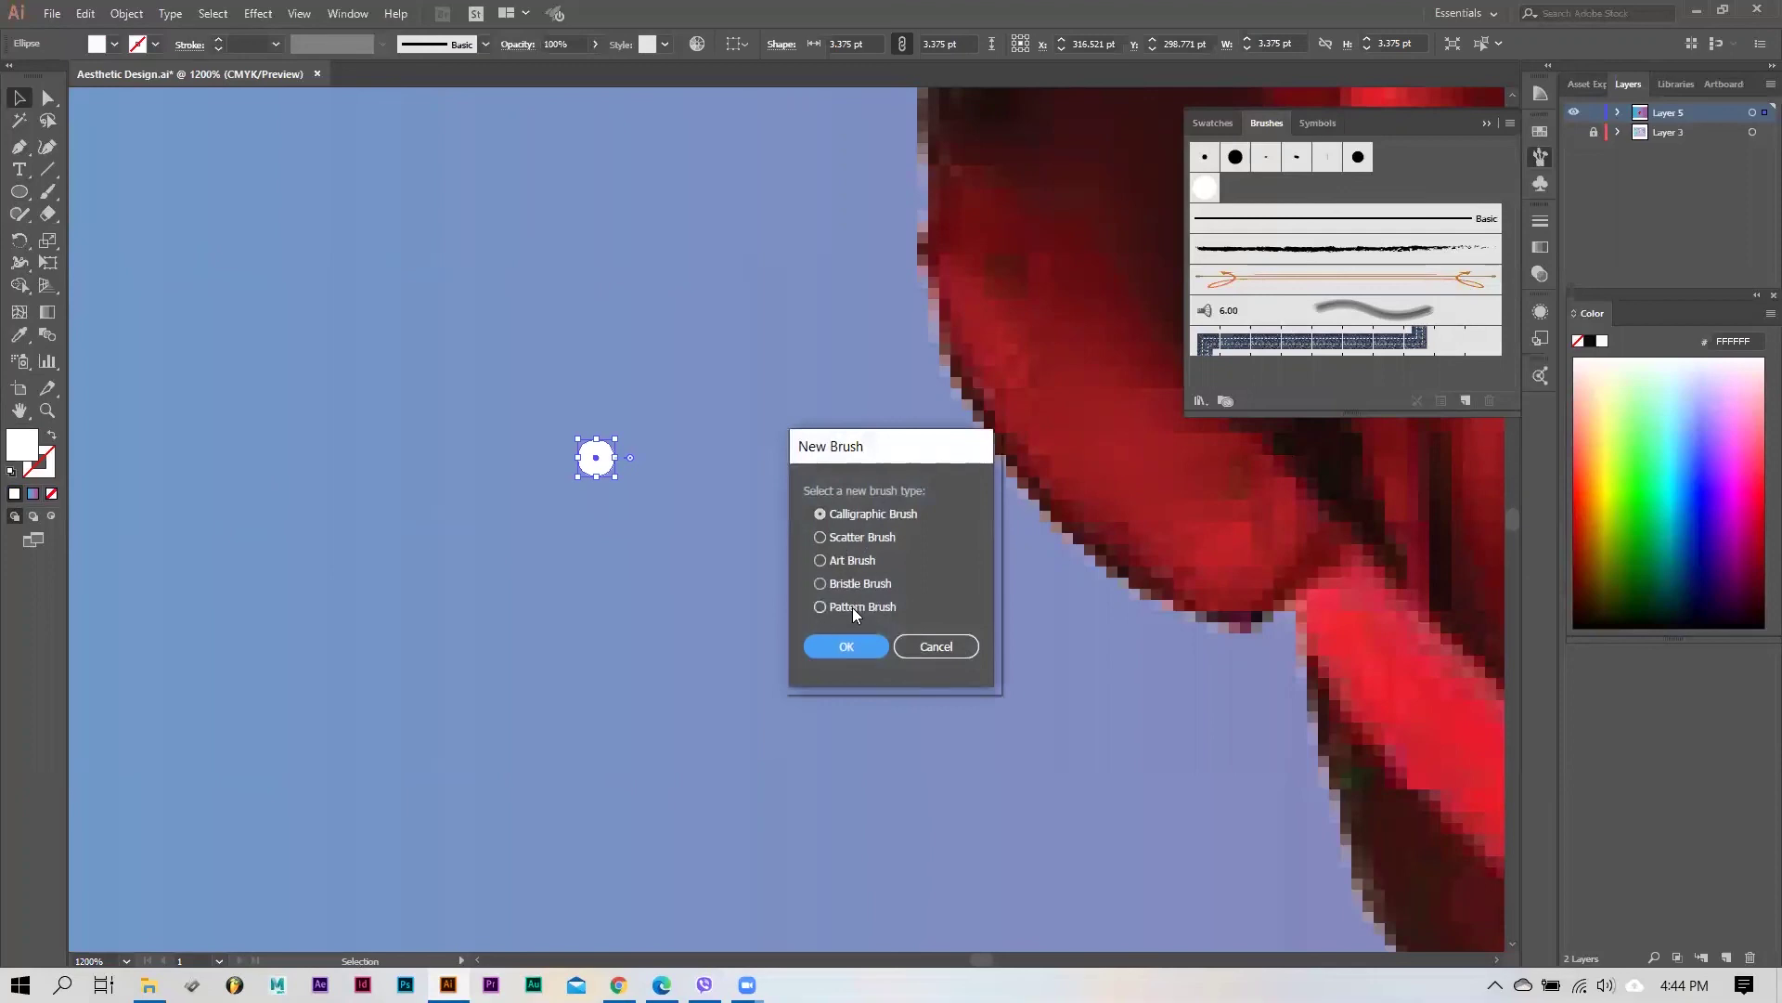
drag(909, 446, 1021, 286)
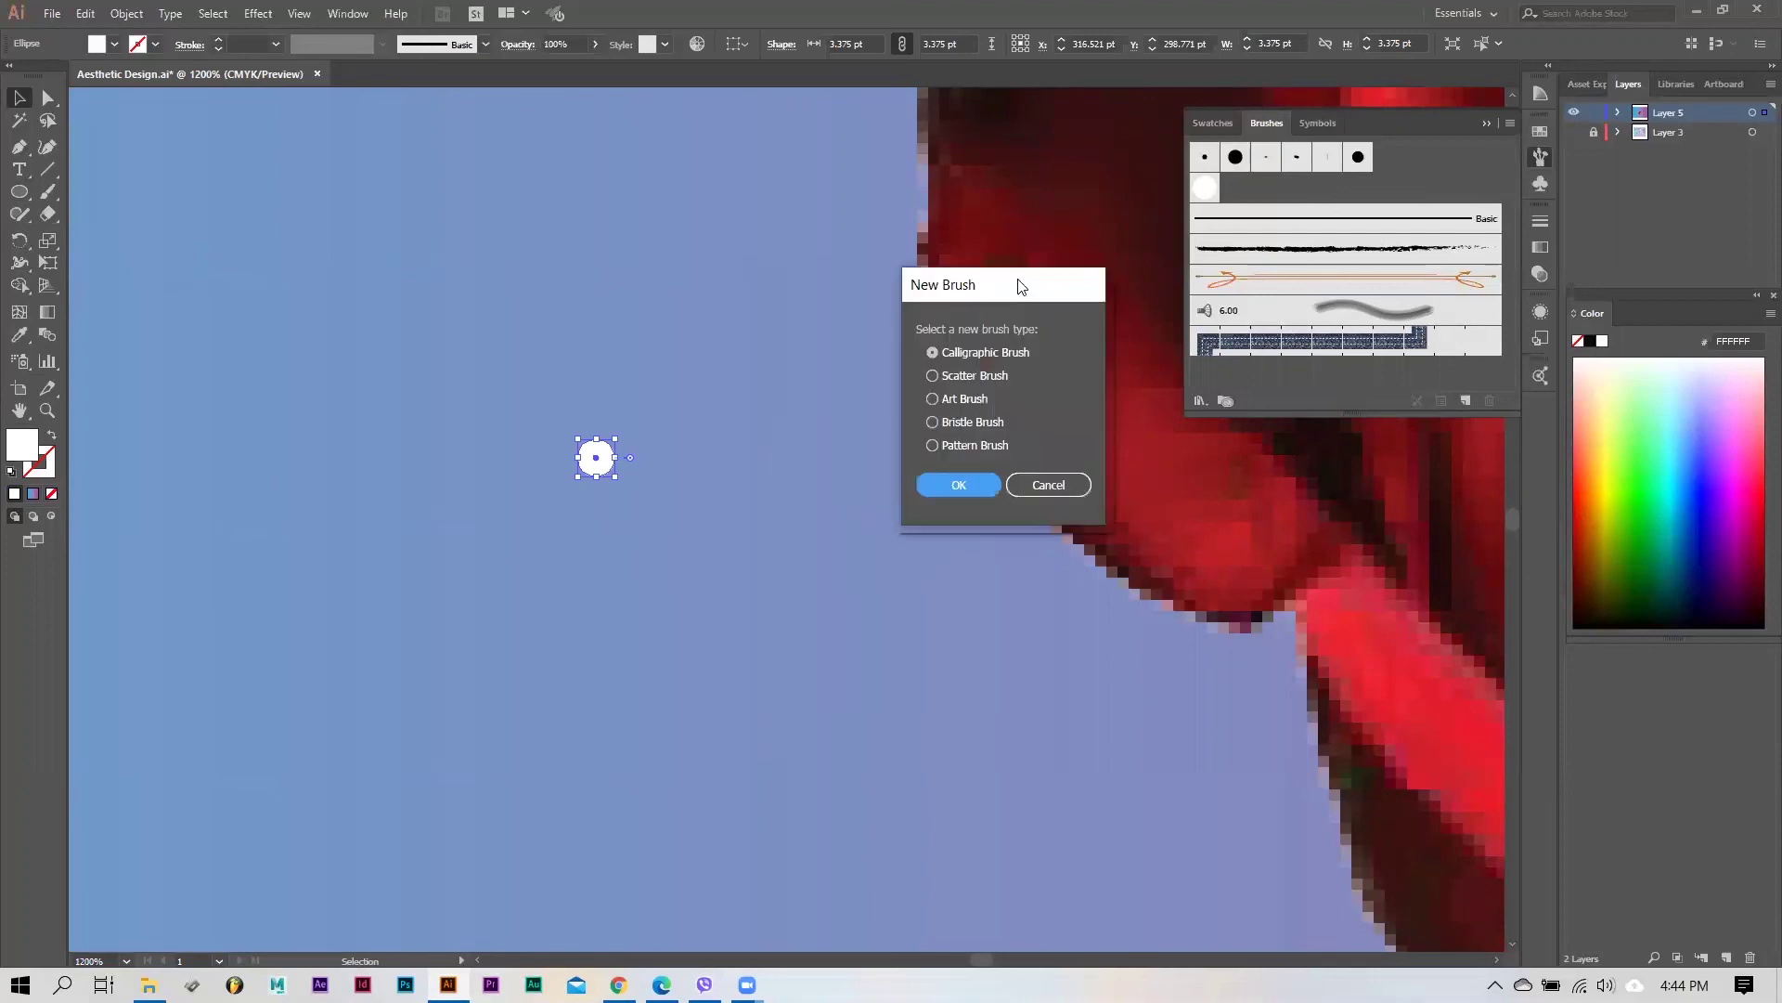
click(965, 376)
click(958, 484)
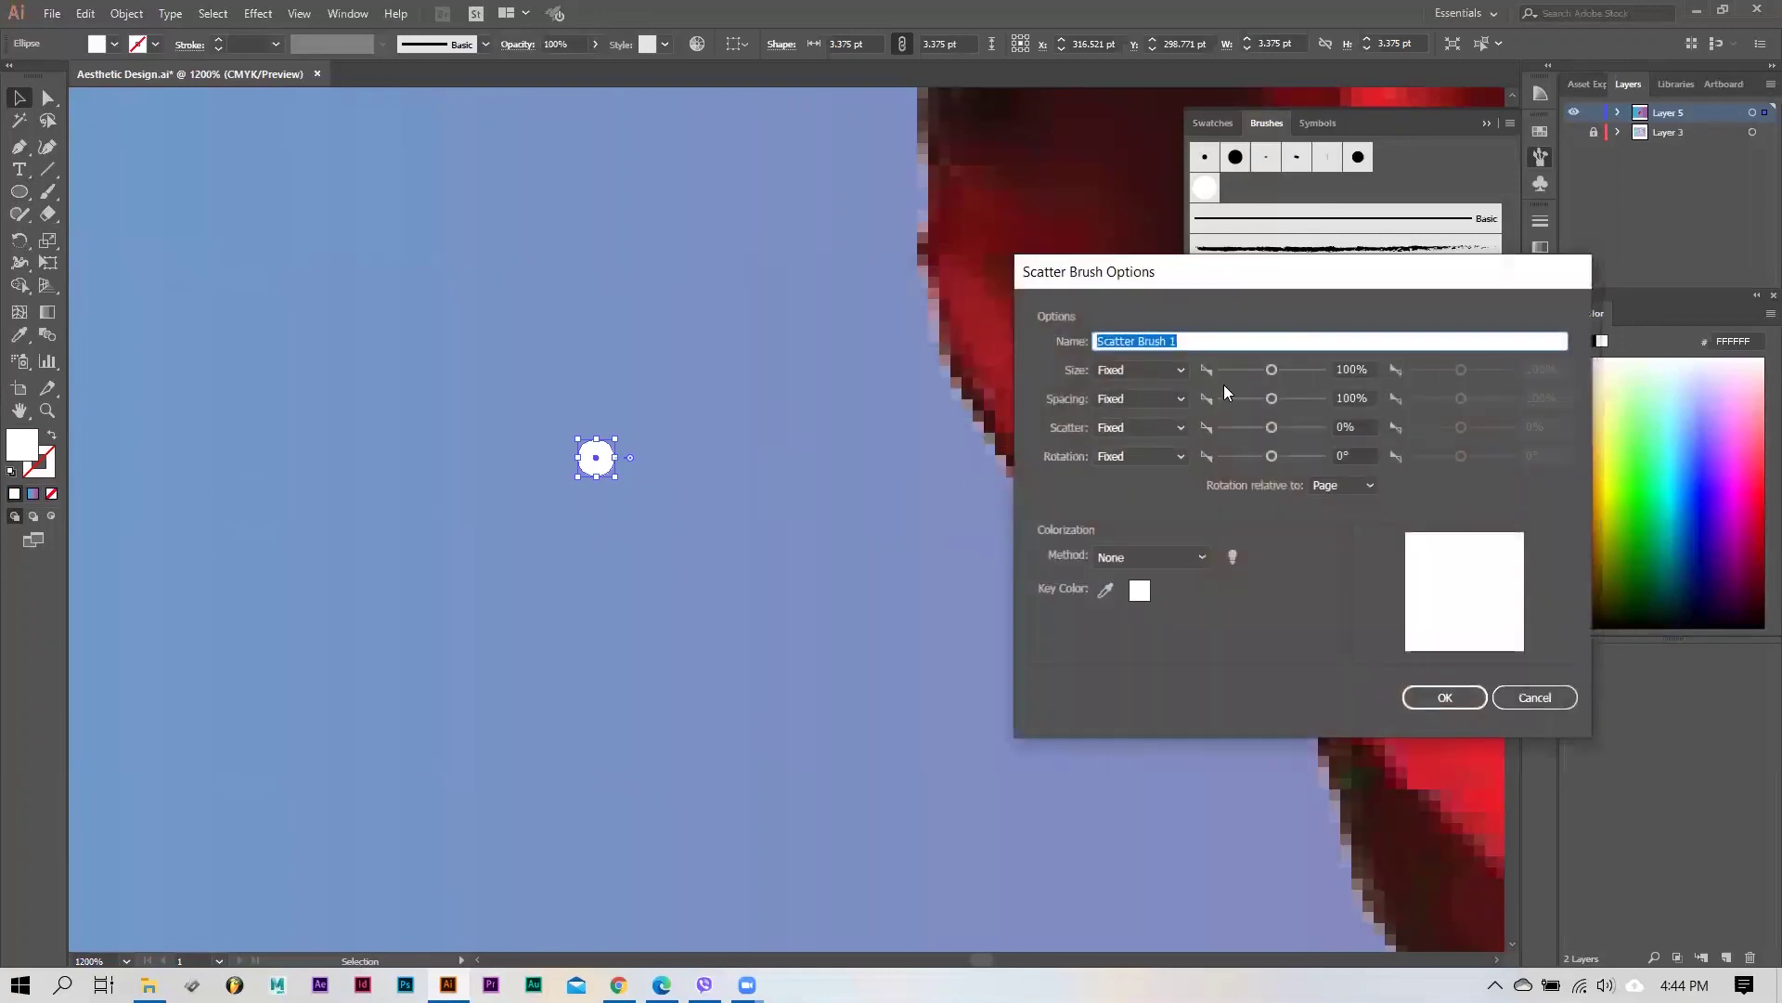
drag(1248, 276, 893, 239)
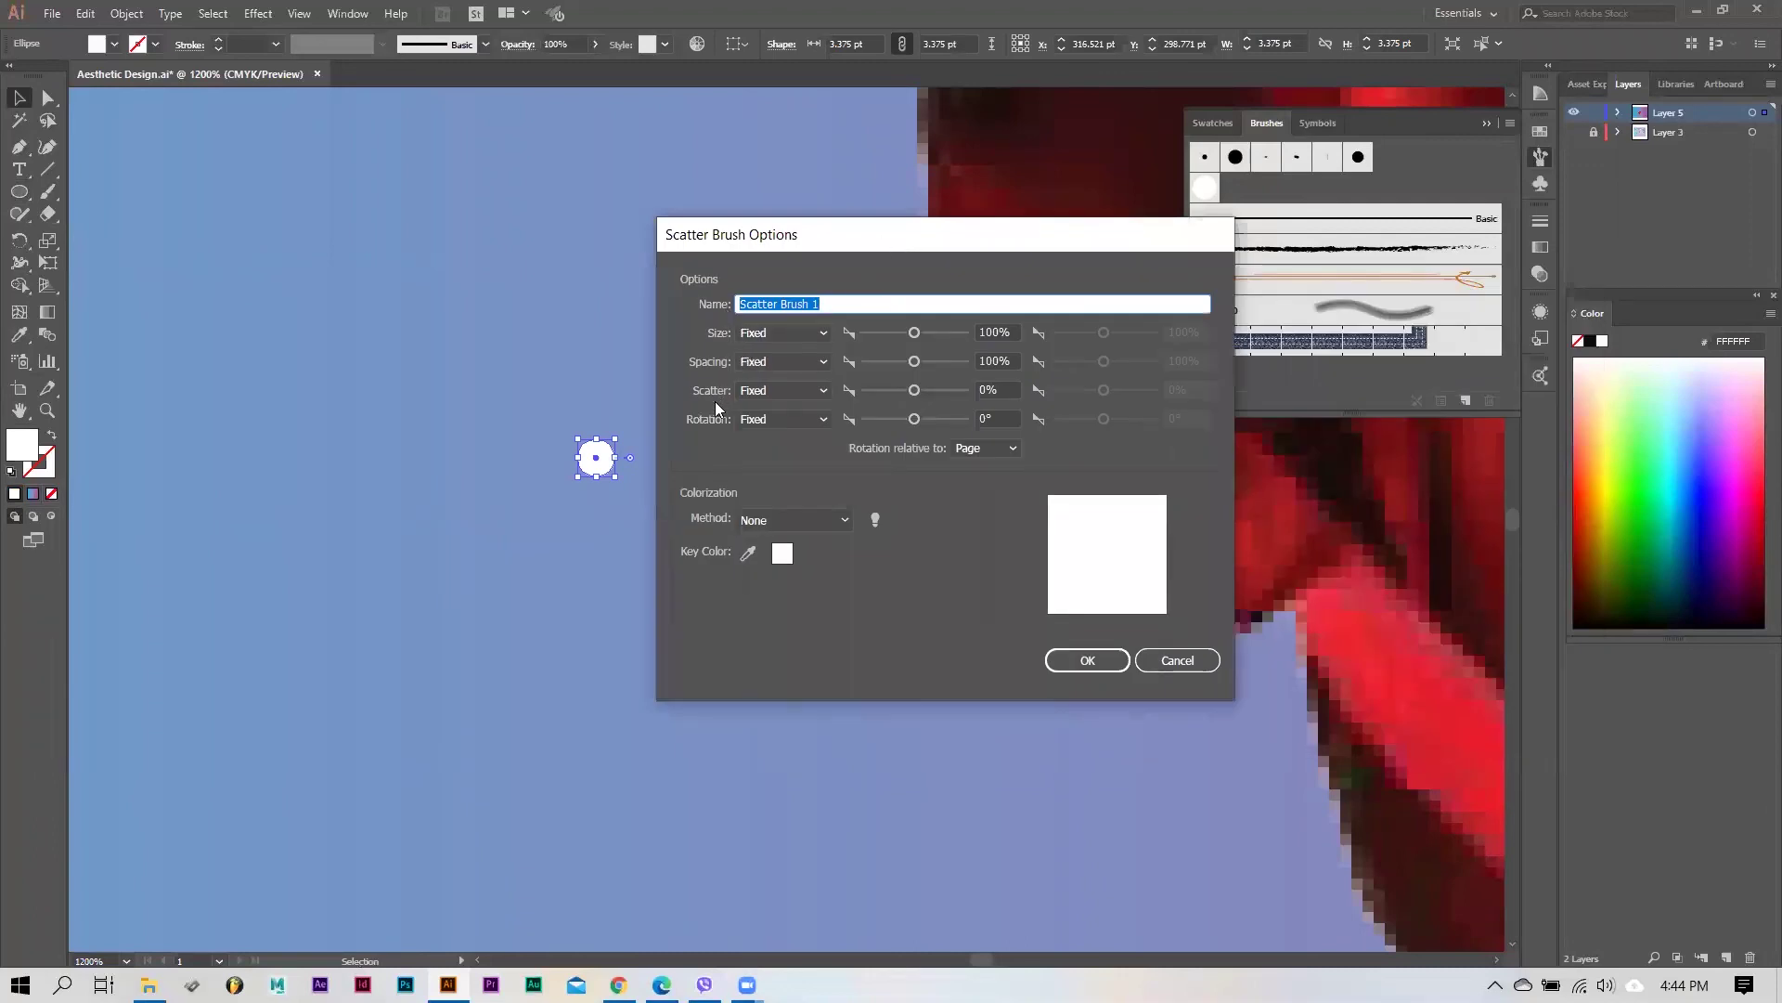
Step: Name the scatter brush Star and set its size to Random with a minimum of 27%
text(Star)
click(795, 330)
click(799, 369)
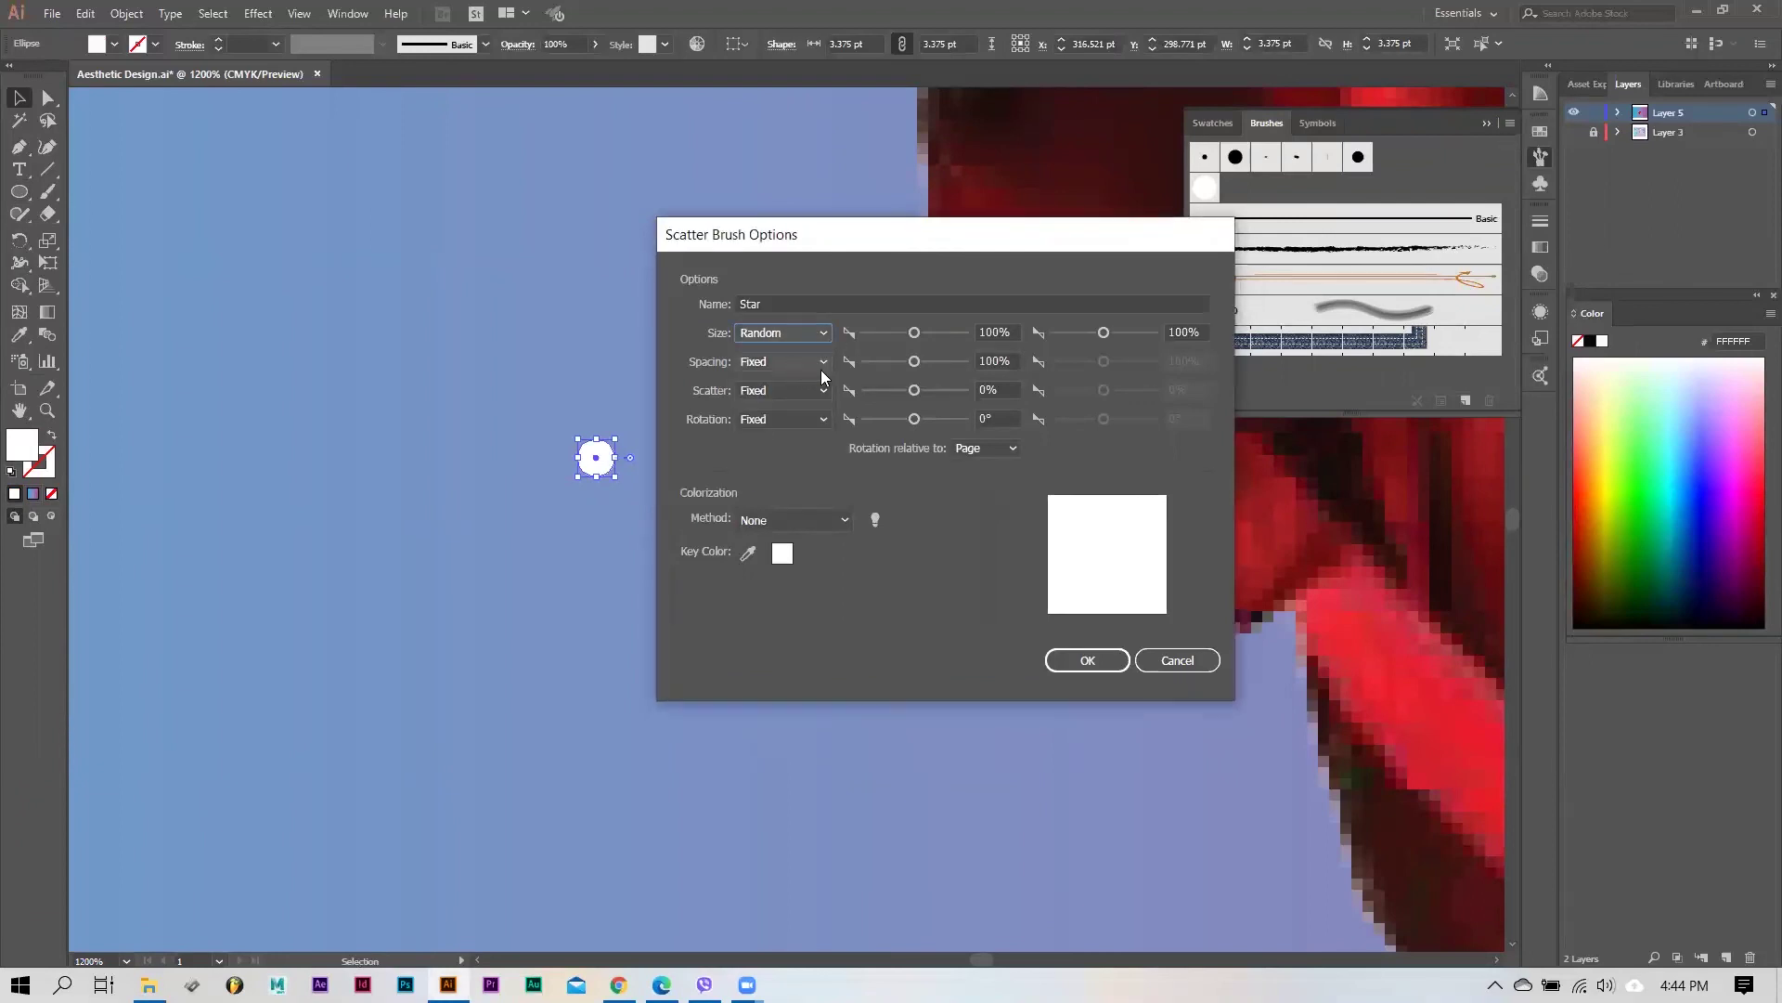
drag(914, 333, 874, 342)
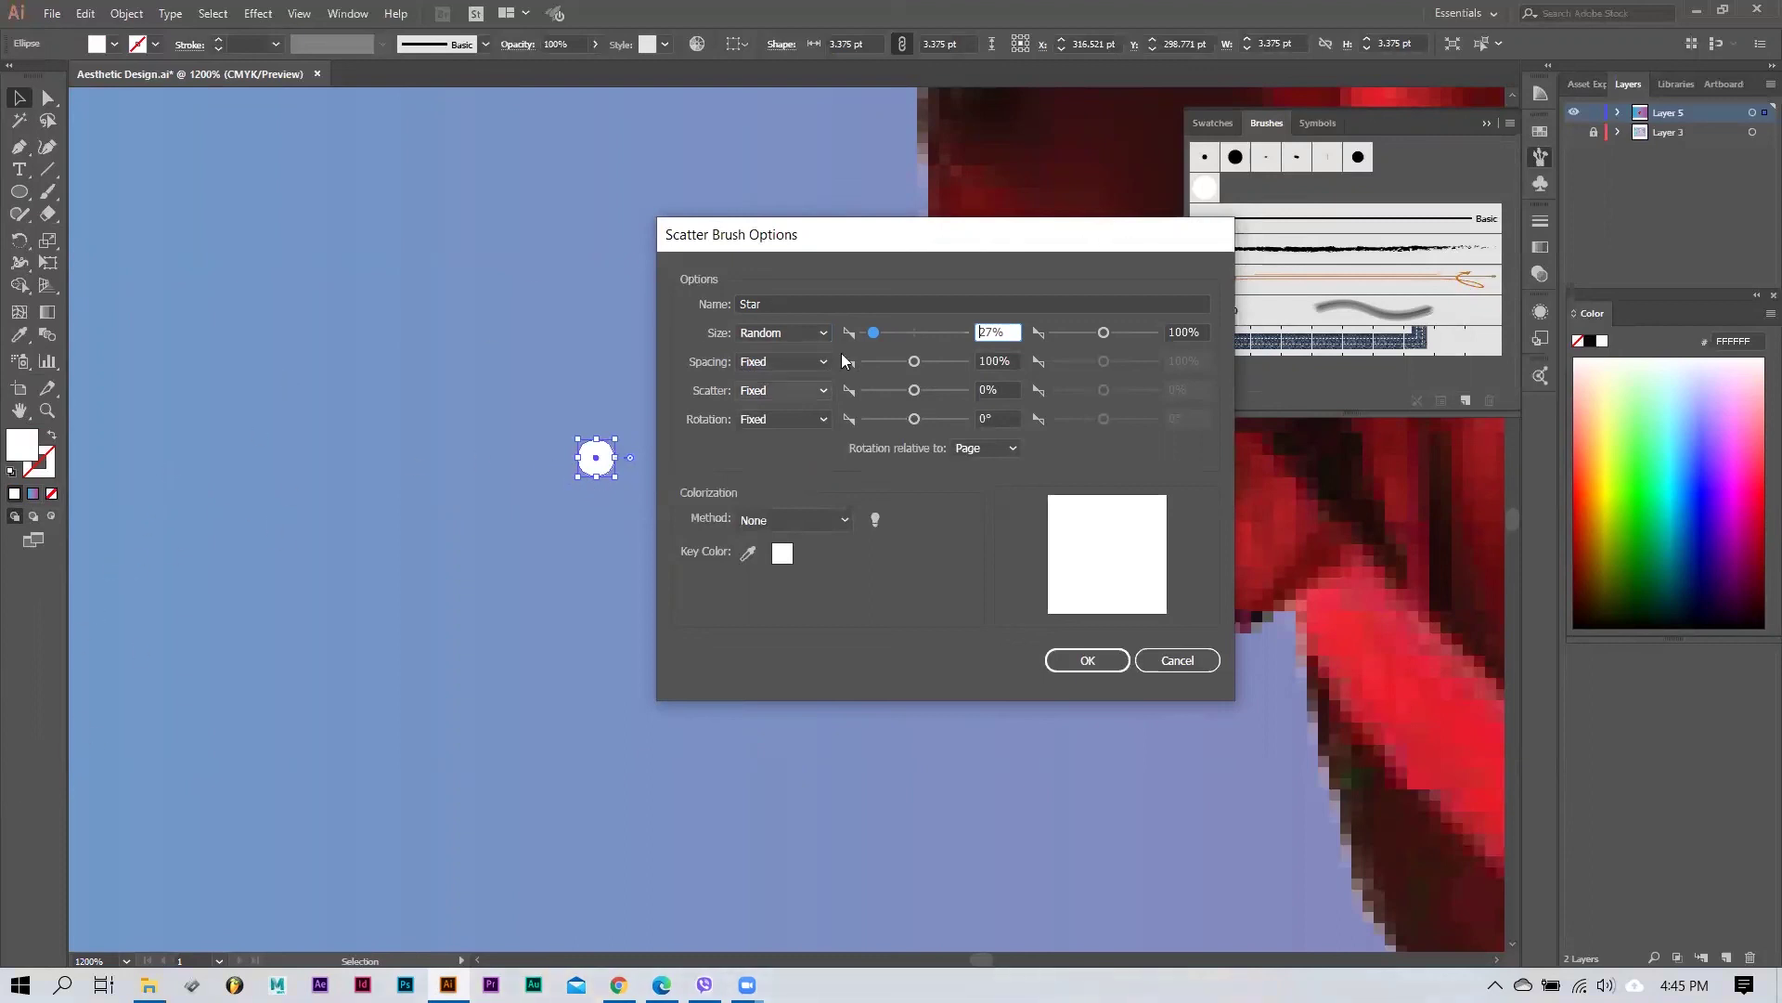
Step: Set the Star brush's spacing to Random, keep its scatter Fixed, and create the brush
click(790, 361)
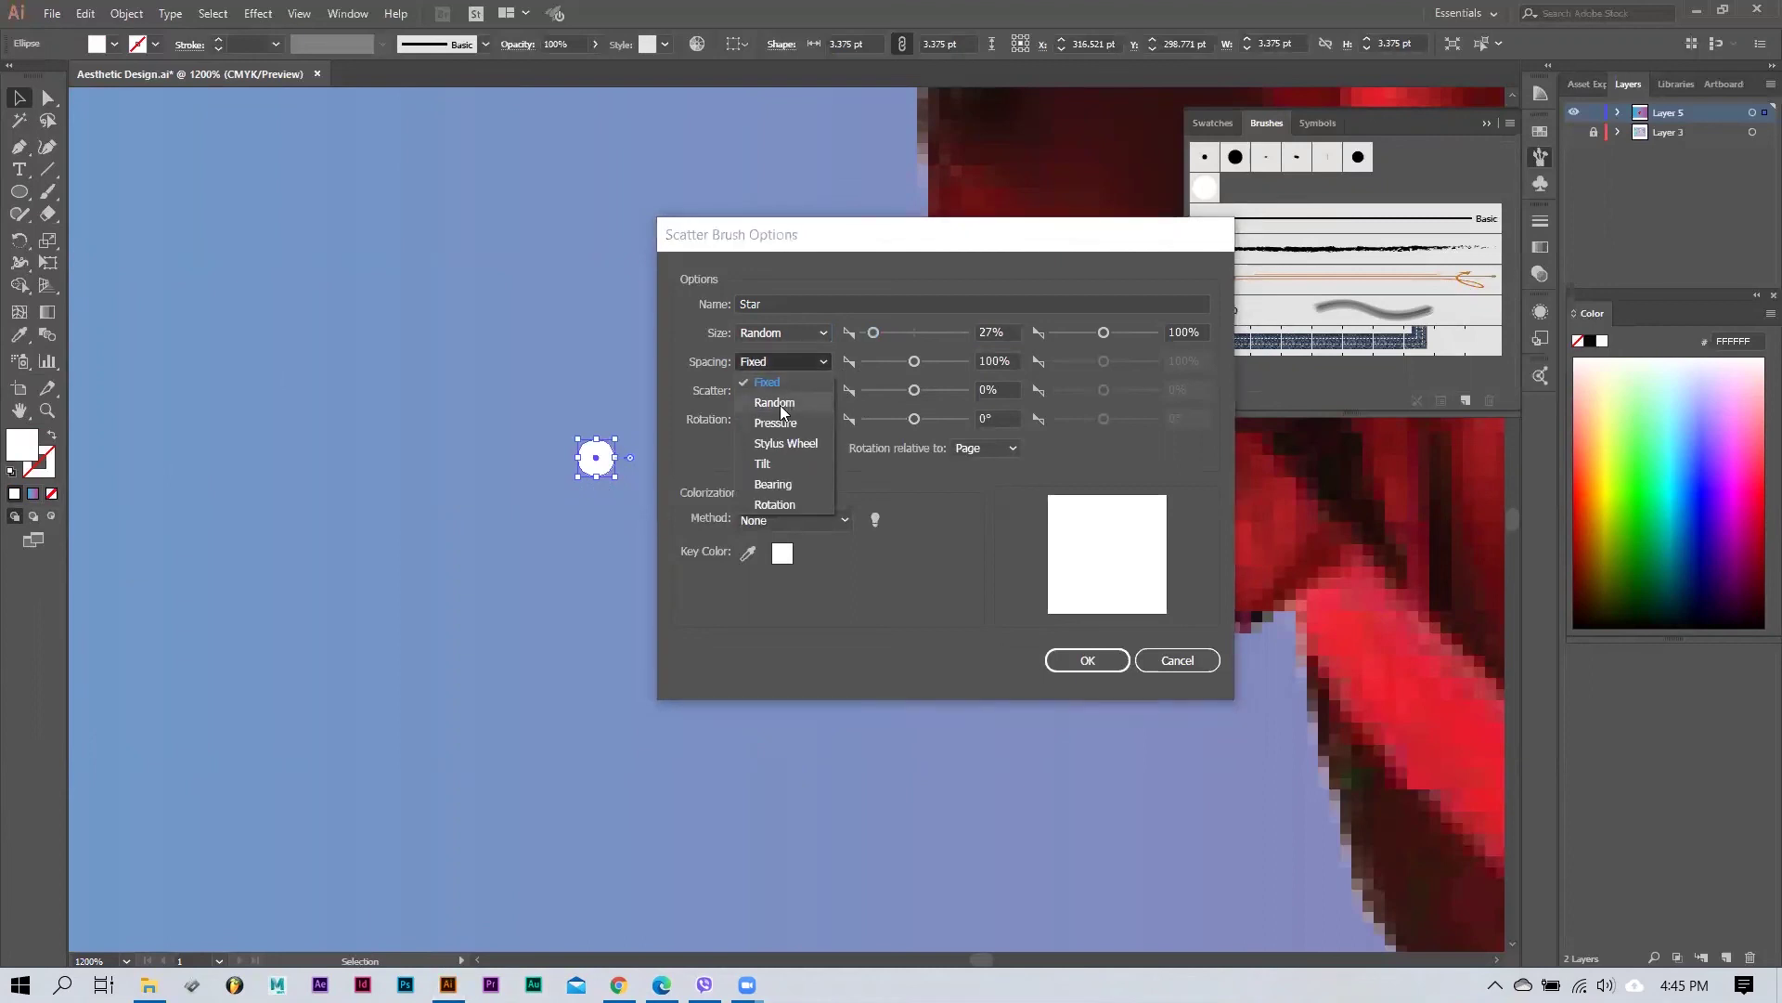
click(781, 405)
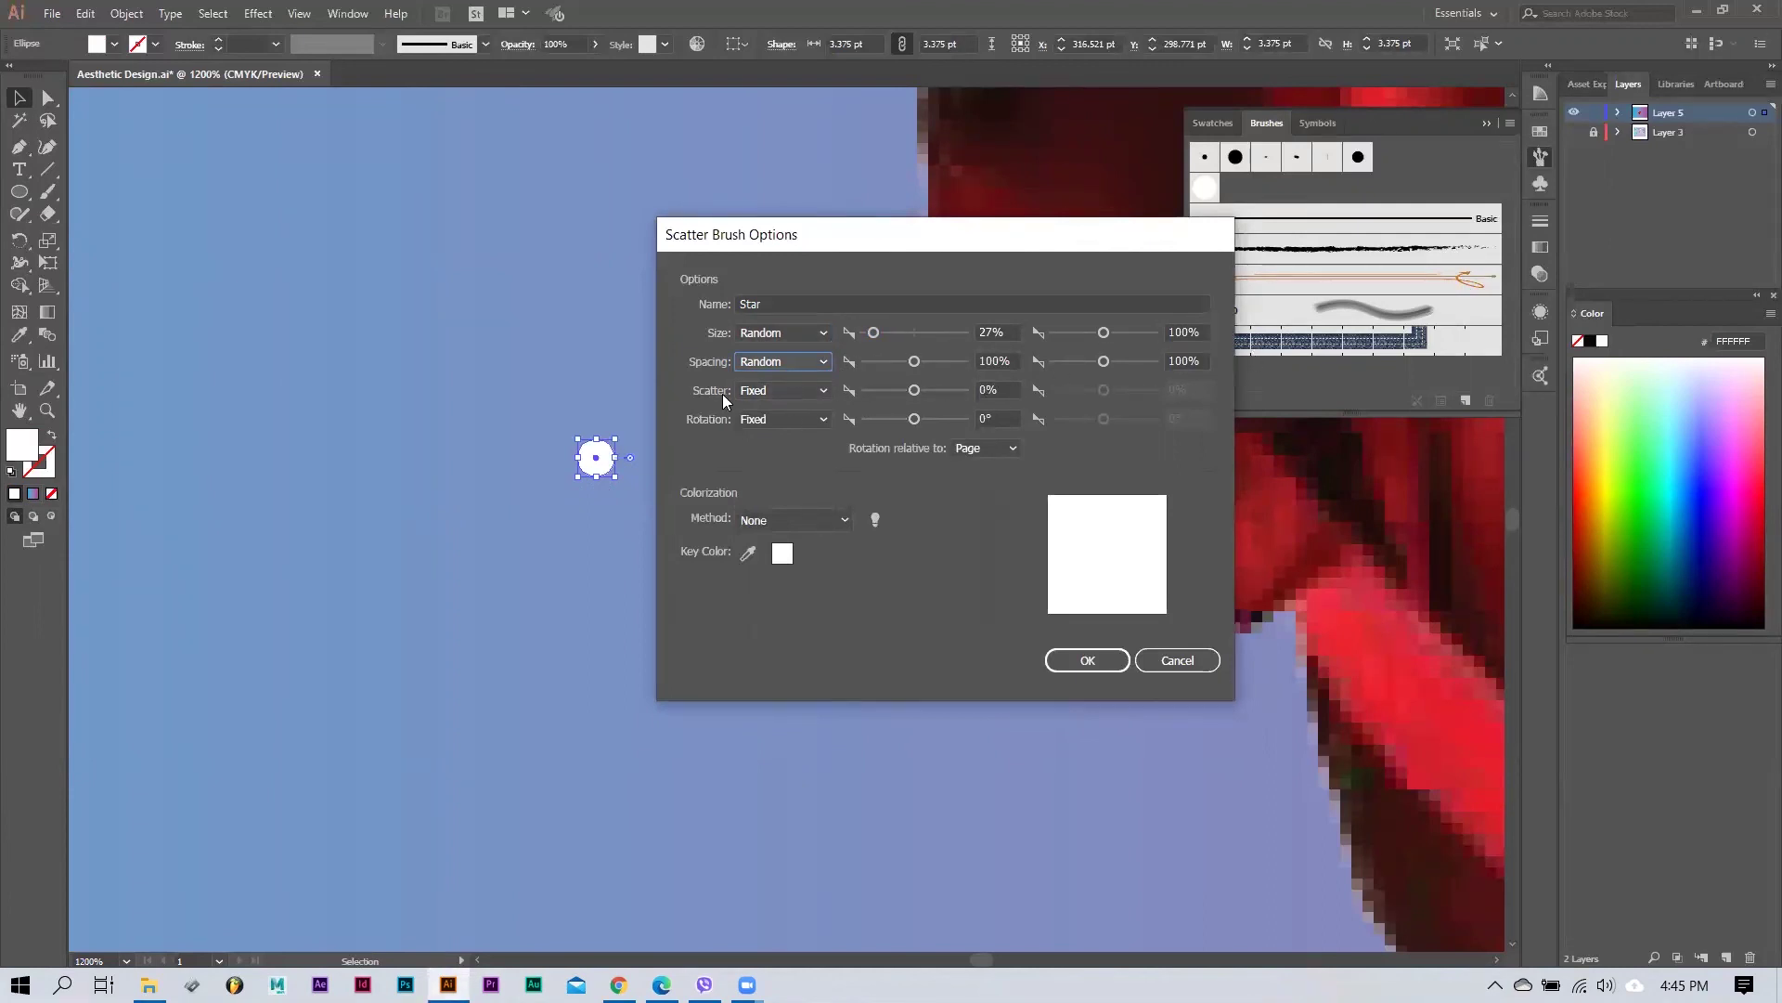
click(770, 391)
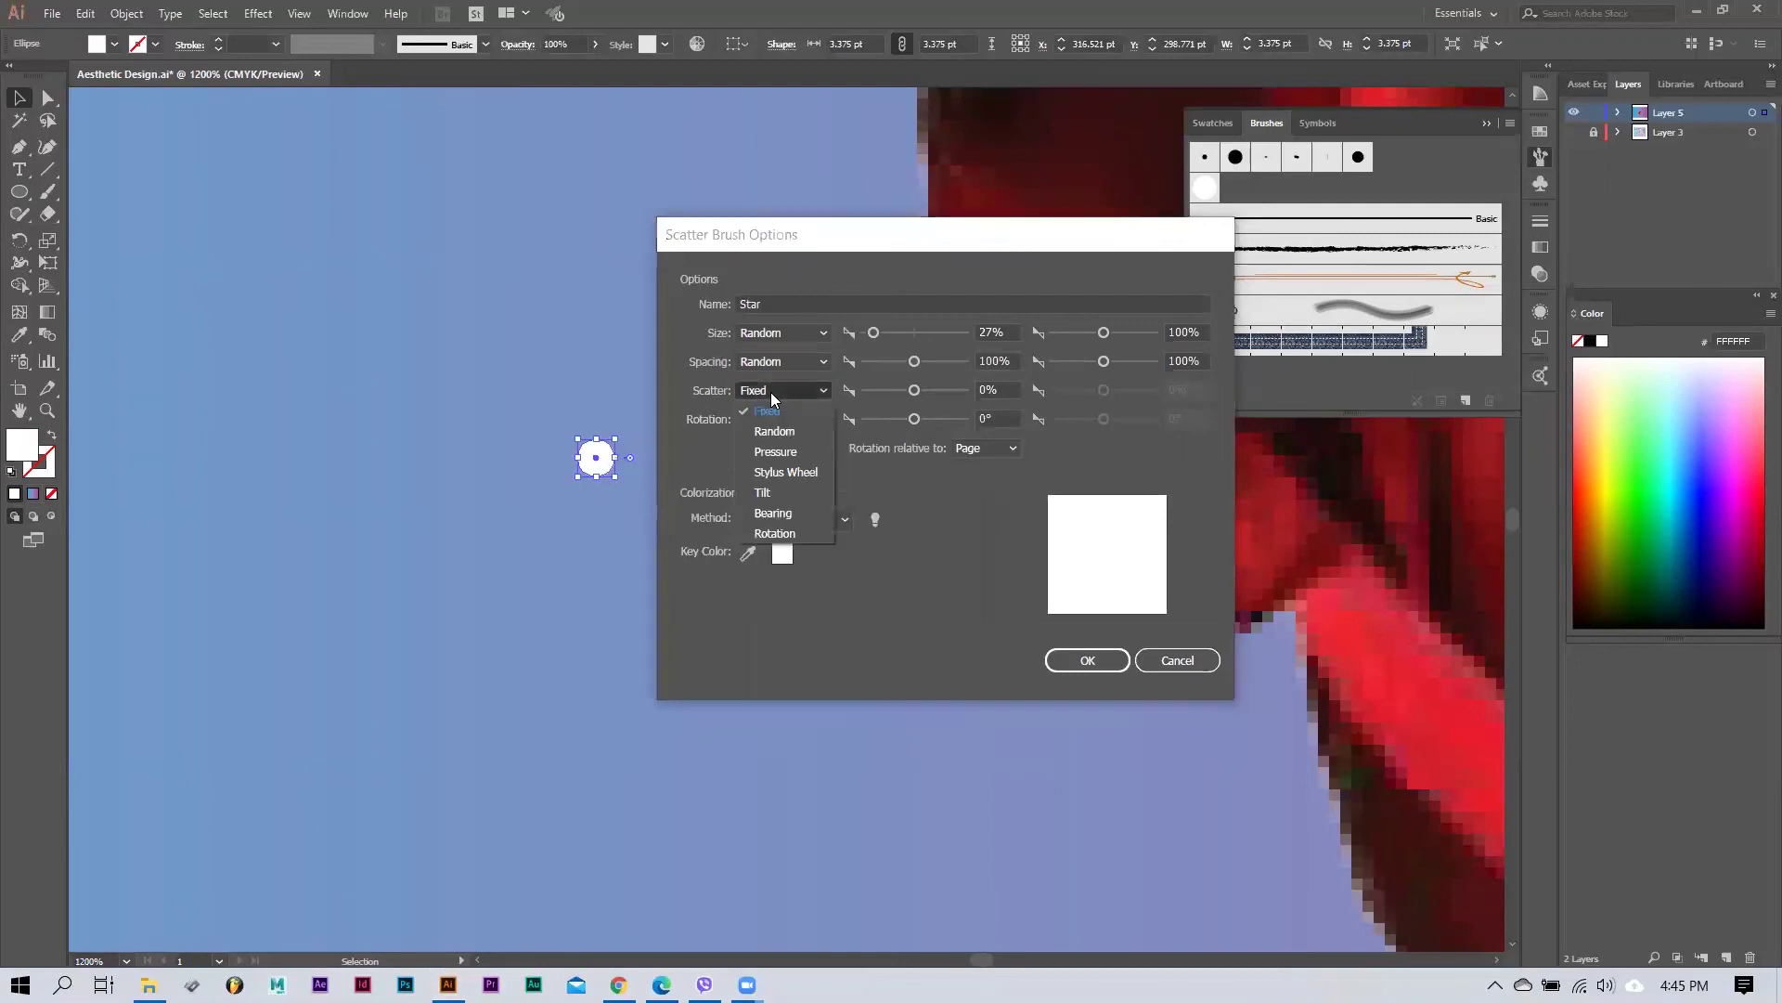
click(770, 392)
click(770, 392)
click(771, 392)
click(761, 394)
click(761, 395)
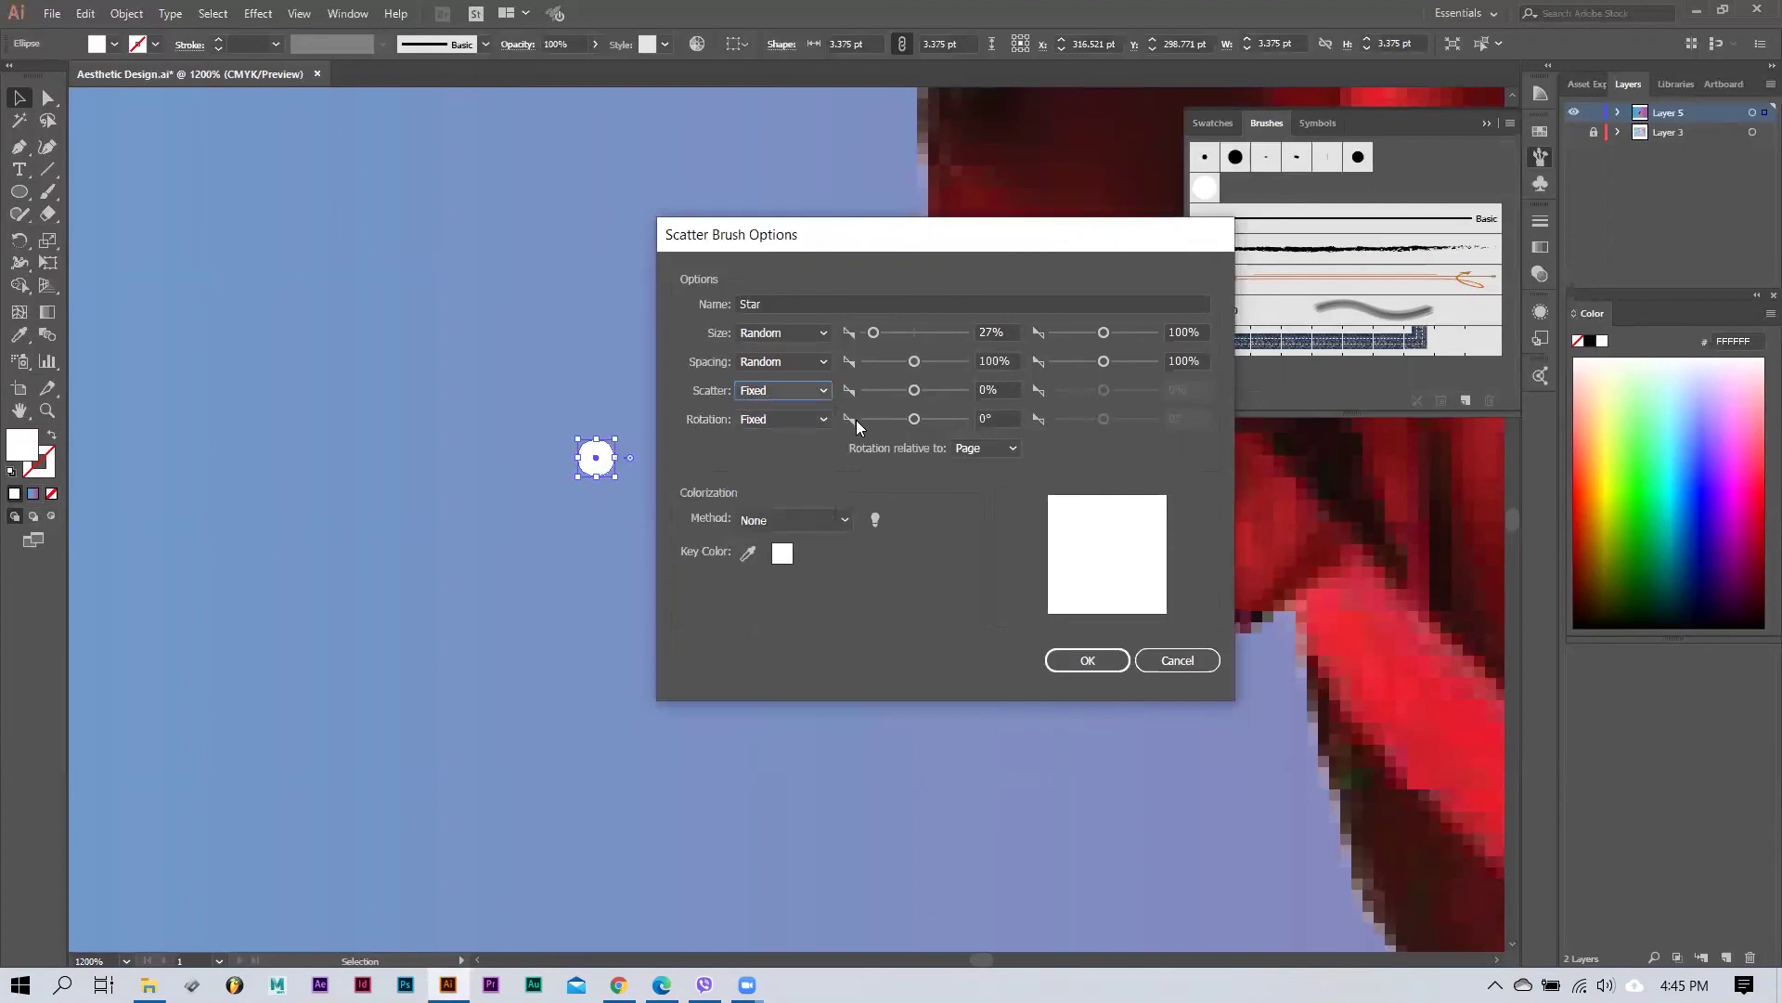
click(1088, 661)
Step: Paint a long looping trial stroke with the Star brush across the background and the rose
click(1235, 191)
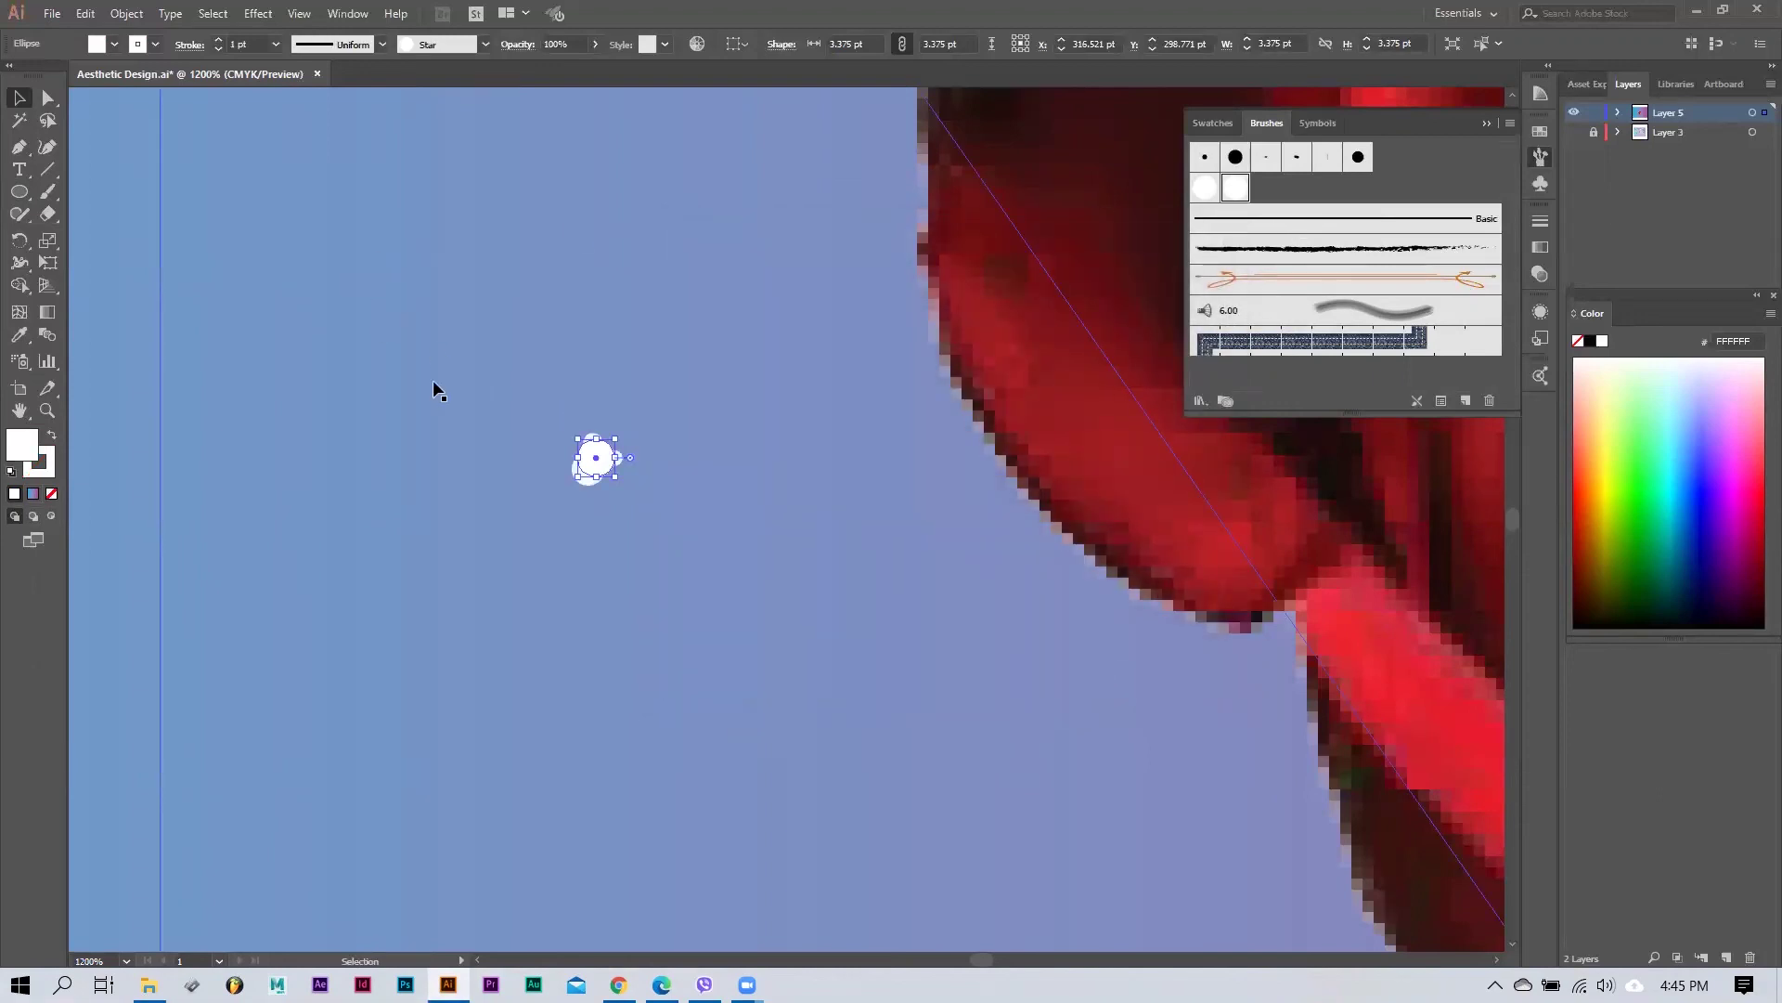
key(b)
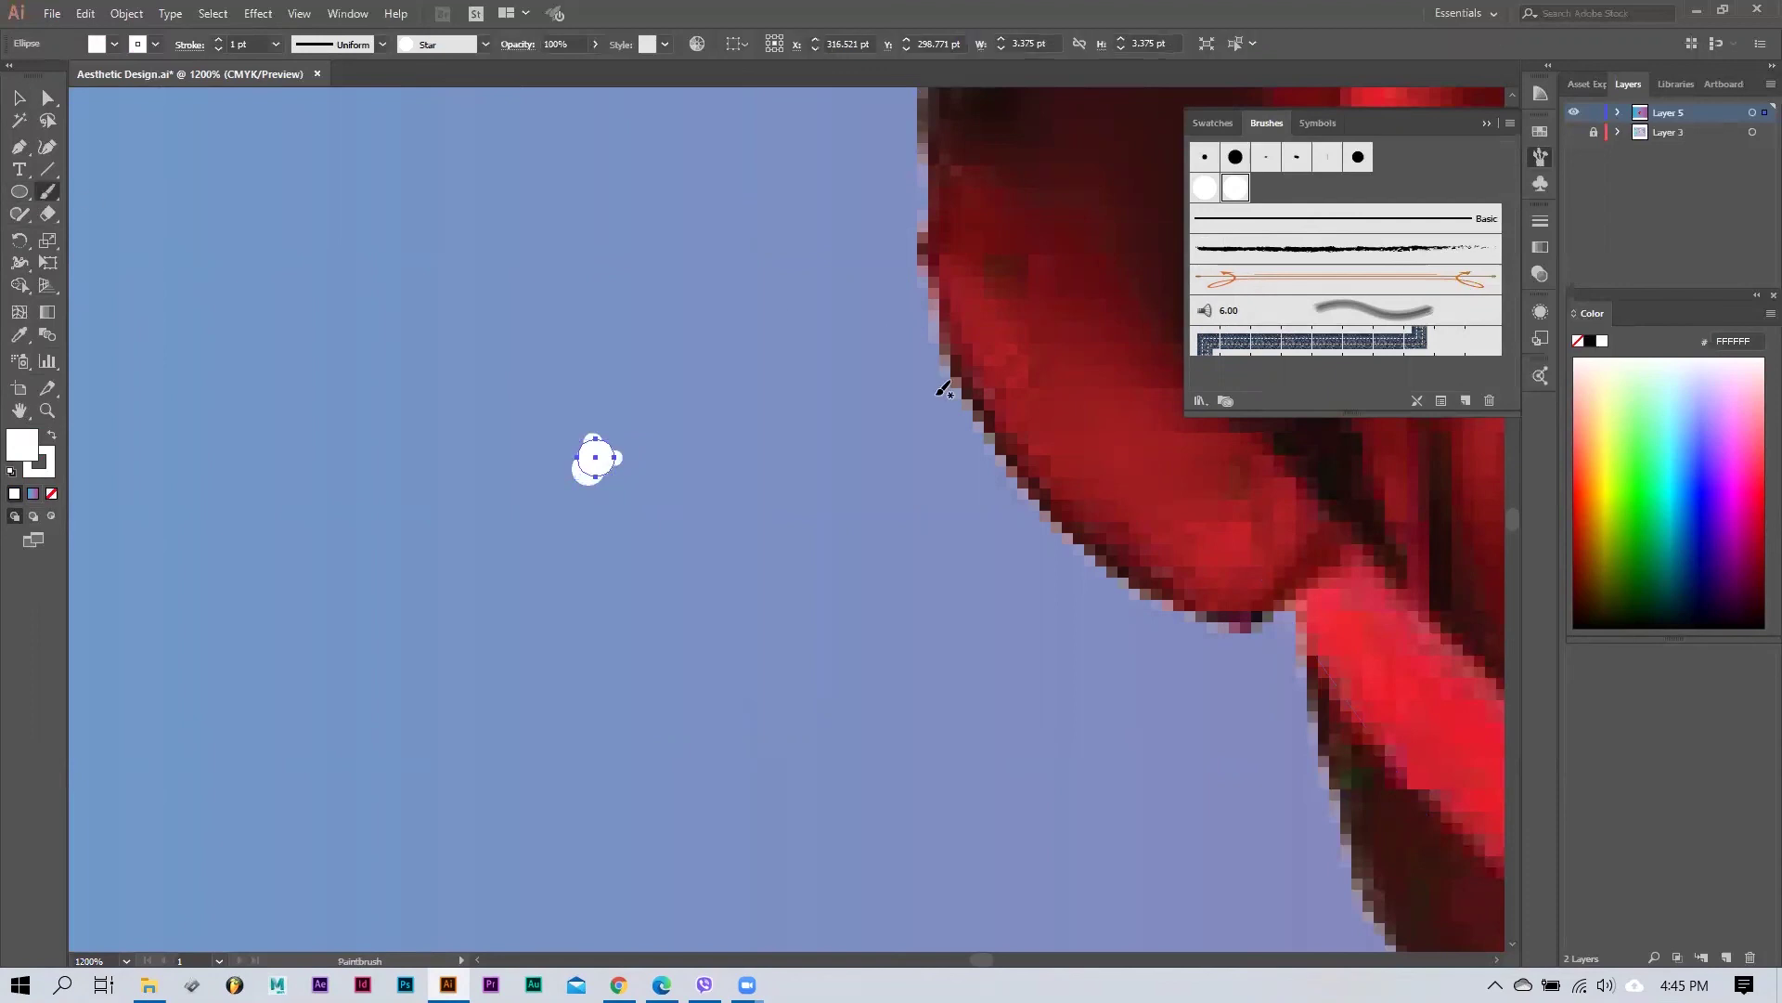
scroll(778, 415, down, 4)
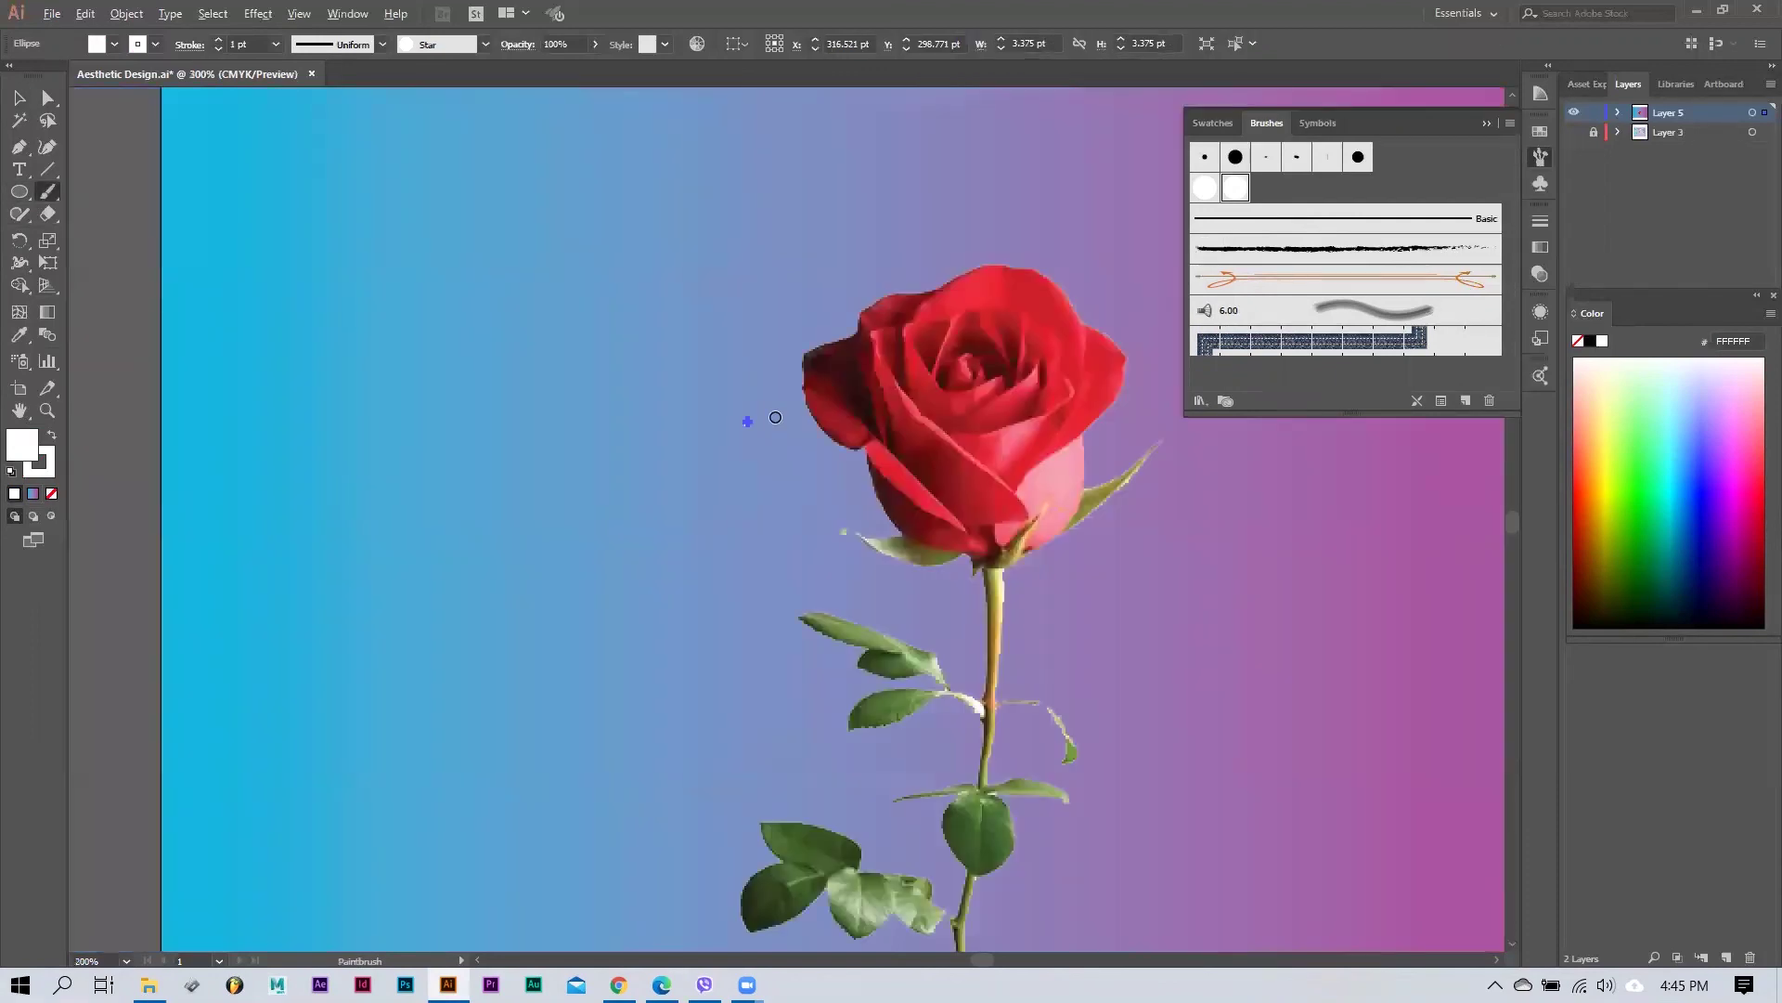
scroll(775, 417, down, 1)
mouse_move(440, 231)
mouse_down()
mouse_move(1048, 311)
mouse_move(533, 371)
mouse_move(1372, 512)
mouse_move(605, 523)
mouse_move(1334, 299)
mouse_move(577, 247)
mouse_move(599, 240)
mouse_up()
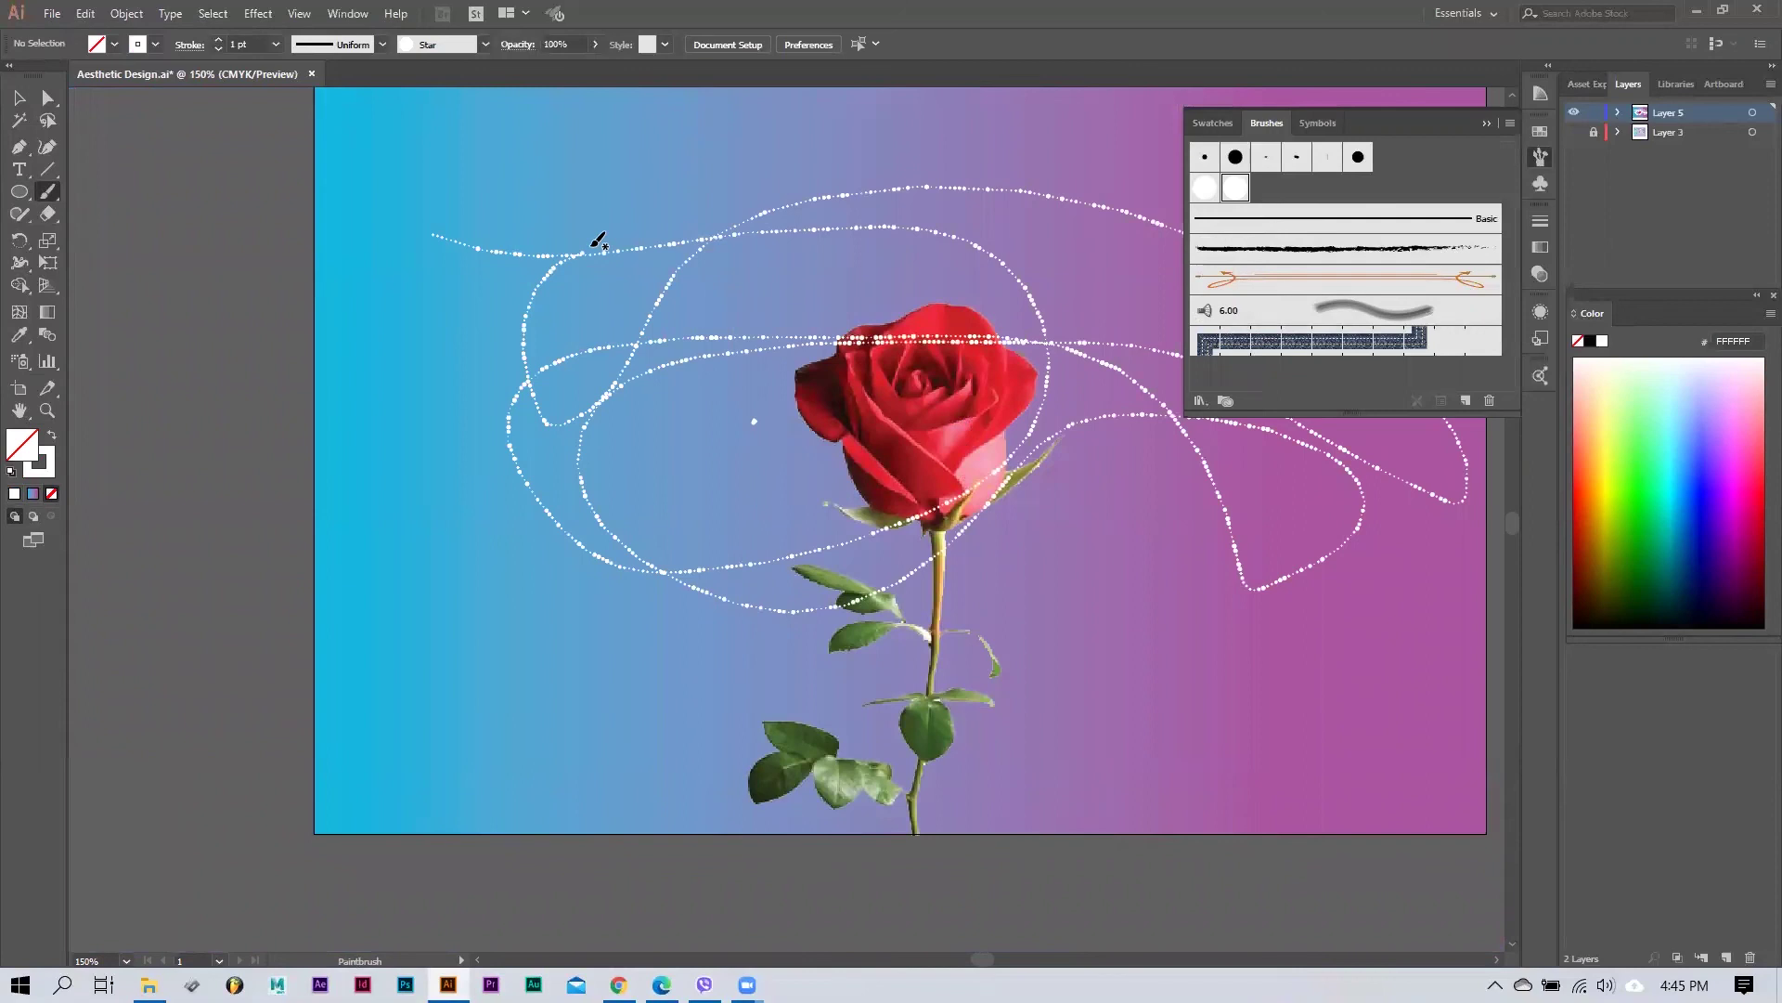
Step: Set the Star brush's scatter to Random from 74% to 185% and apply the change to the existing strokes
double_click(1234, 190)
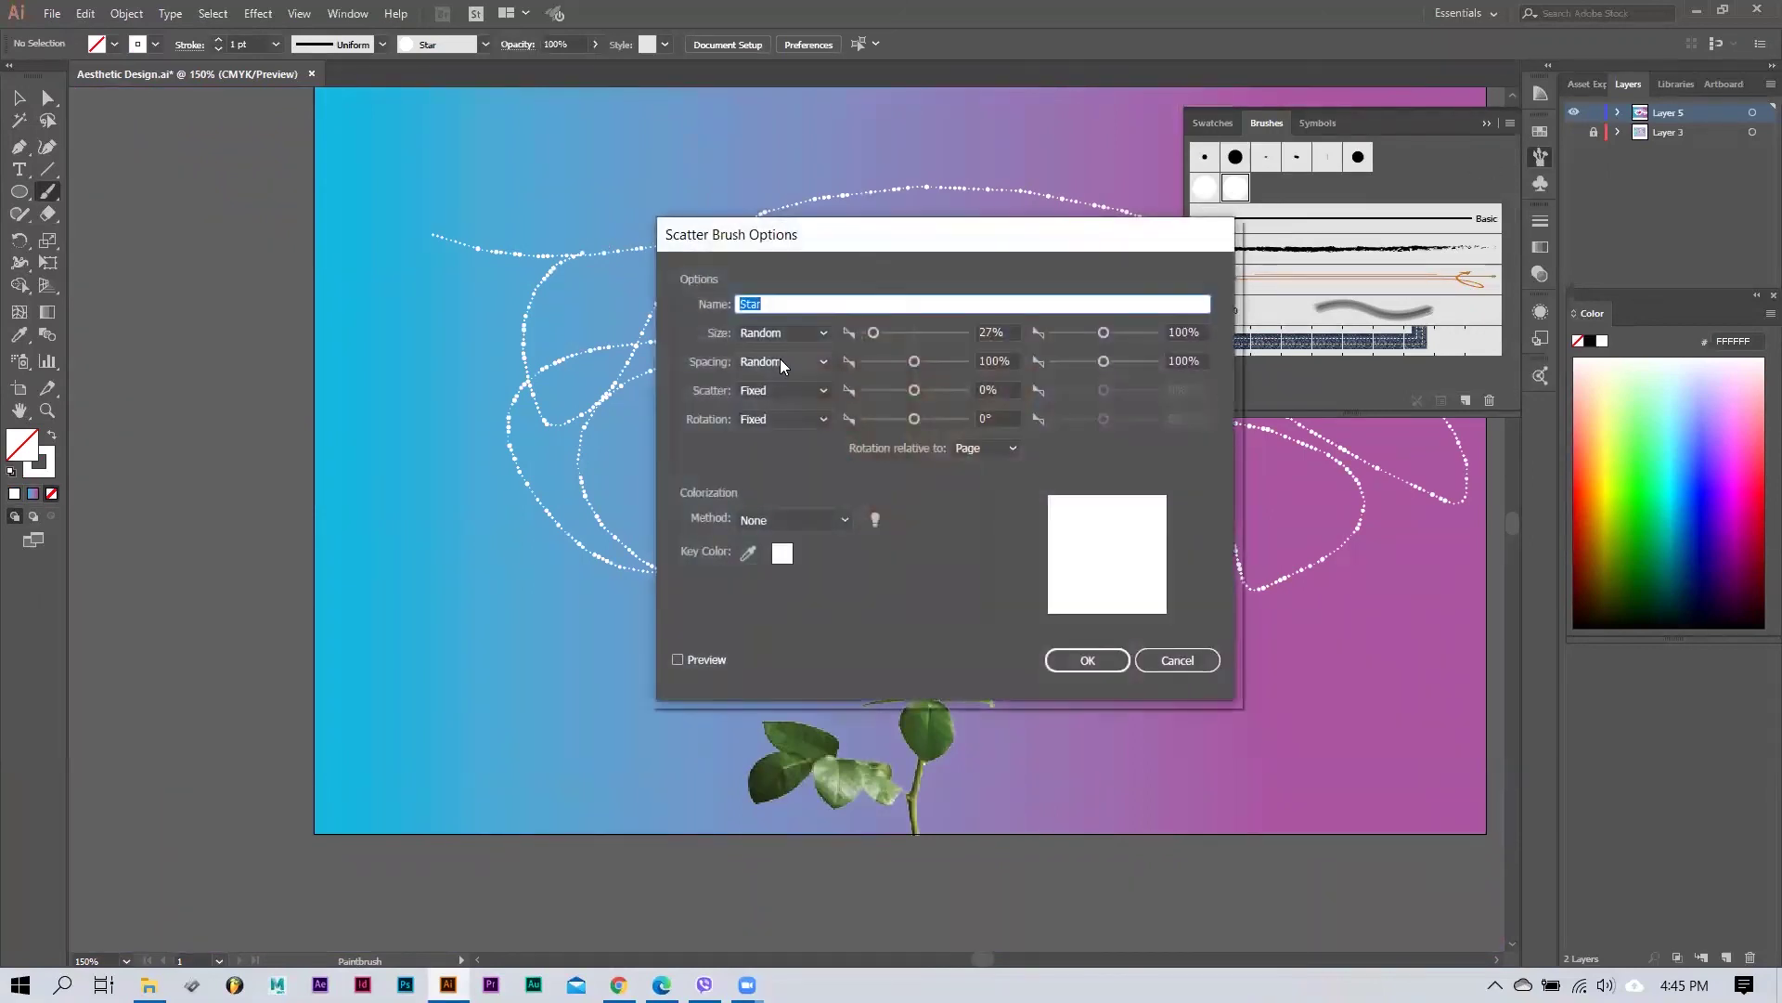
click(774, 391)
click(776, 432)
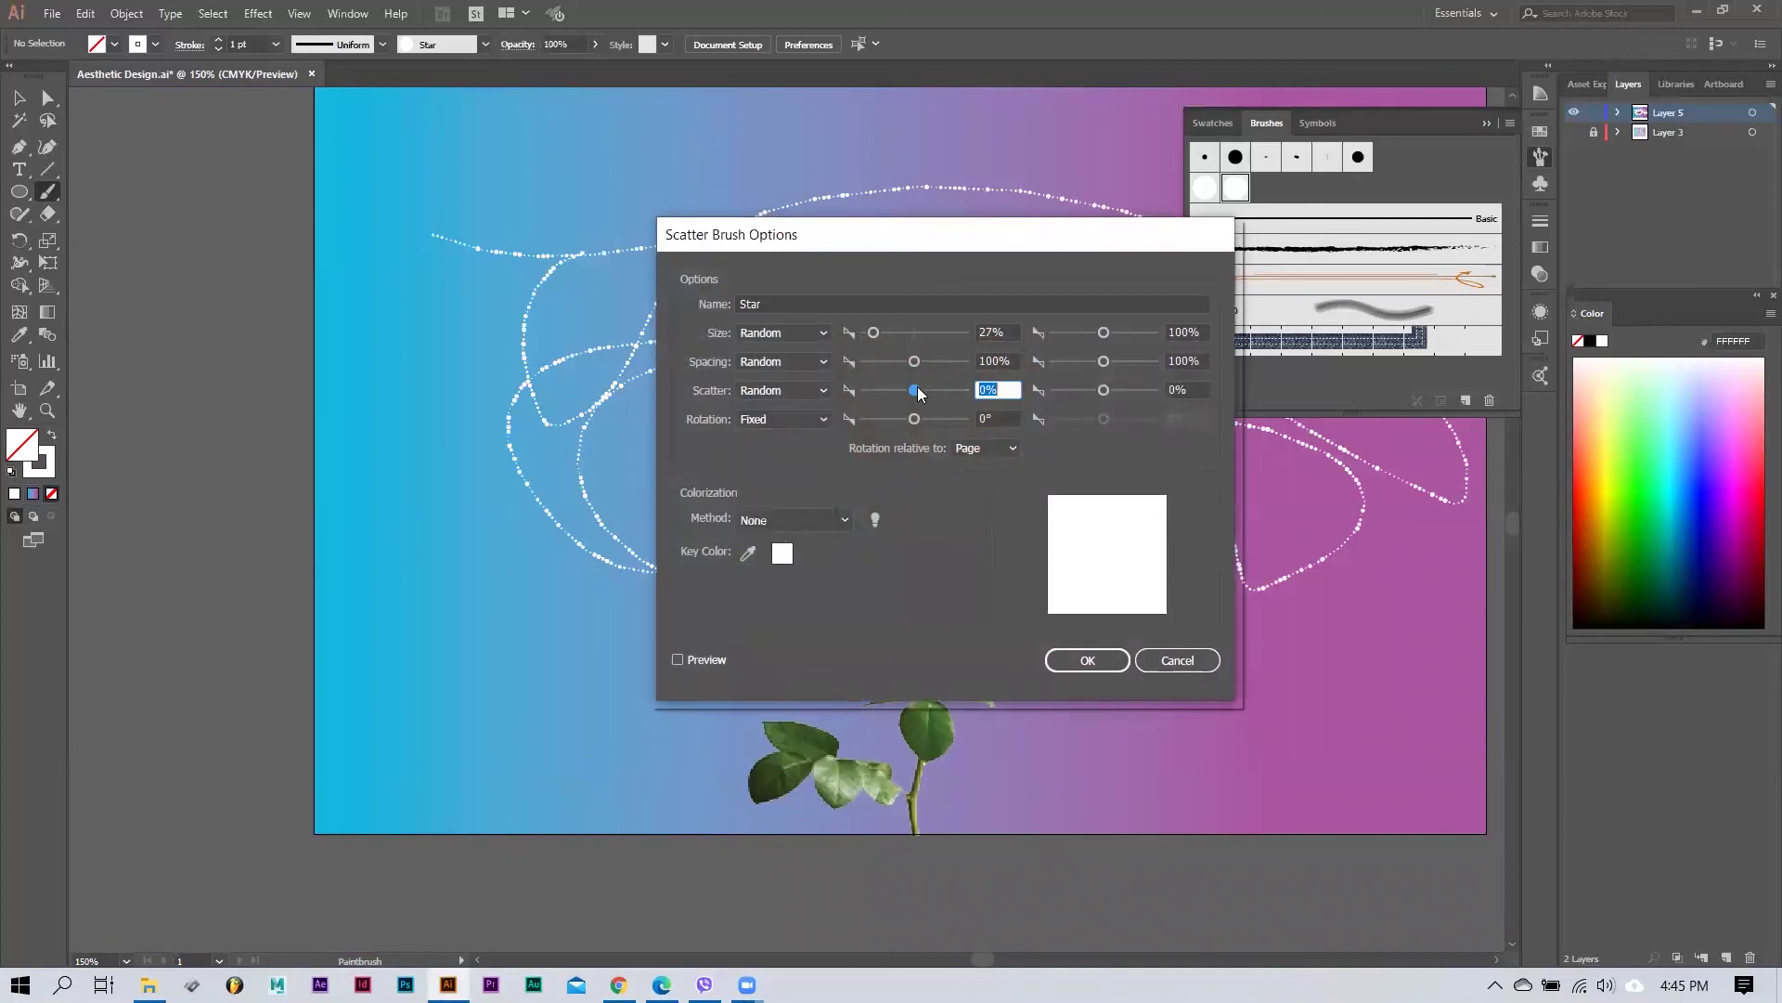
drag(917, 387, 919, 389)
drag(1105, 390, 1114, 391)
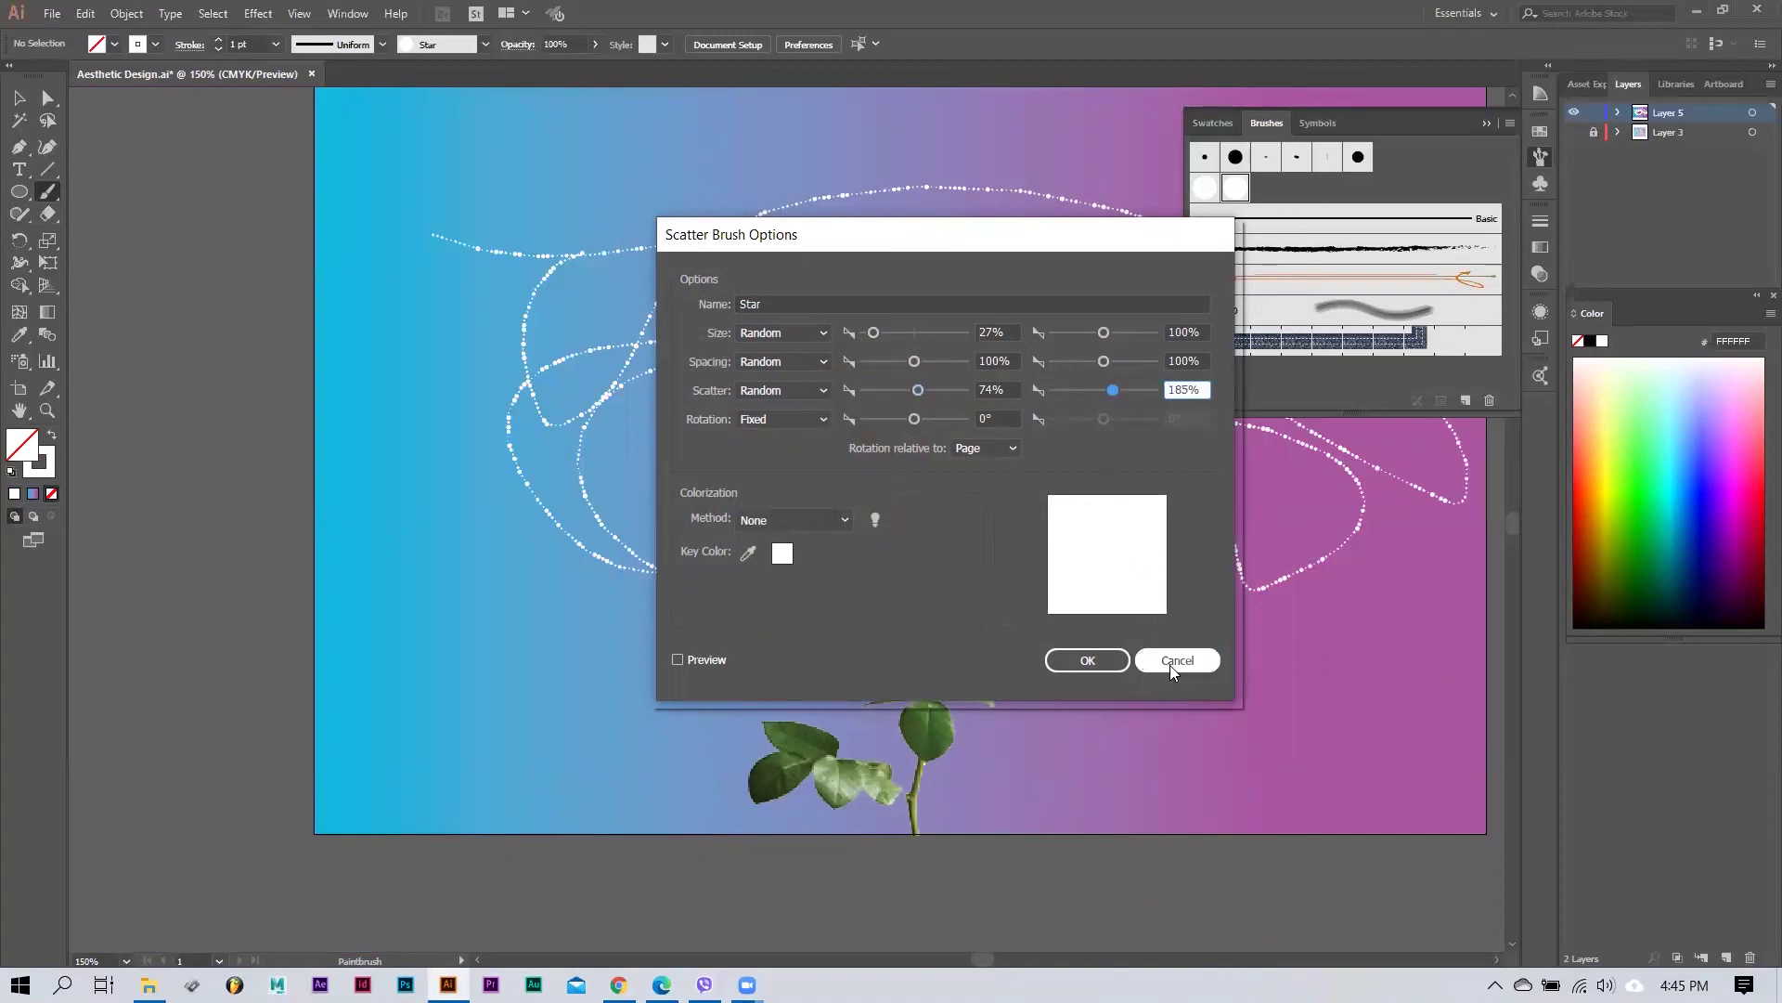
click(1104, 665)
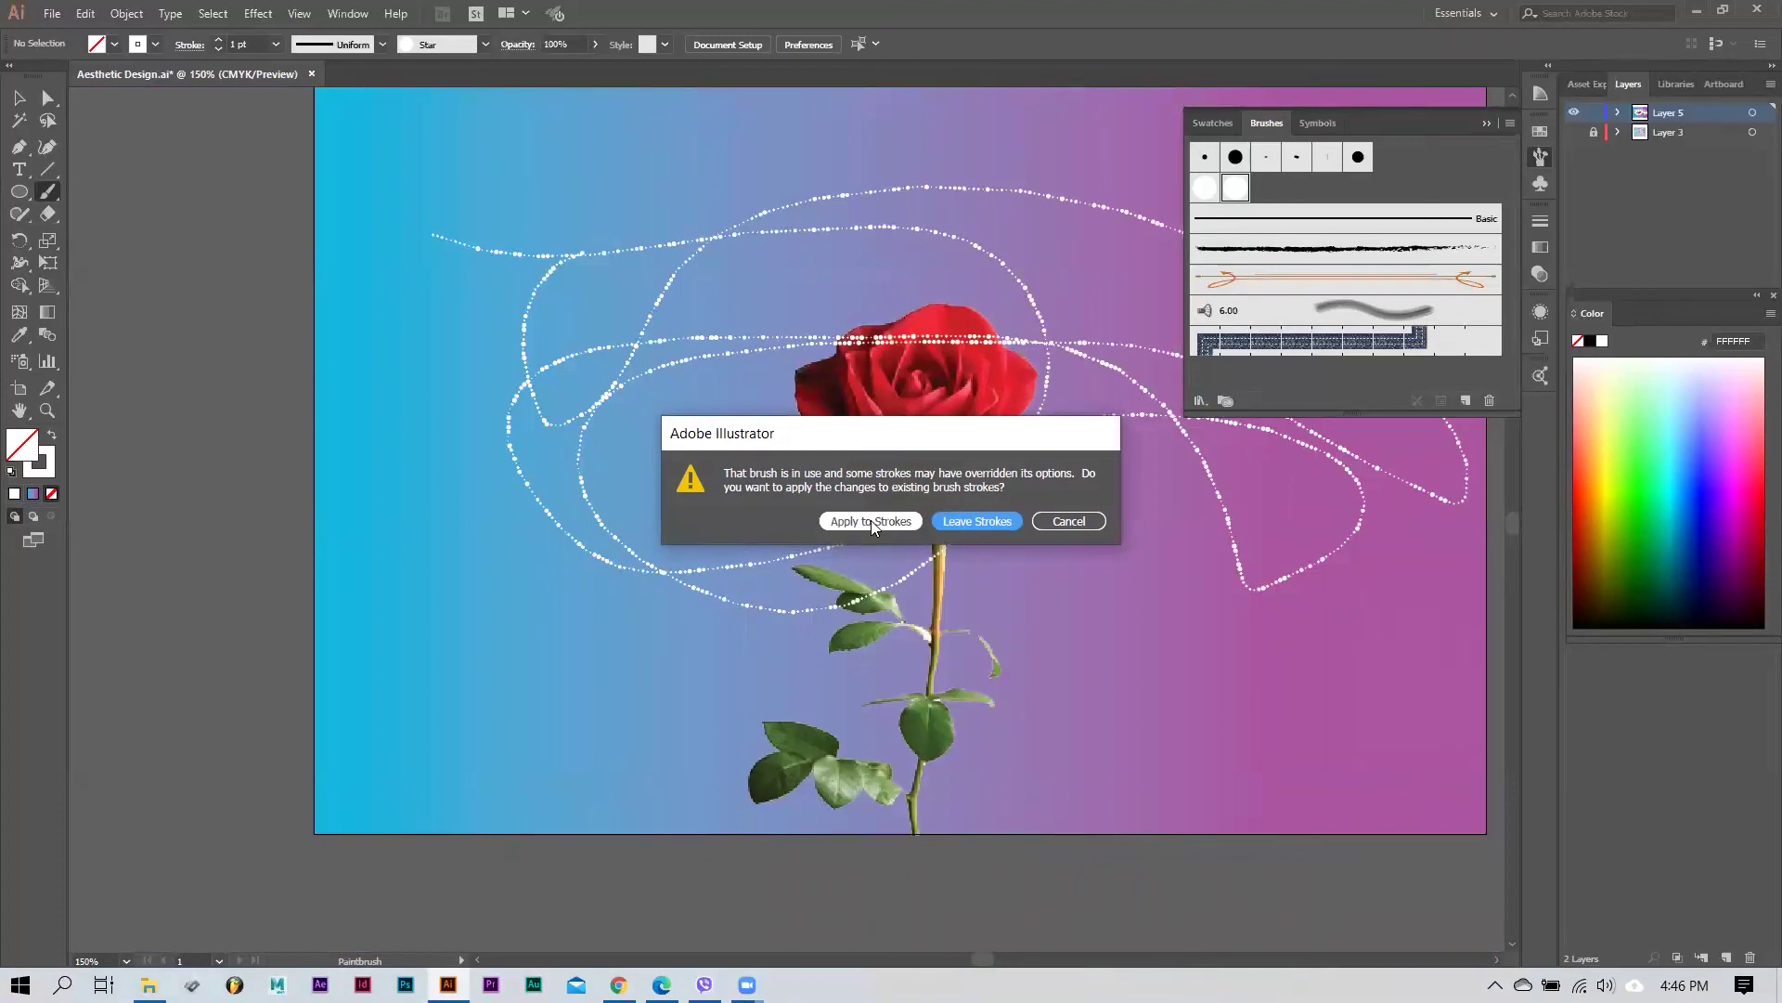
click(871, 520)
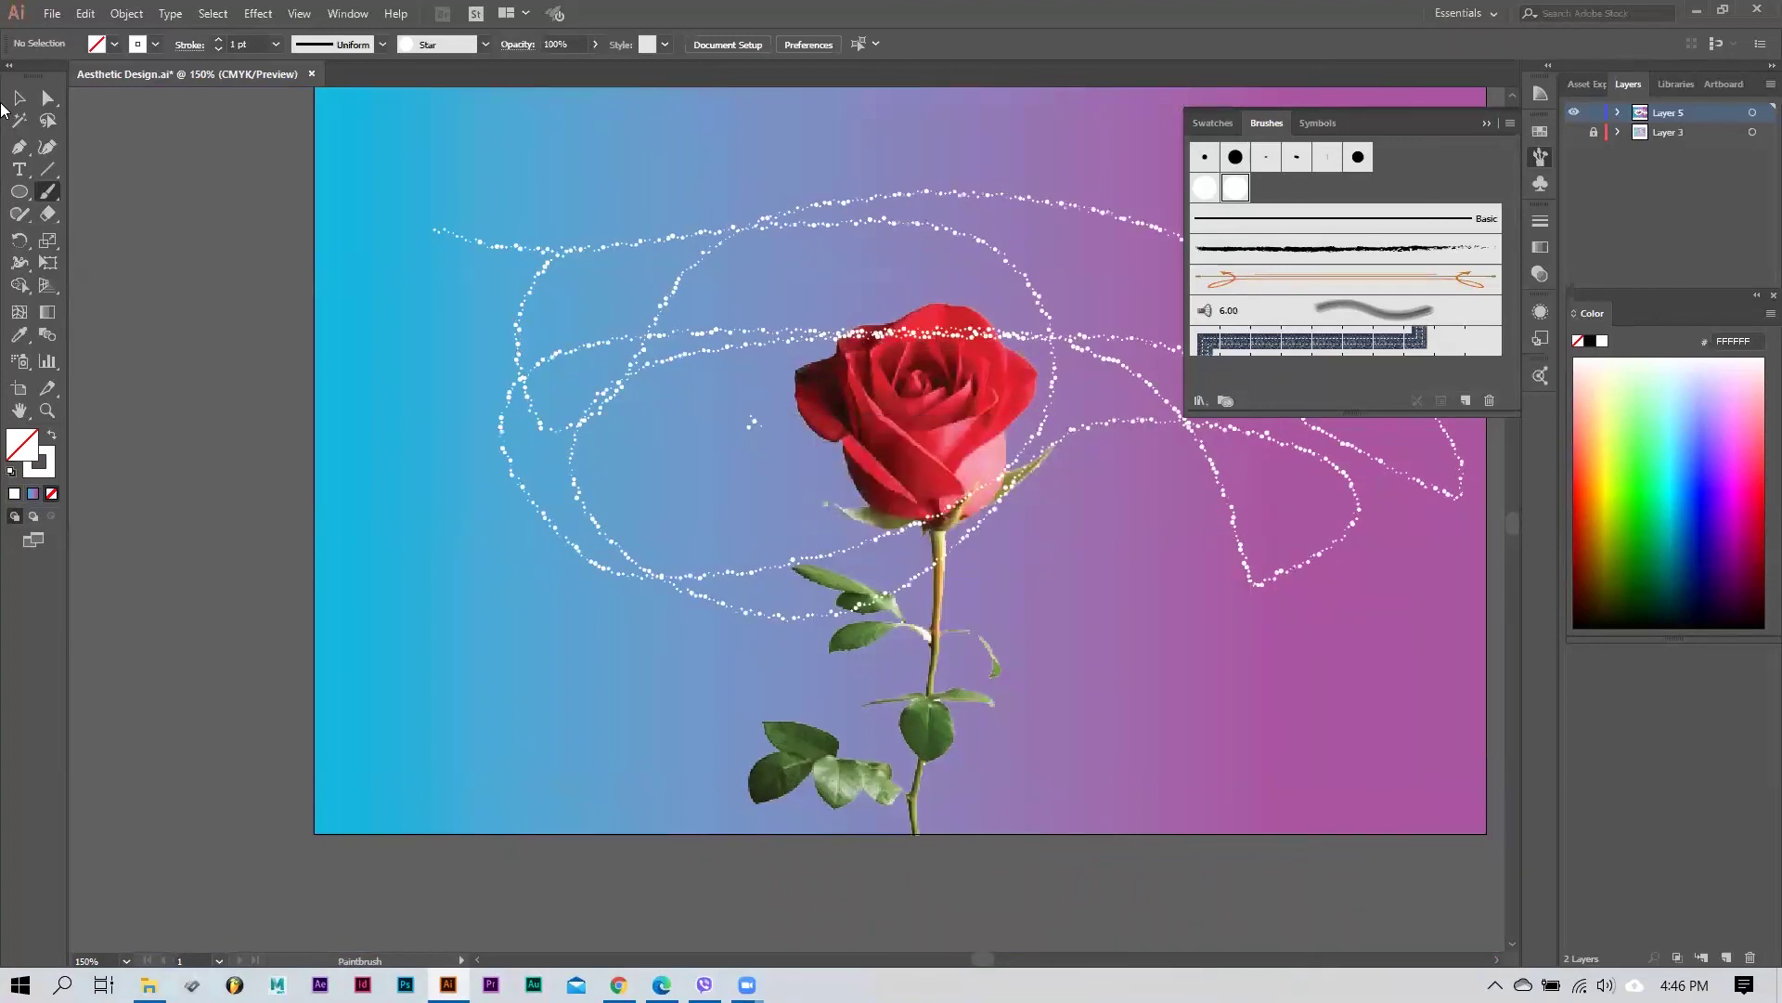
Step: Delete the long looping star stroke over the background and the rose
click(18, 98)
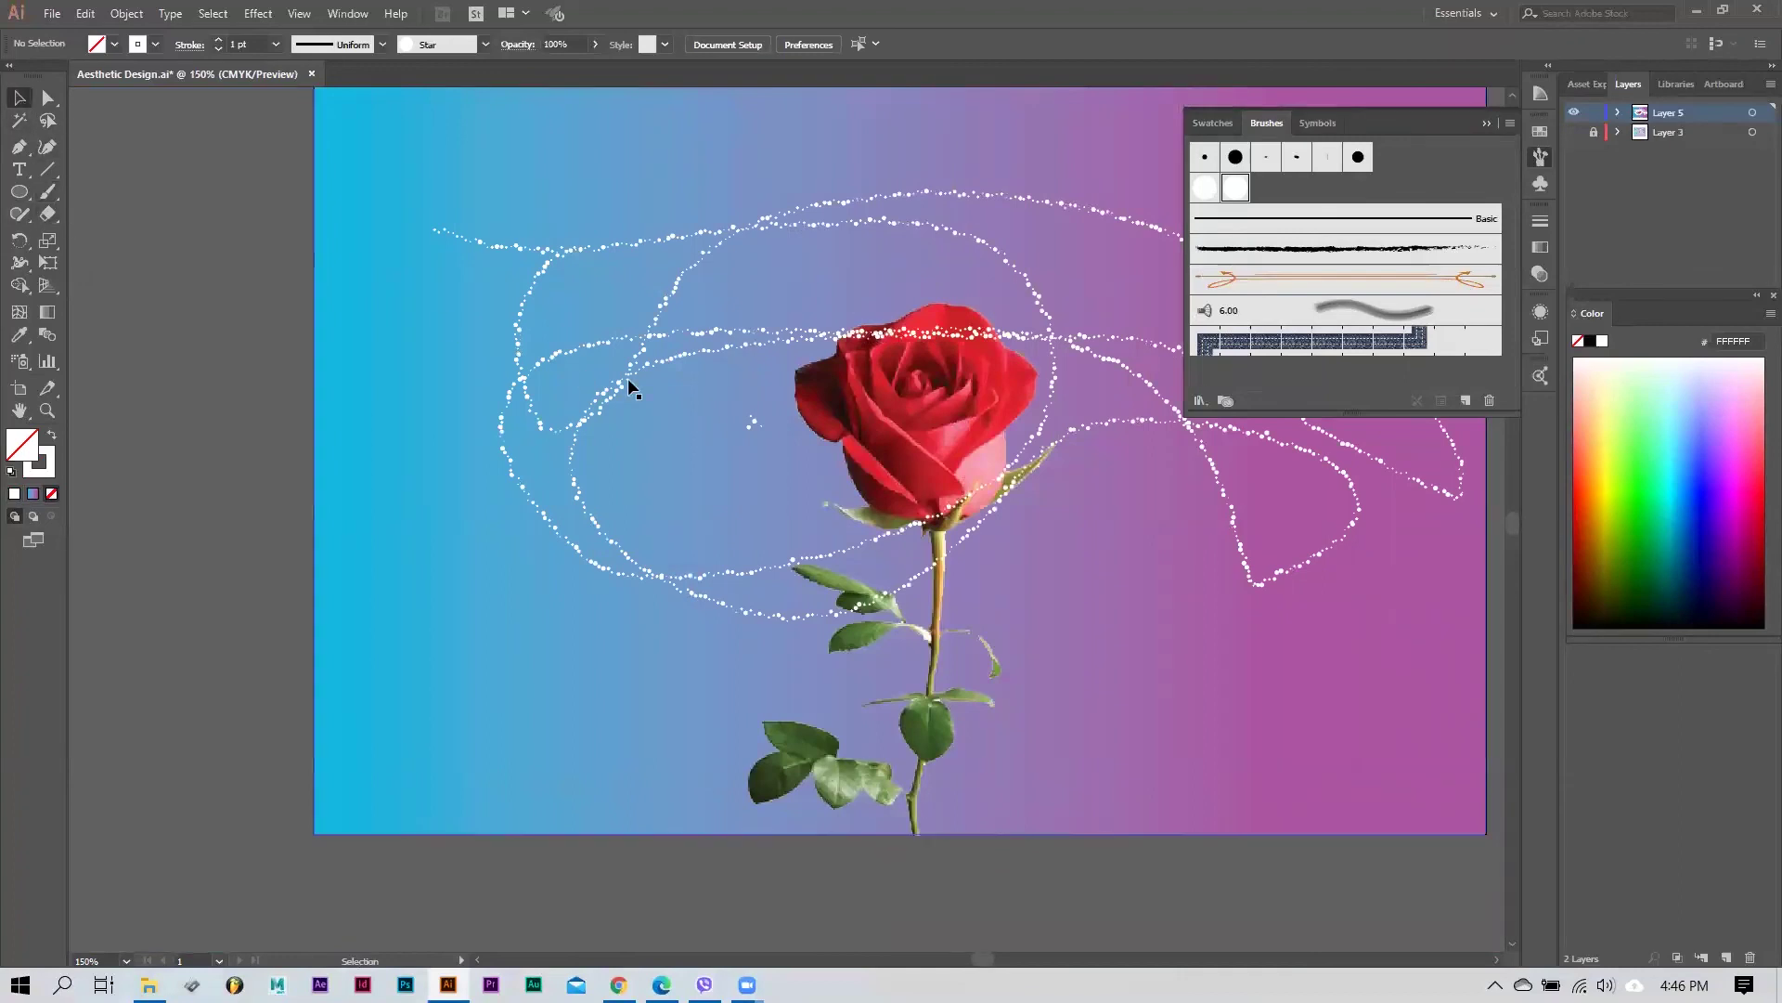
click(659, 336)
key(Delete)
Step: Paint a new looping stroke with the Star brush around and across the rose
click(47, 191)
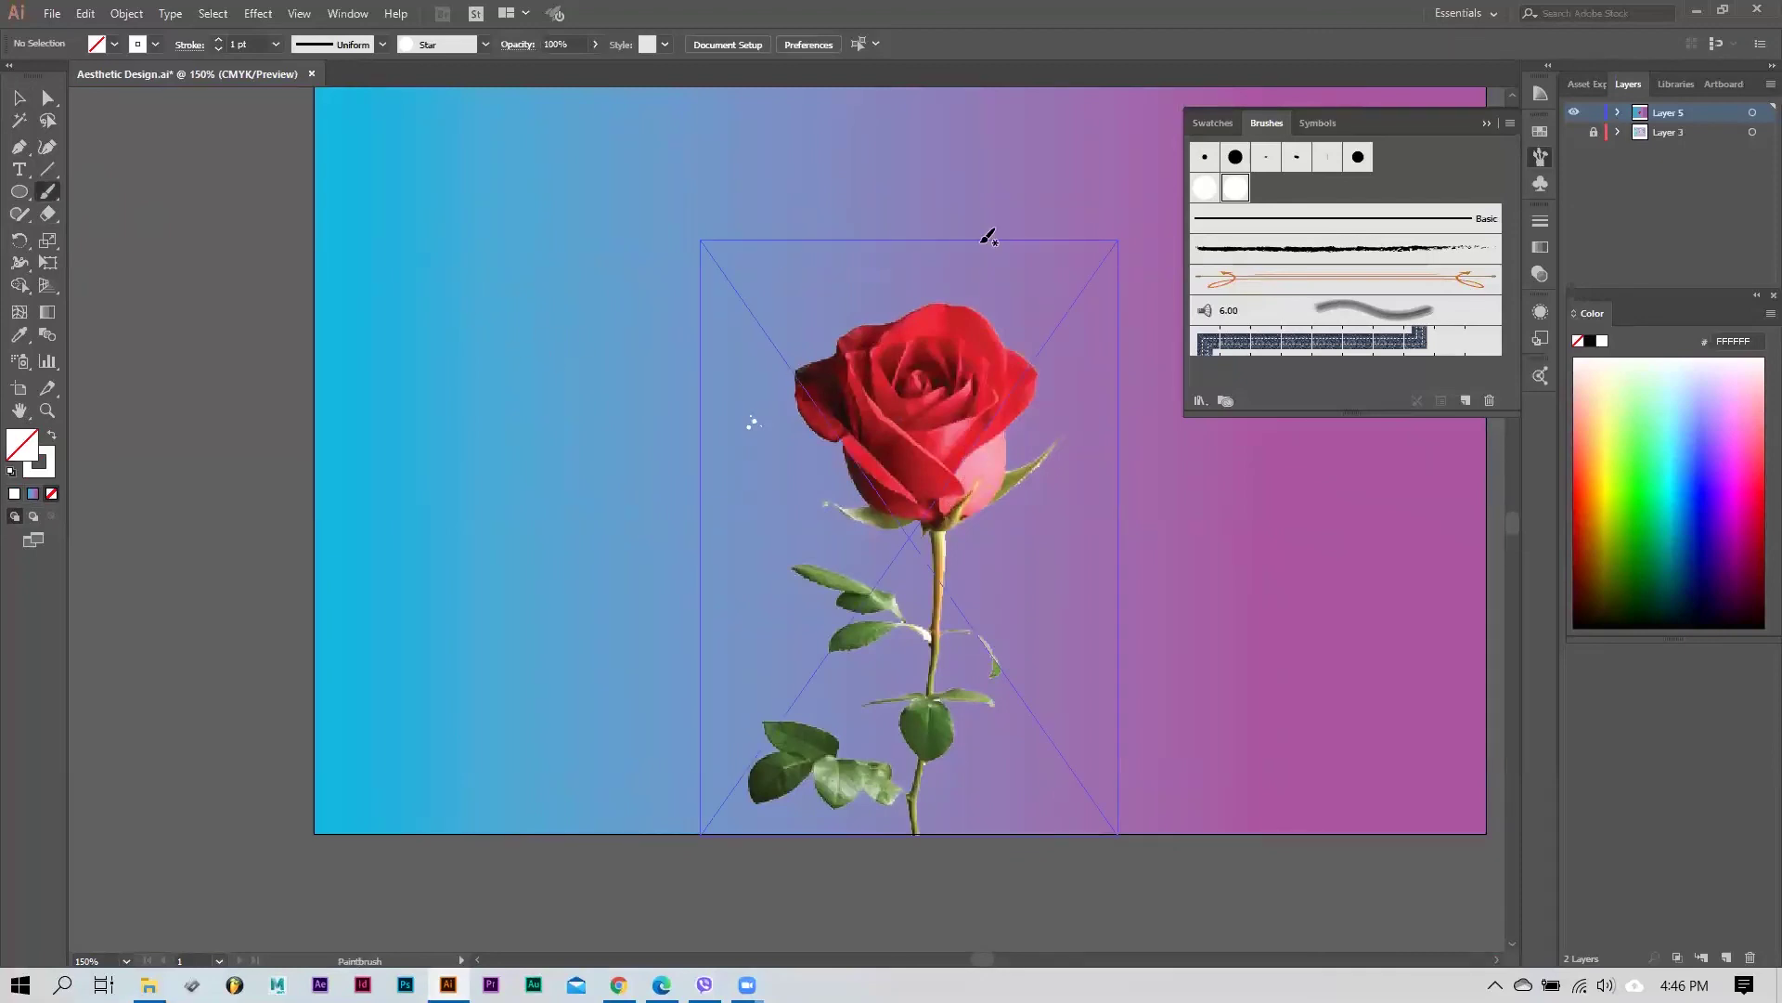
click(1238, 190)
mouse_move(388, 243)
mouse_down()
mouse_move(554, 346)
mouse_move(880, 232)
mouse_up()
mouse_move(1050, 378)
mouse_down()
mouse_move(1044, 618)
mouse_move(654, 508)
mouse_move(905, 303)
mouse_move(1094, 226)
mouse_move(877, 284)
mouse_move(1285, 566)
mouse_move(923, 577)
mouse_move(726, 354)
mouse_move(533, 453)
mouse_up()
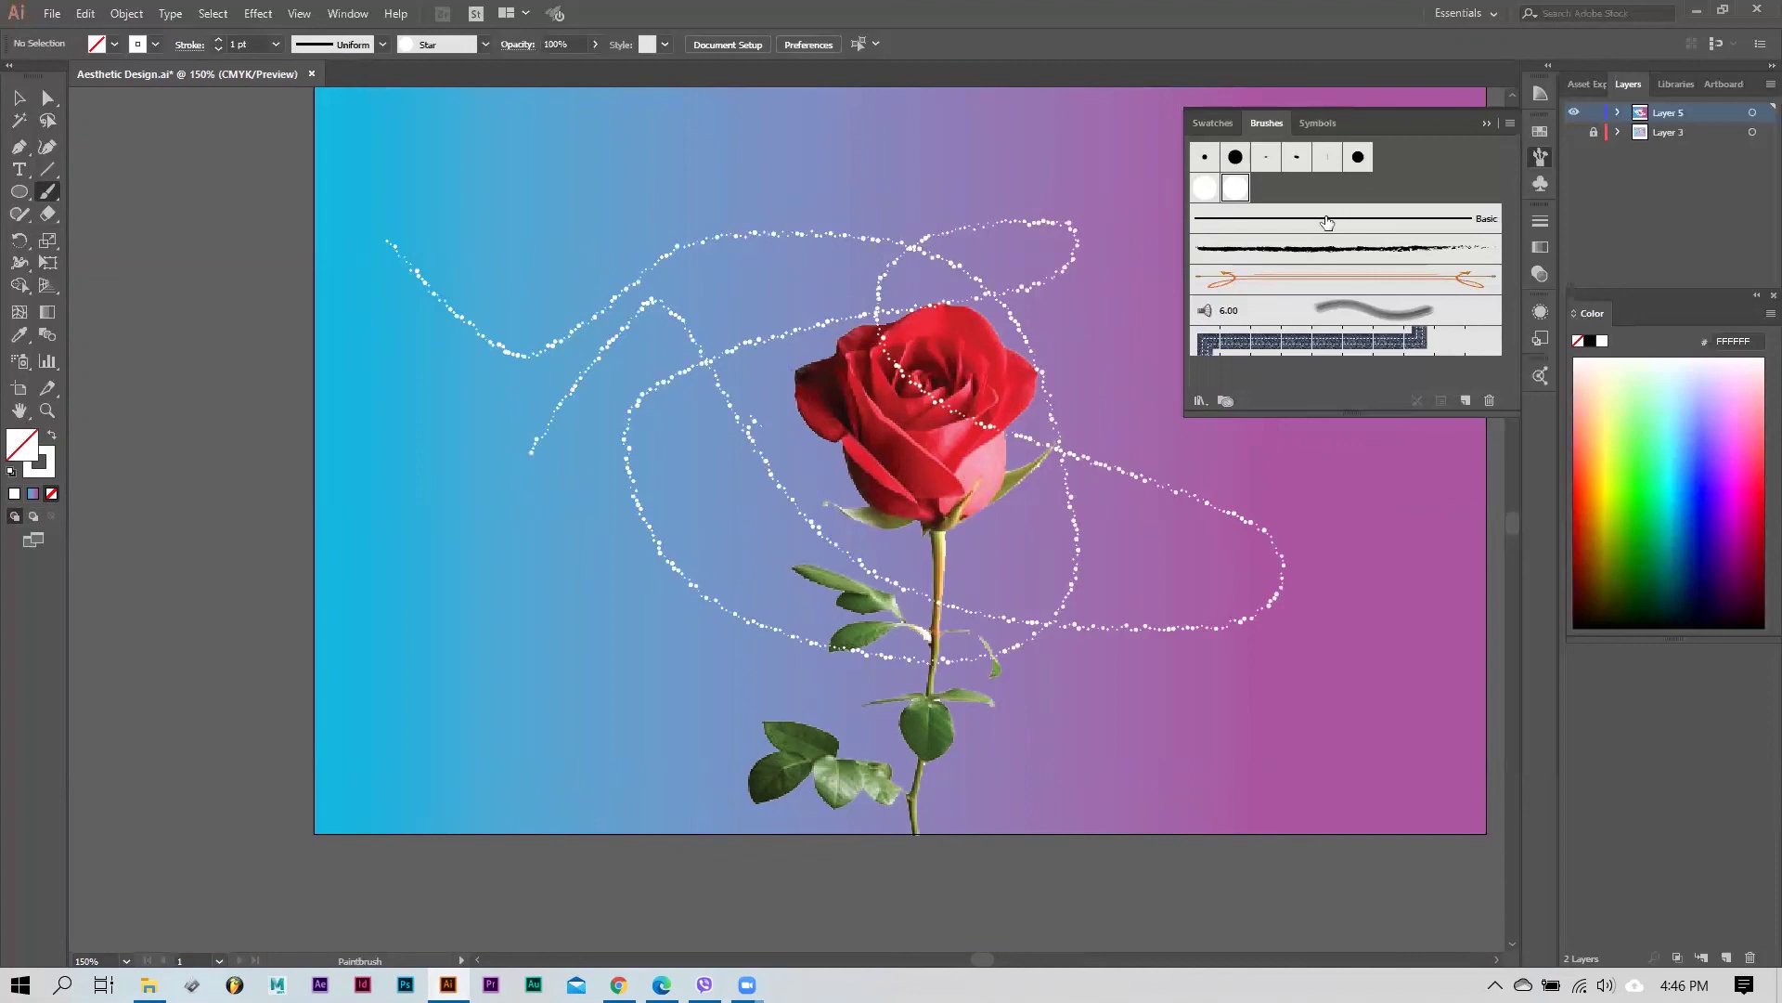
Step: Set the Star brush's random spacing to 330% to 600% and apply it to the existing strokes
double_click(1237, 189)
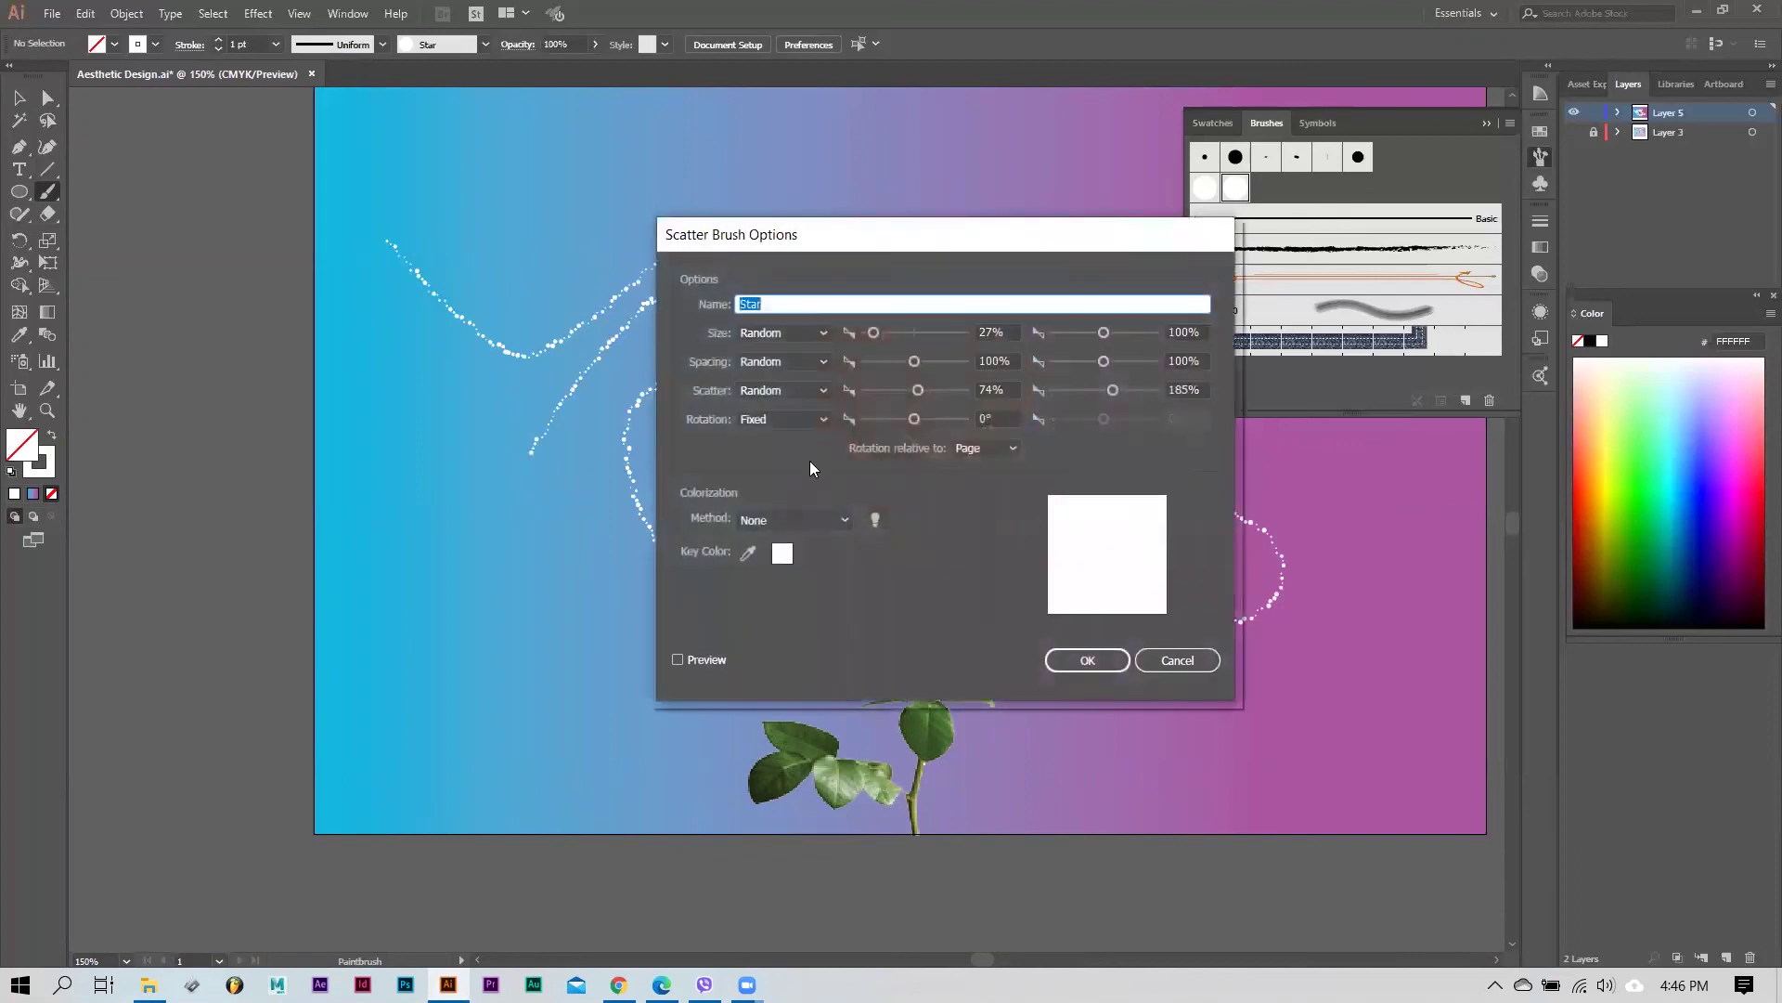
drag(900, 243, 1035, 243)
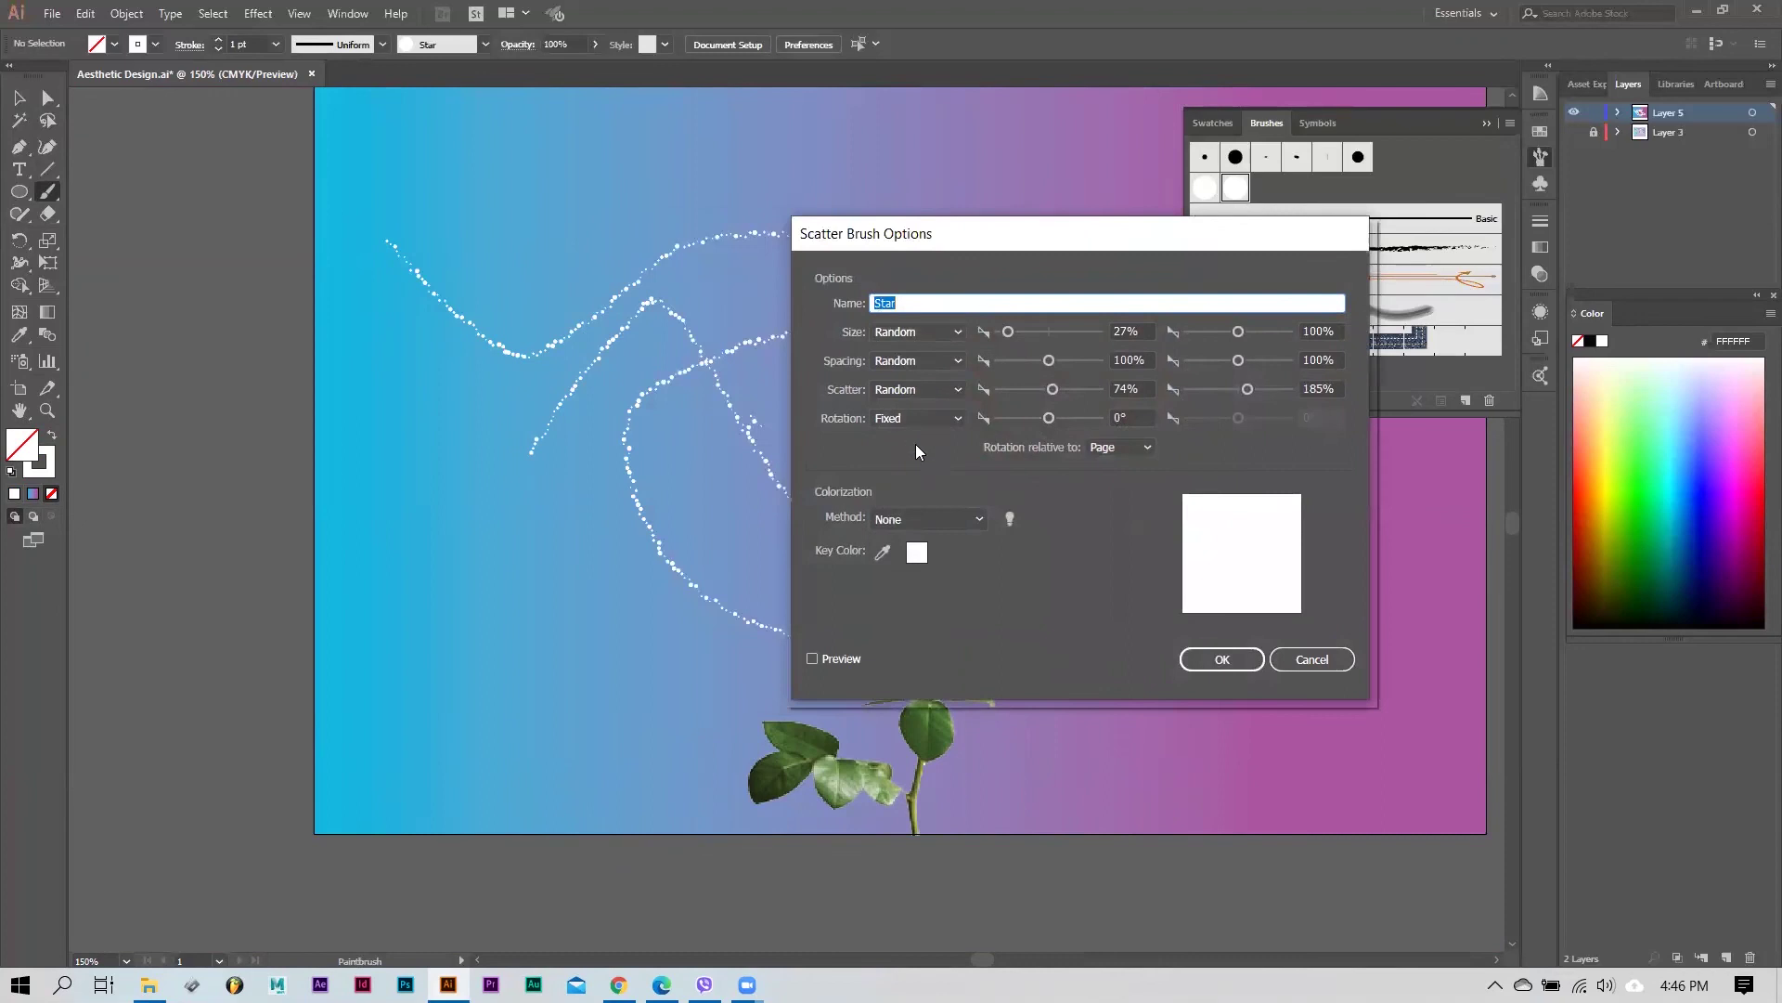
click(899, 388)
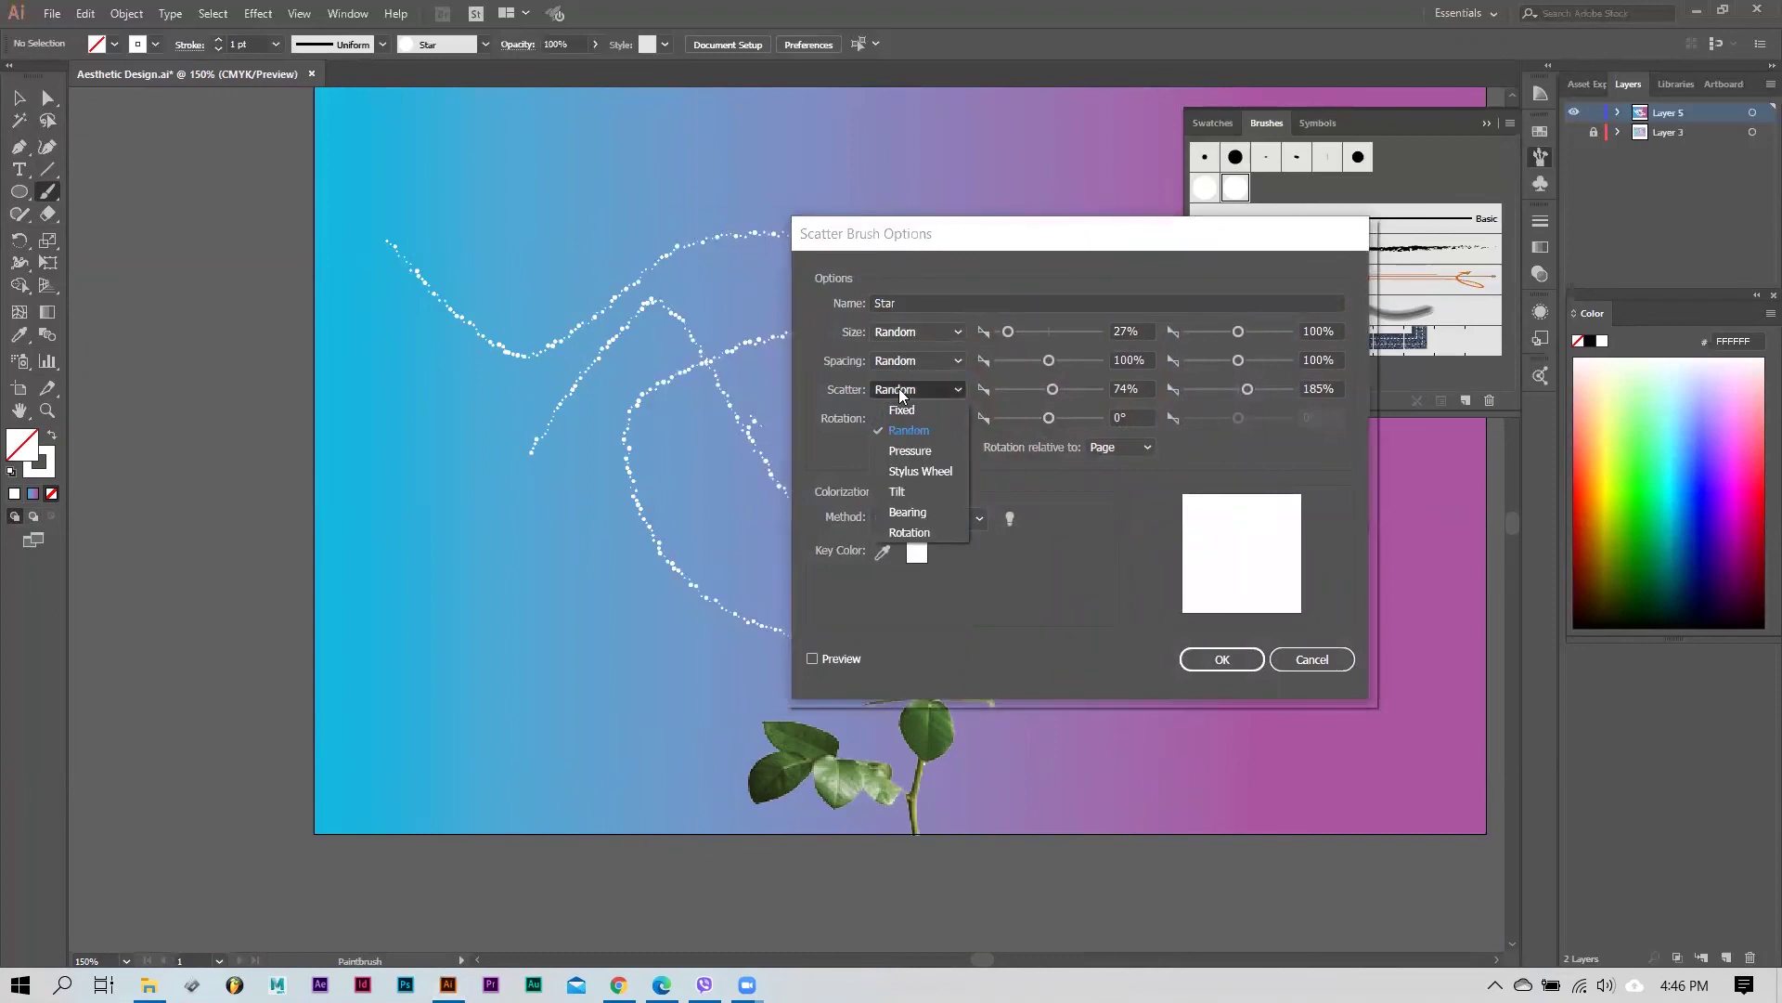
click(899, 388)
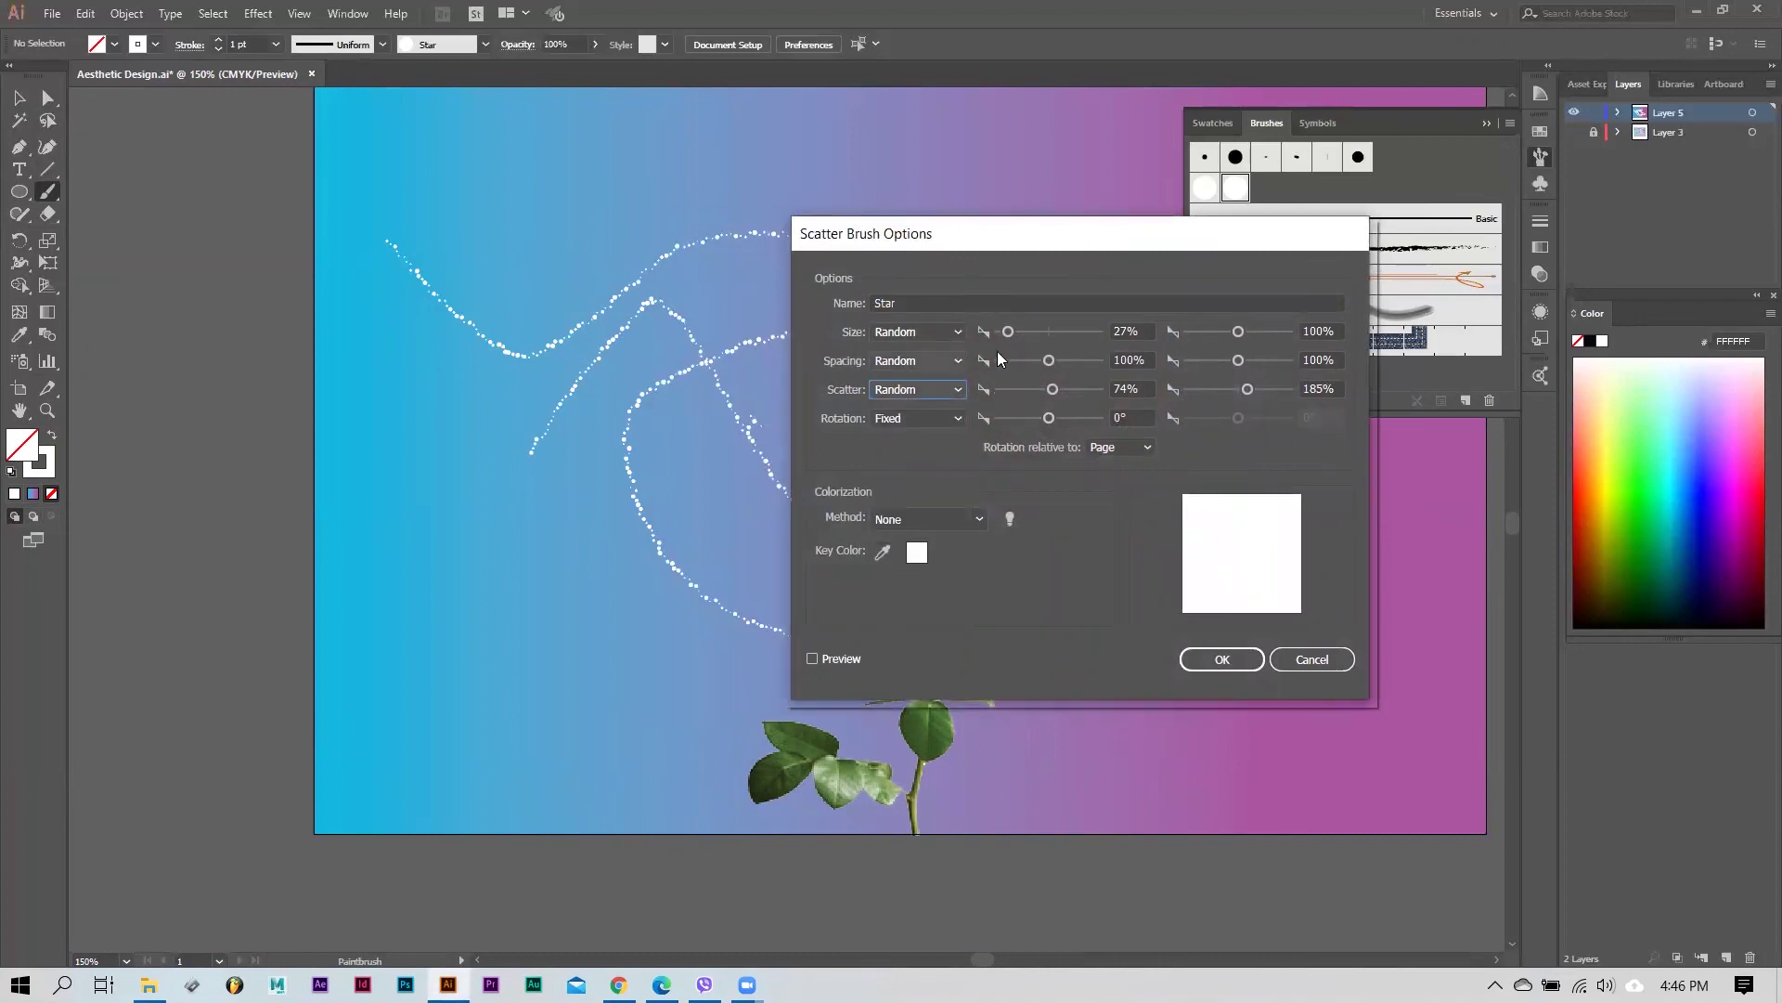
drag(1048, 366, 1016, 369)
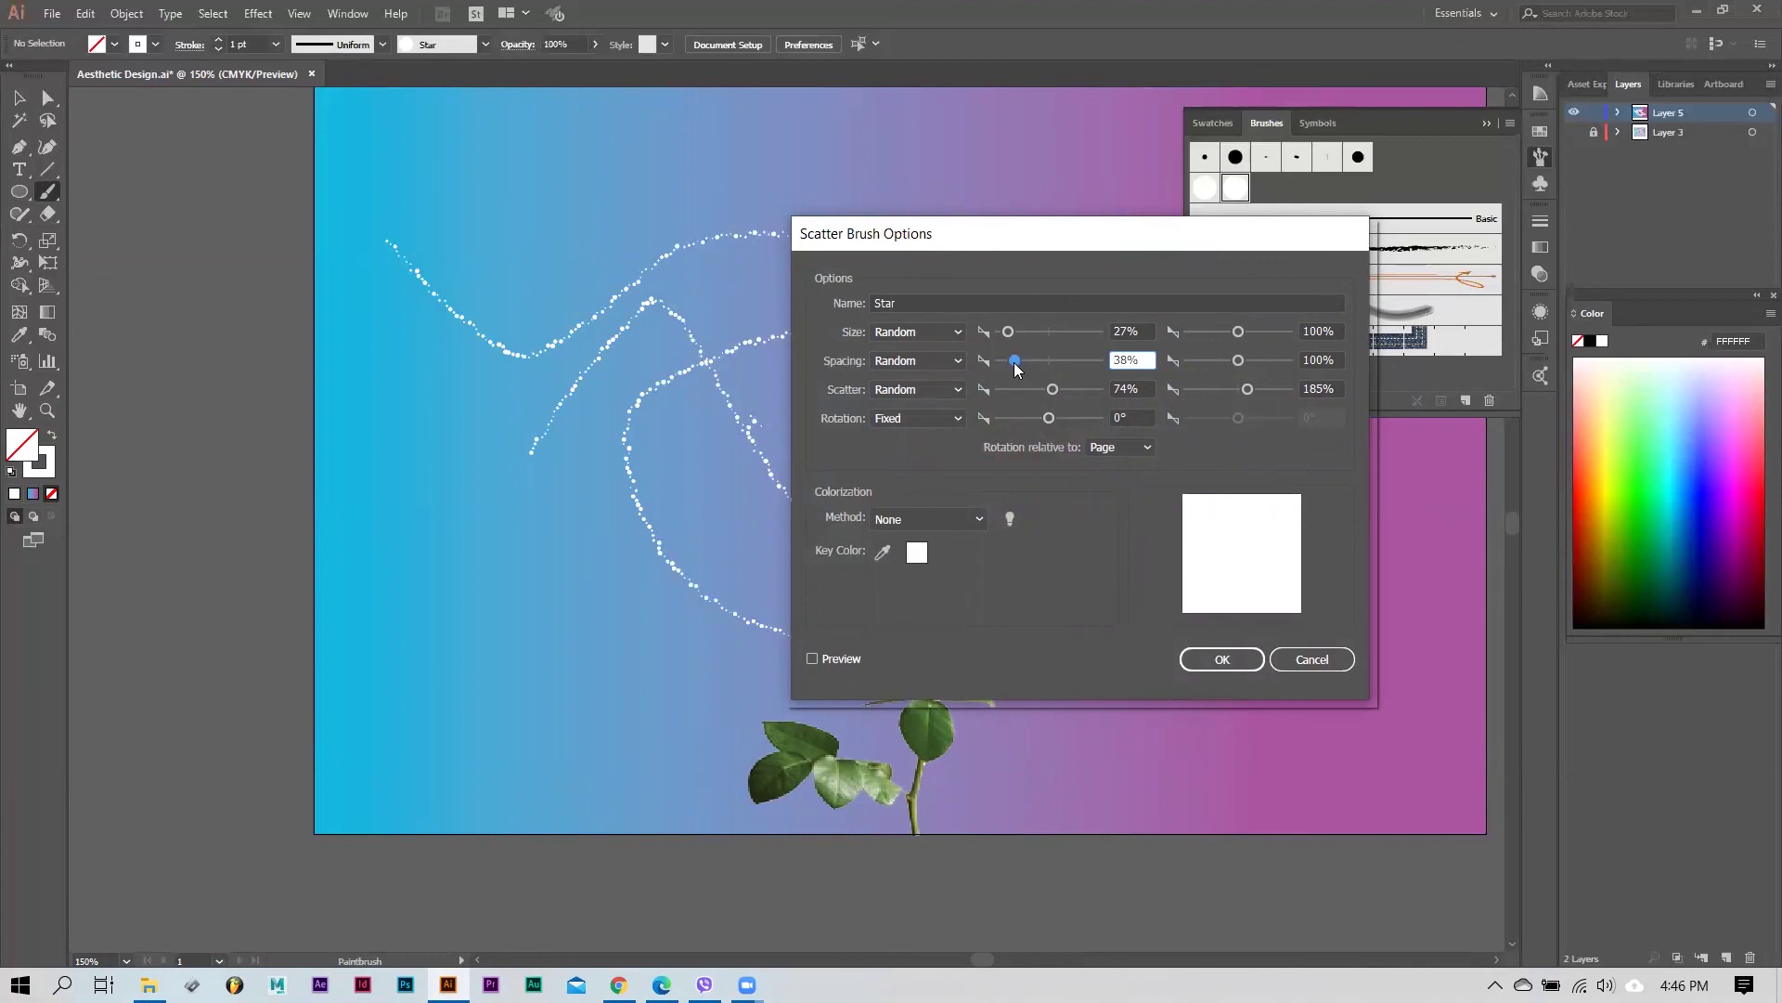
drag(1003, 364, 1063, 367)
drag(1244, 359, 1265, 358)
click(1221, 659)
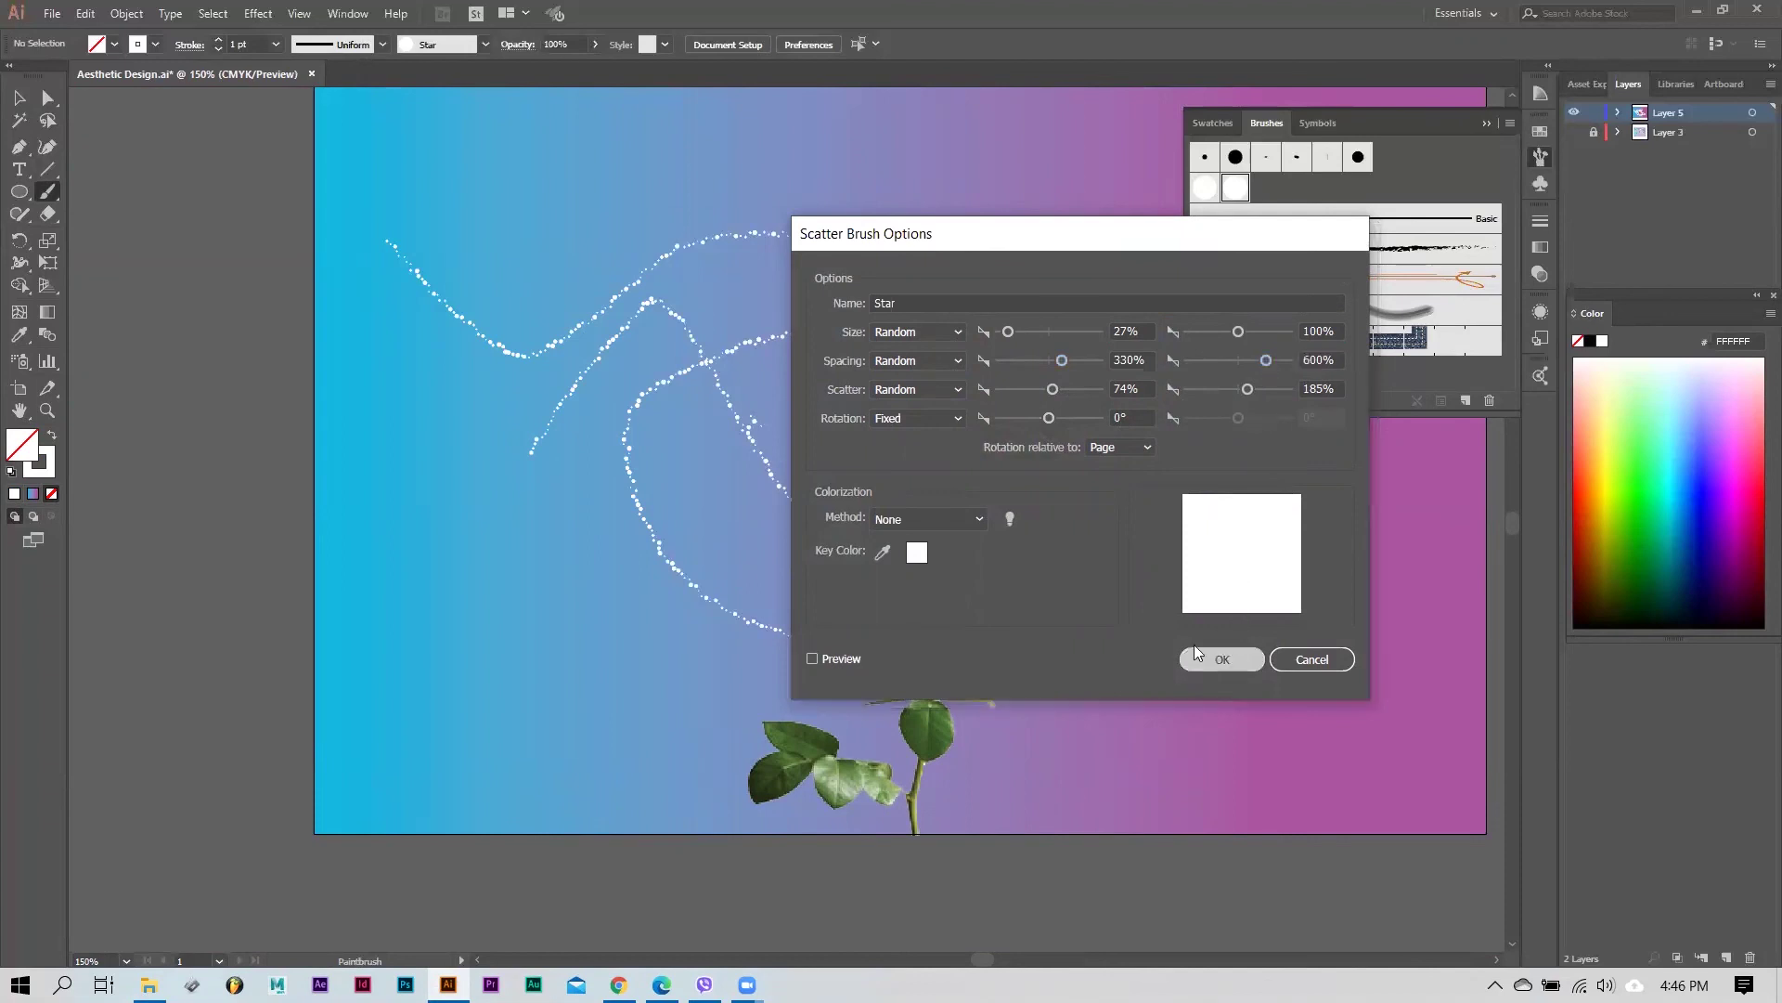
click(871, 519)
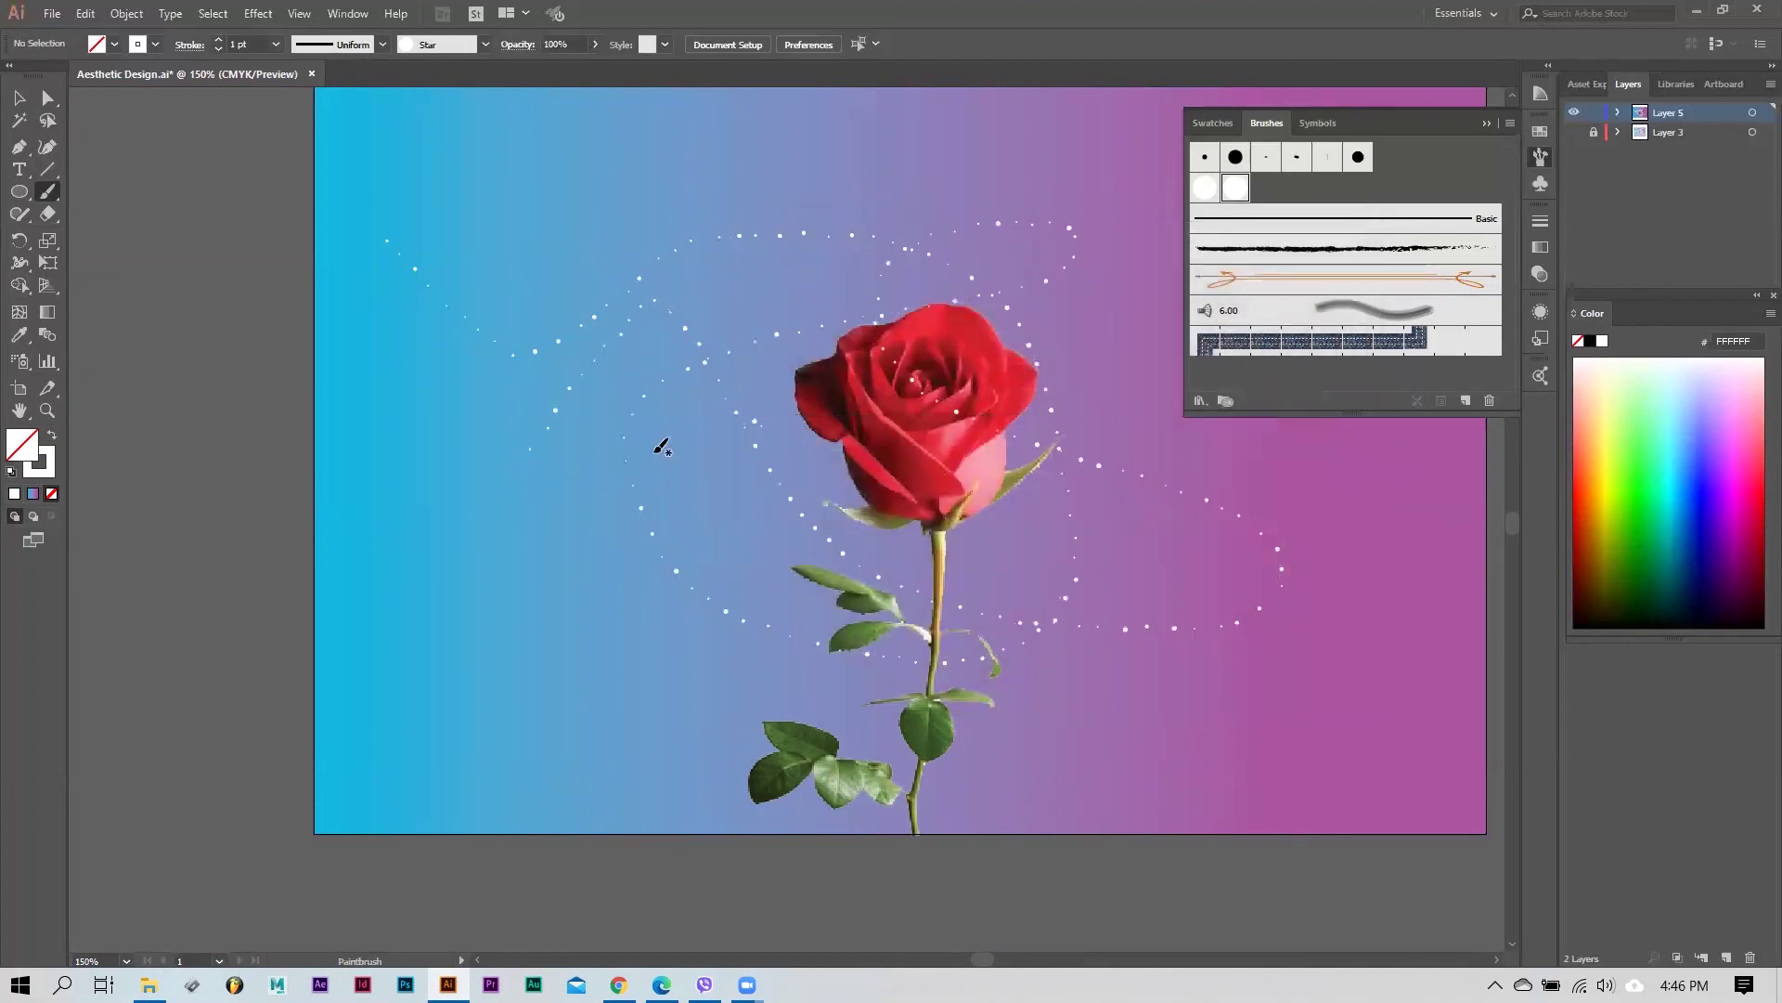
Step: Paint more sweeping Star brush strokes over the whole gradient background to fill it with scattered dots
mouse_move(493, 426)
mouse_down()
mouse_move(725, 191)
mouse_move(1160, 393)
mouse_move(1161, 457)
mouse_move(946, 469)
mouse_move(569, 226)
mouse_move(1154, 165)
mouse_move(1401, 617)
mouse_move(625, 708)
mouse_move(517, 263)
mouse_move(443, 206)
mouse_move(399, 601)
mouse_move(1487, 583)
mouse_move(1292, 309)
mouse_up()
mouse_move(880, 140)
mouse_down()
mouse_move(382, 190)
mouse_move(435, 629)
mouse_move(747, 457)
mouse_up()
Step: Select all the star strokes and the small circle, leaving the gradient background and the rose out of the selection
click(19, 100)
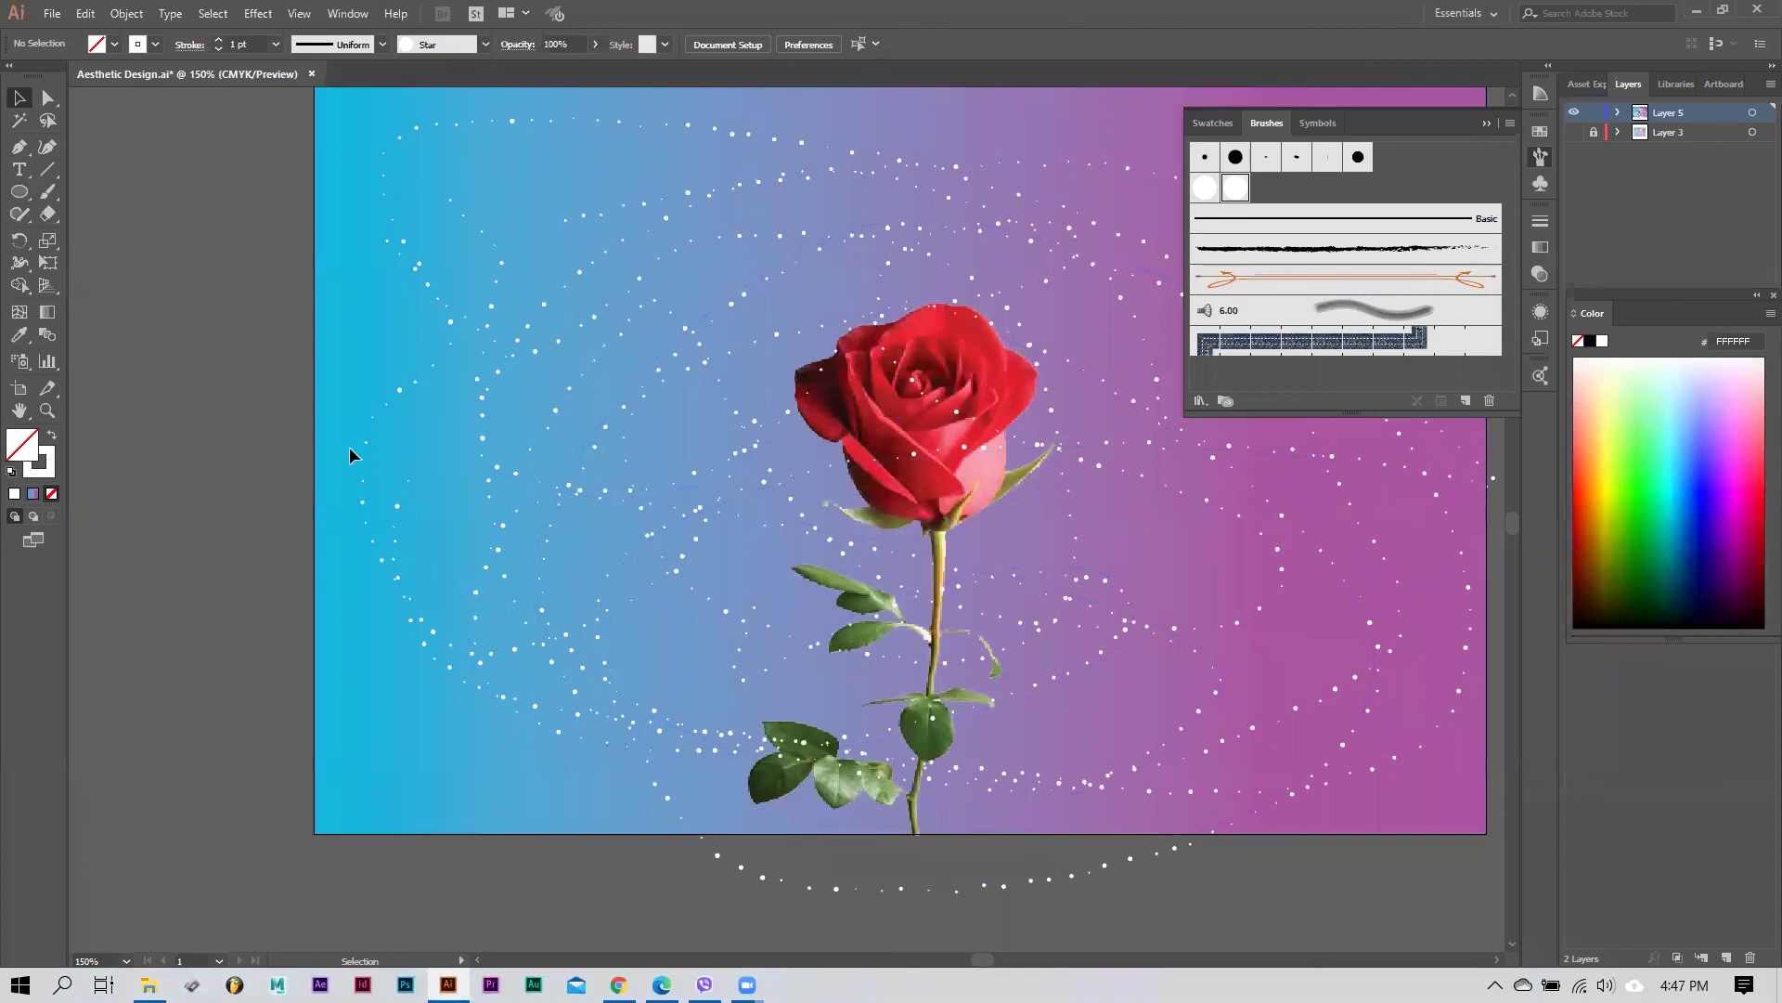
key(ctrl+a)
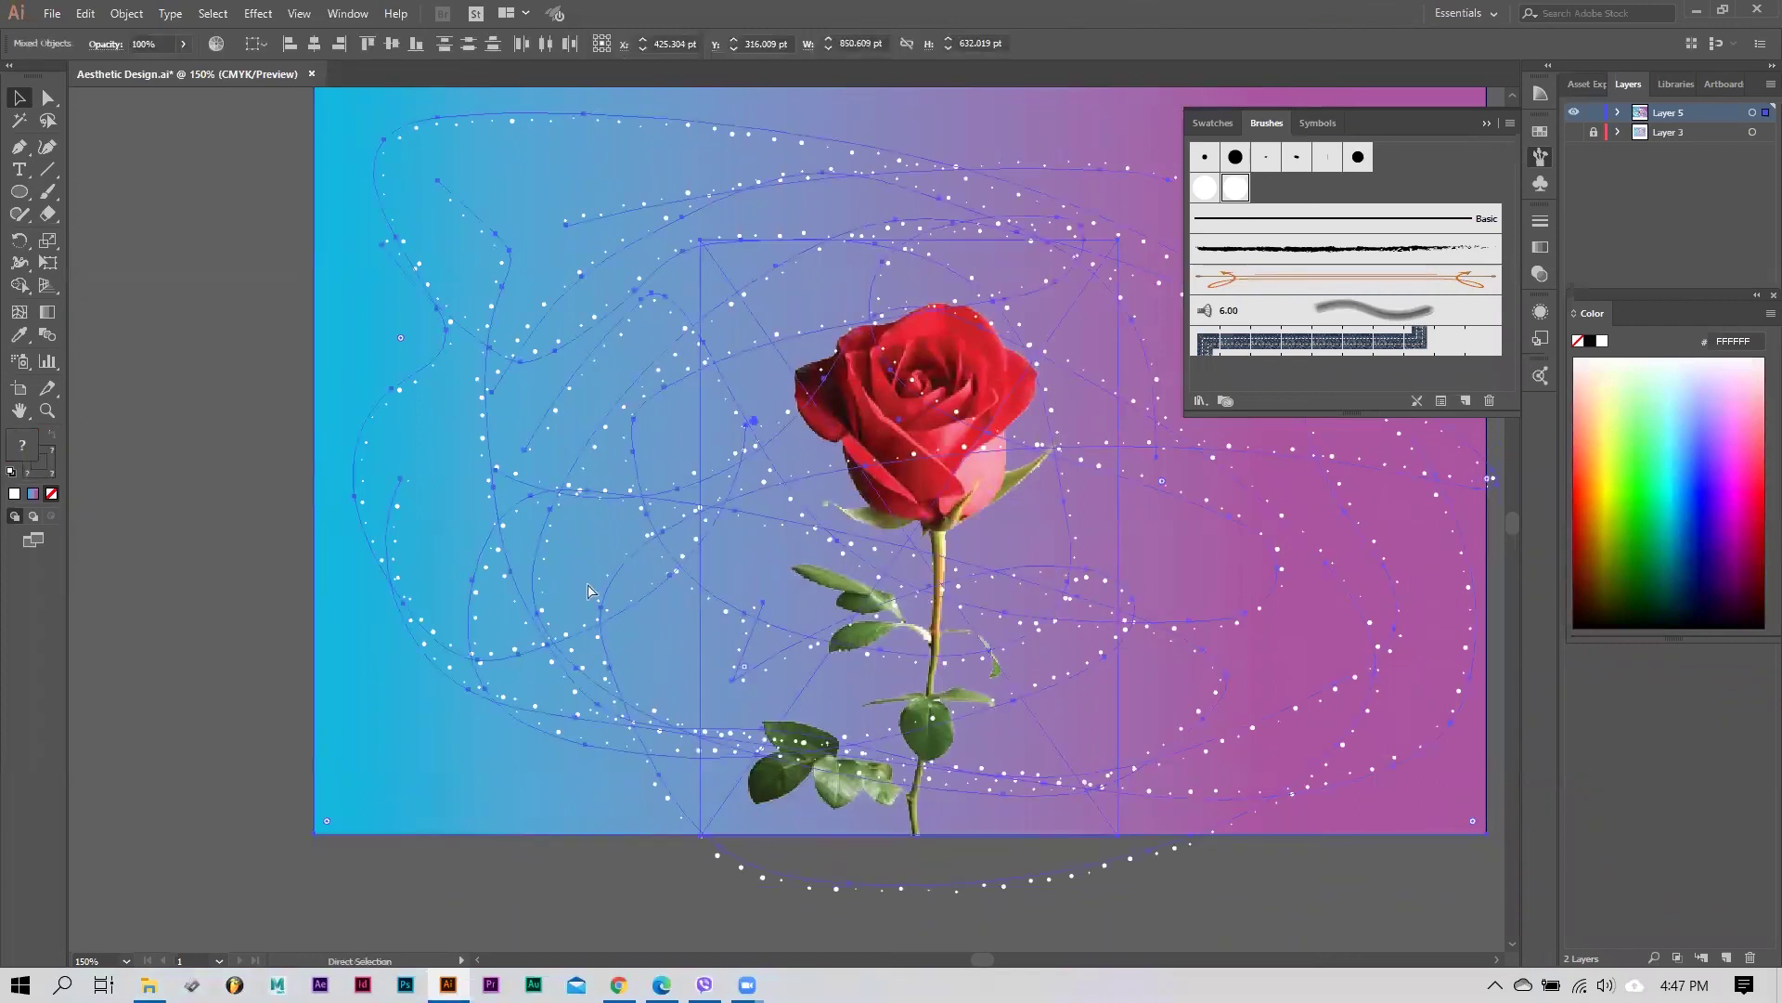
click(669, 644)
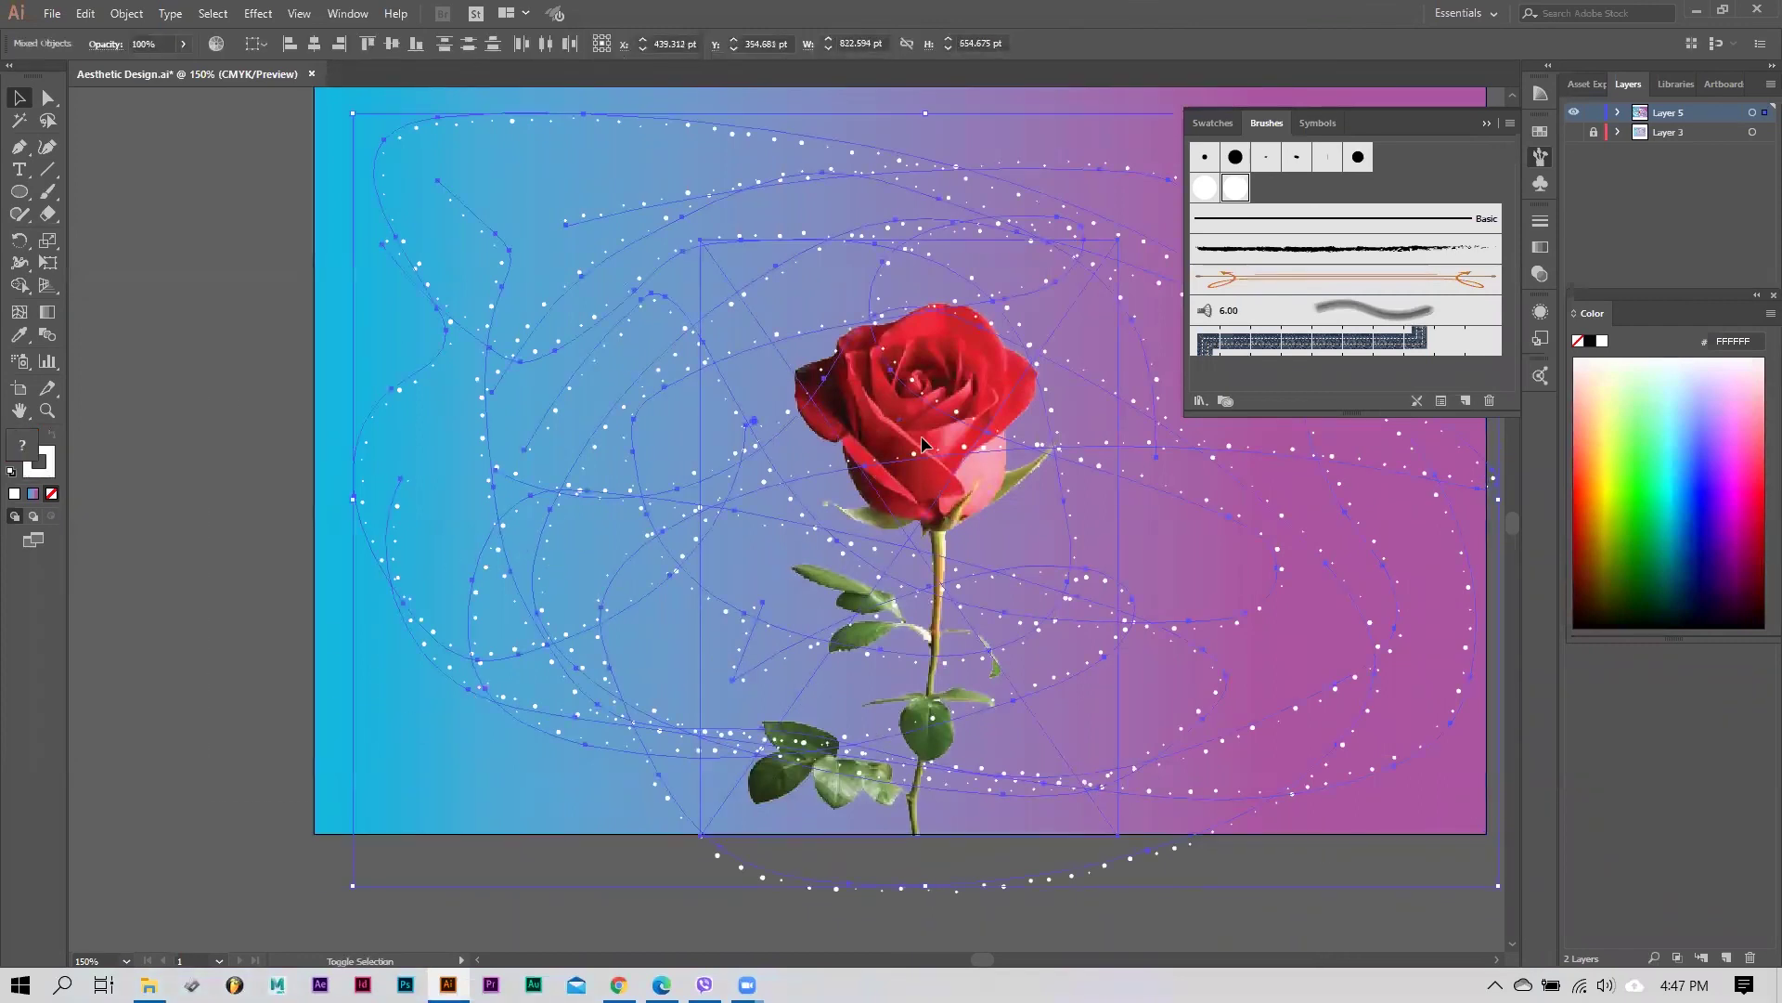
shift+click(934, 733)
shift+click(936, 743)
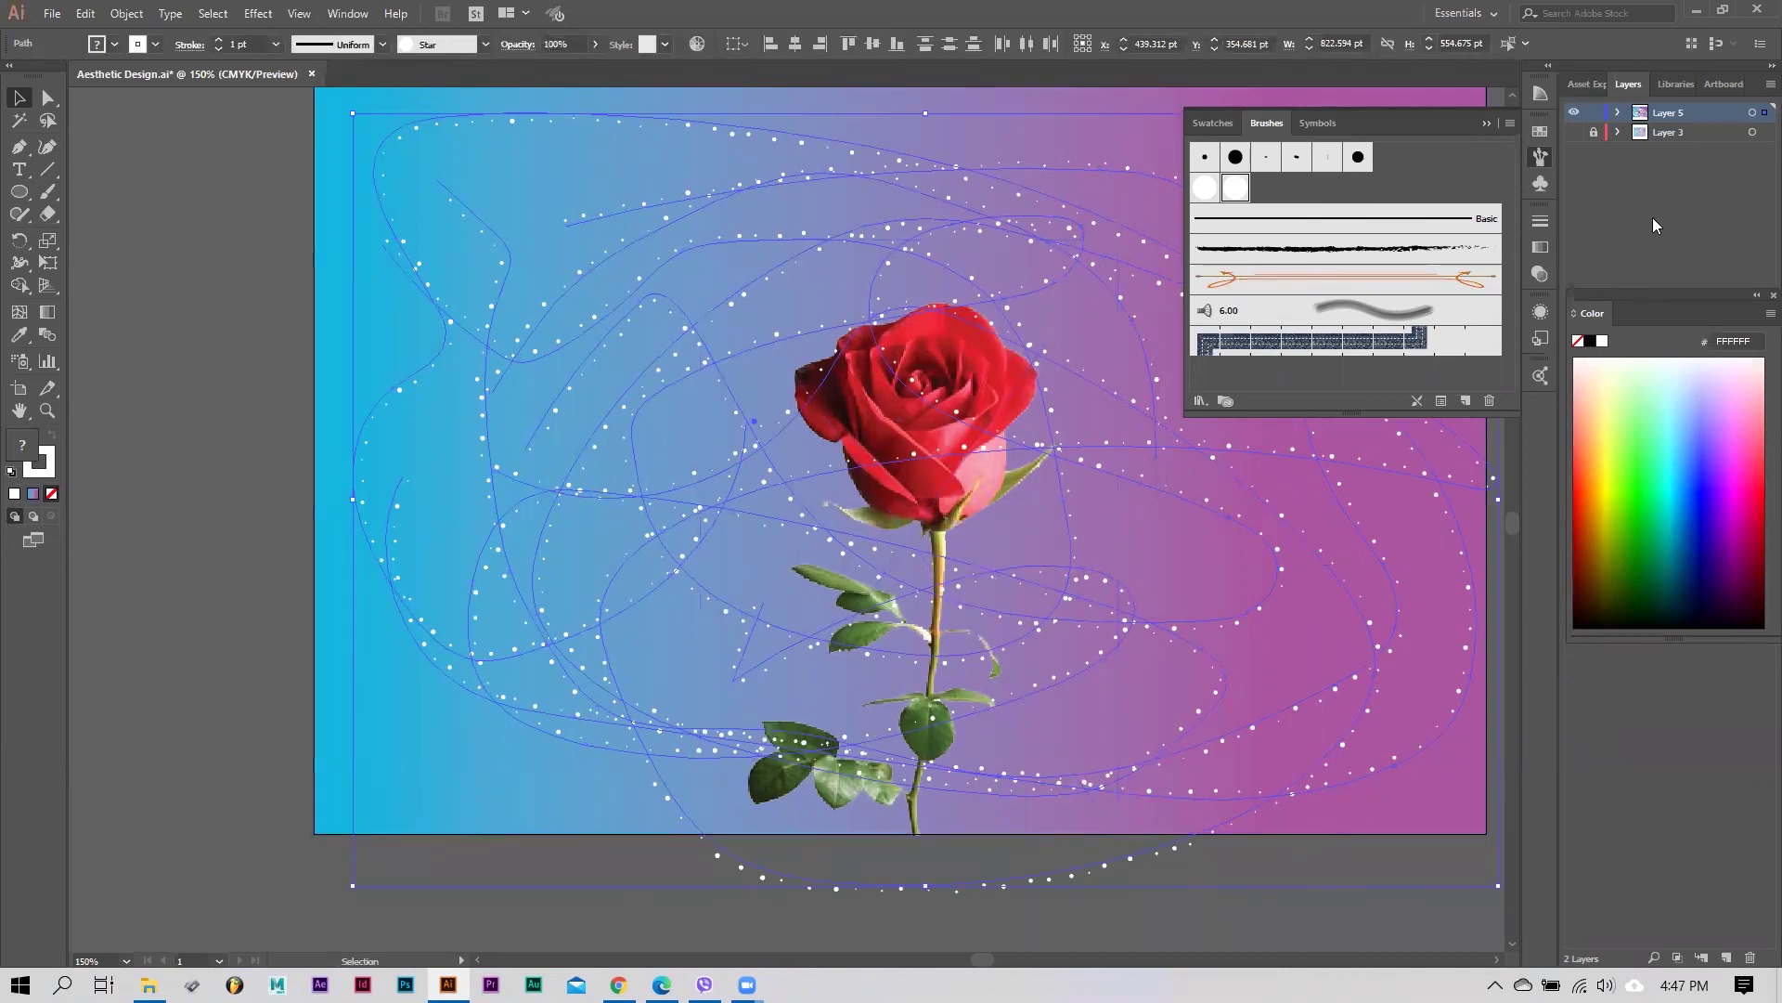
Step: Send the selected star strokes to the back and the gradient background behind them, placing the stars between the rose and the background
right_click(754, 449)
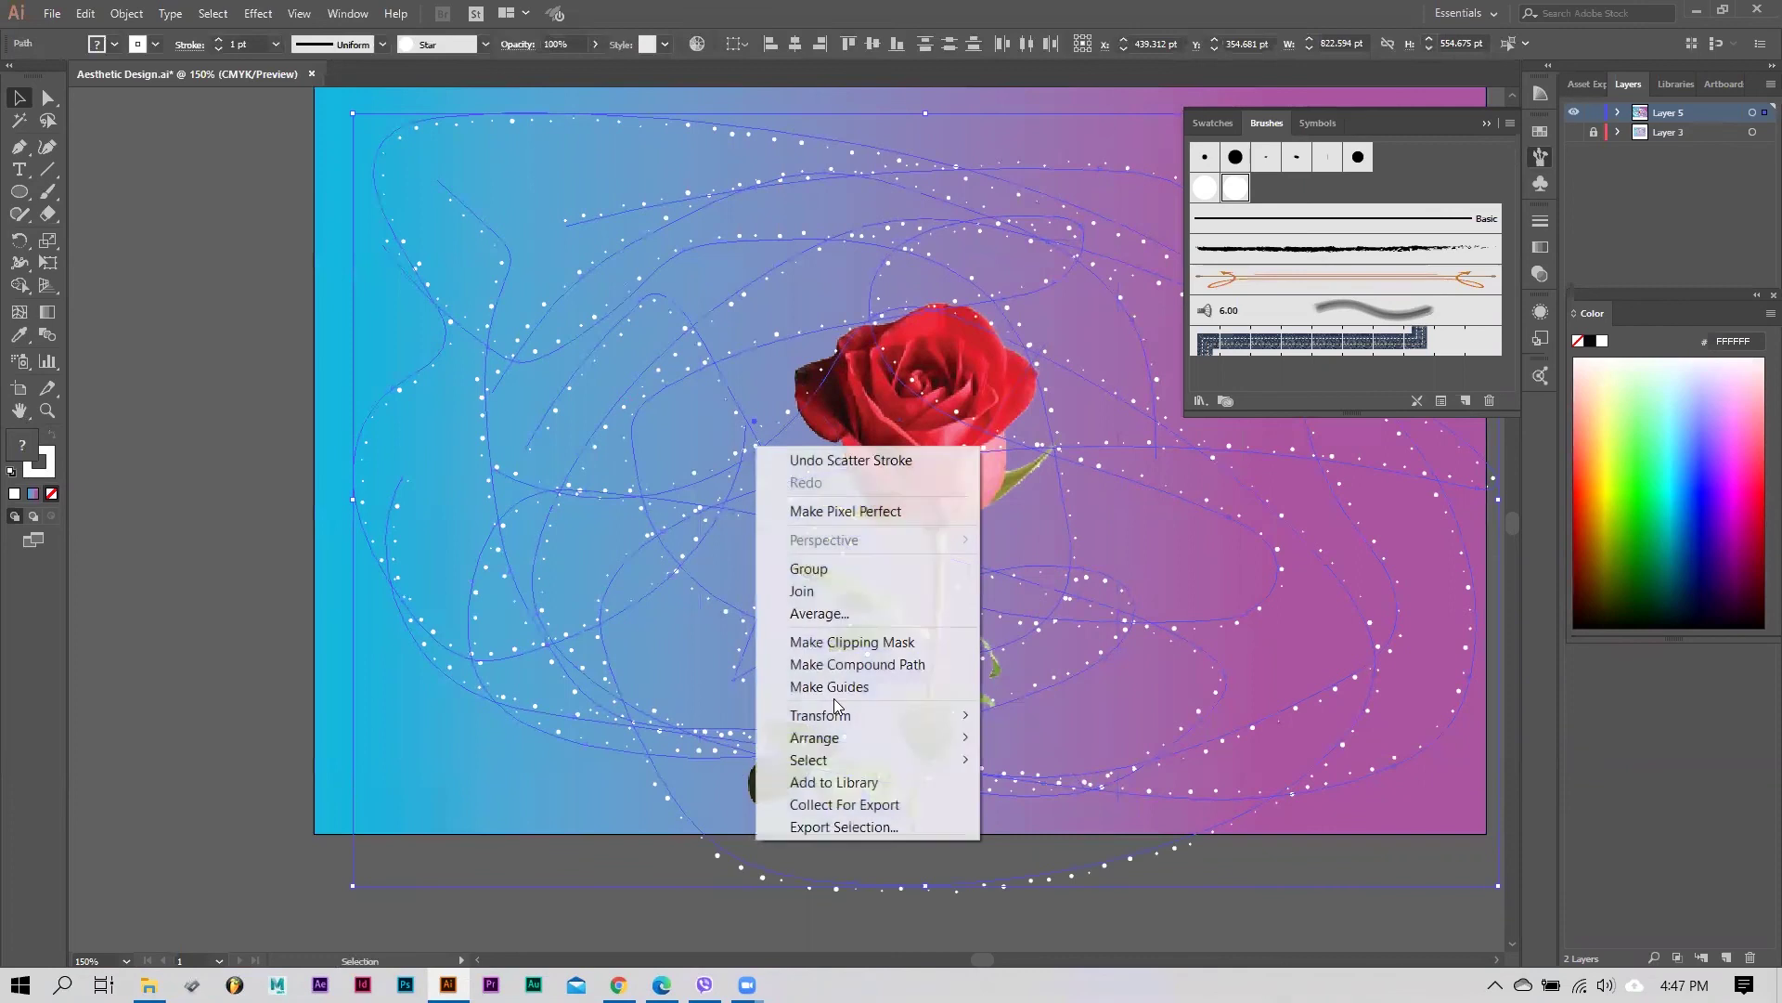
mouse_move(979, 742)
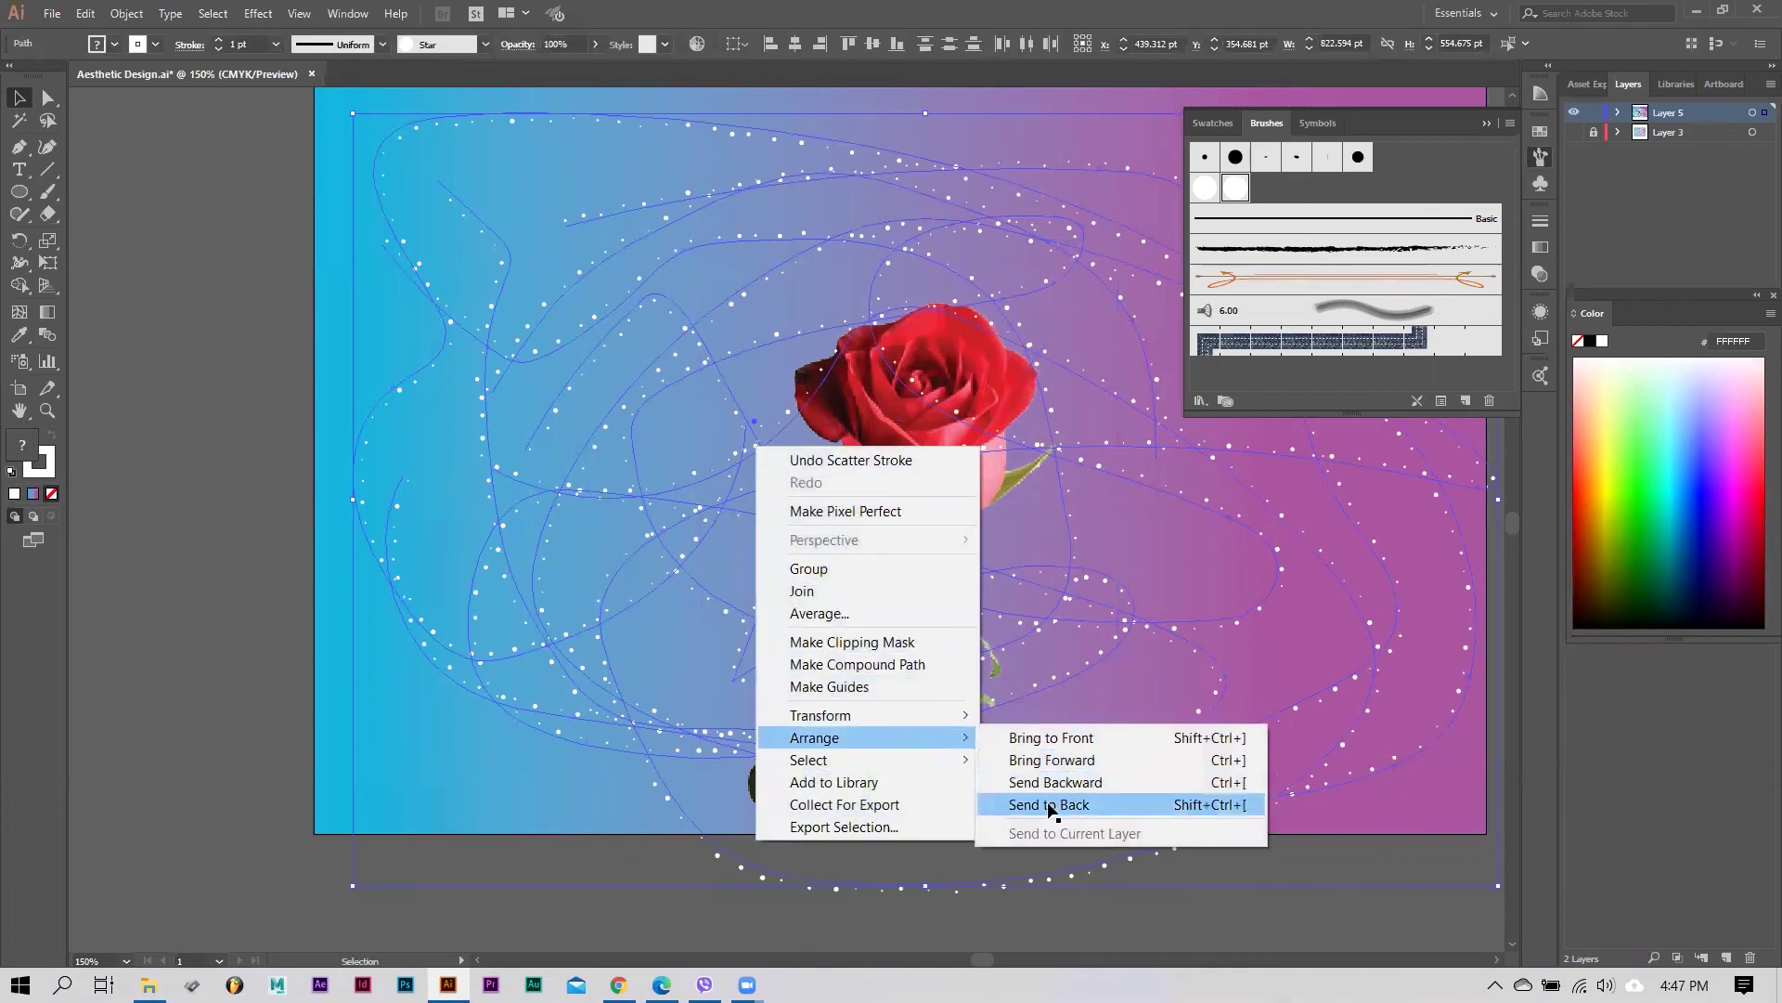
click(1054, 812)
click(360, 543)
right_click(360, 543)
mouse_move(509, 858)
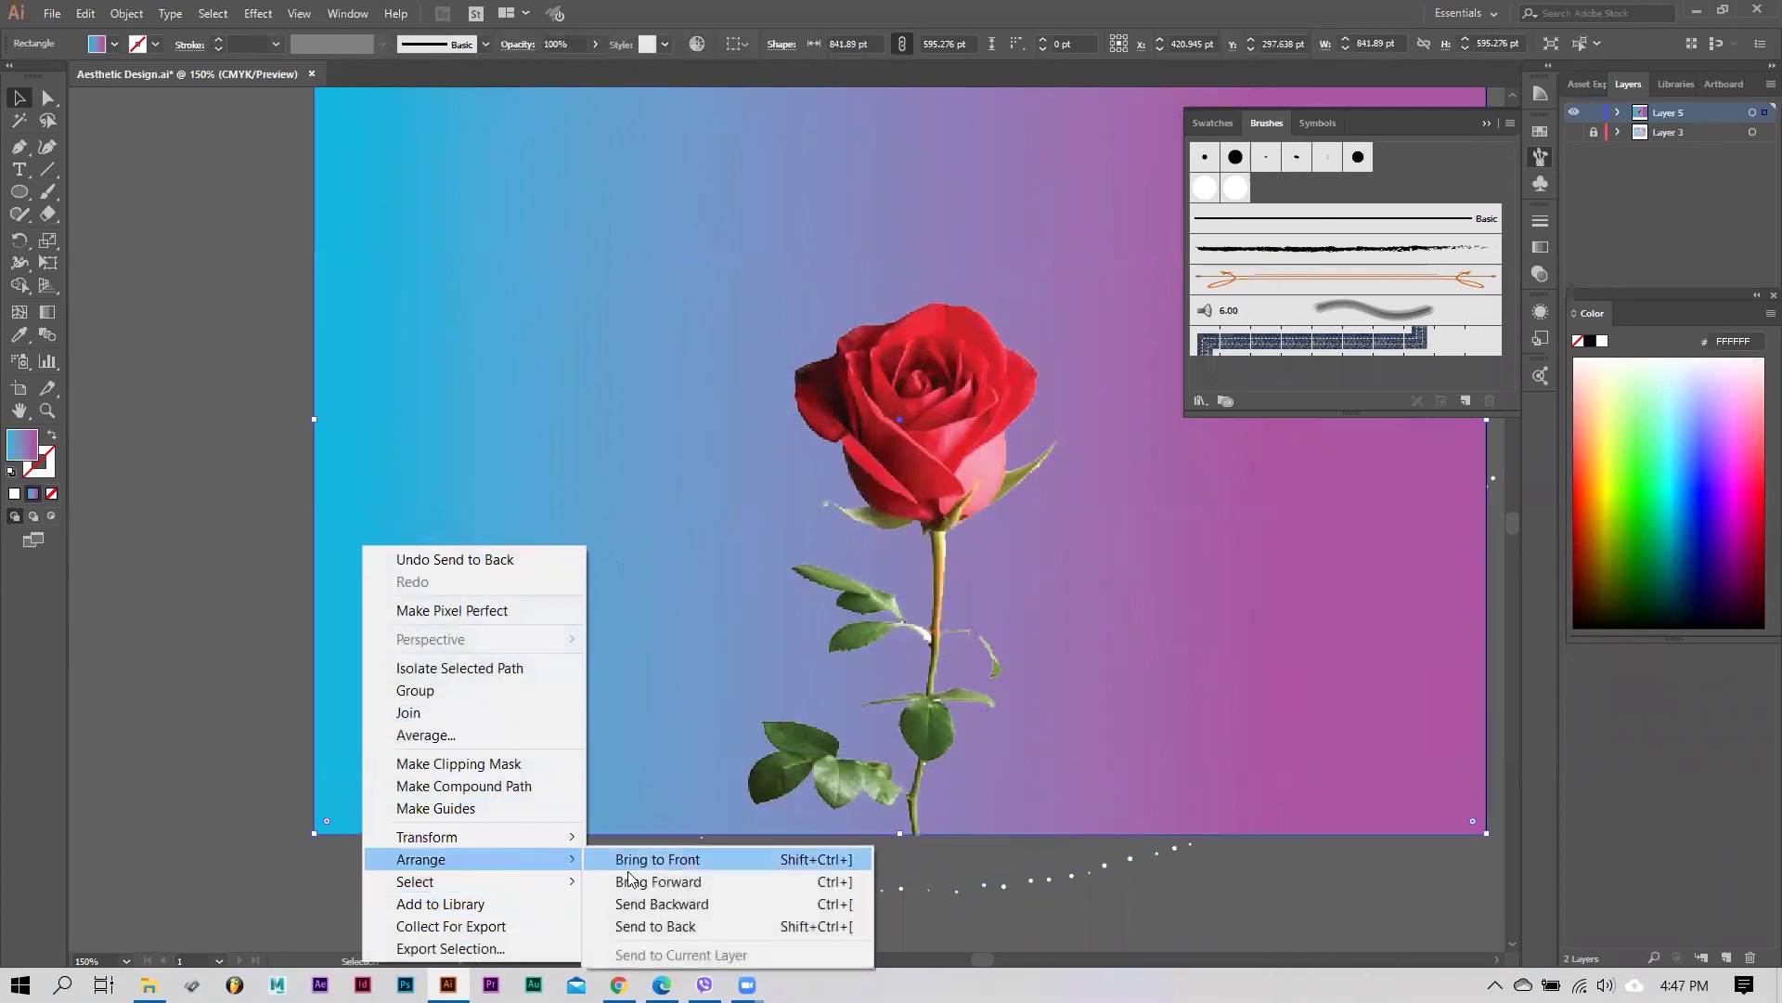
click(661, 925)
click(248, 628)
key(a)
key(ctrl+0)
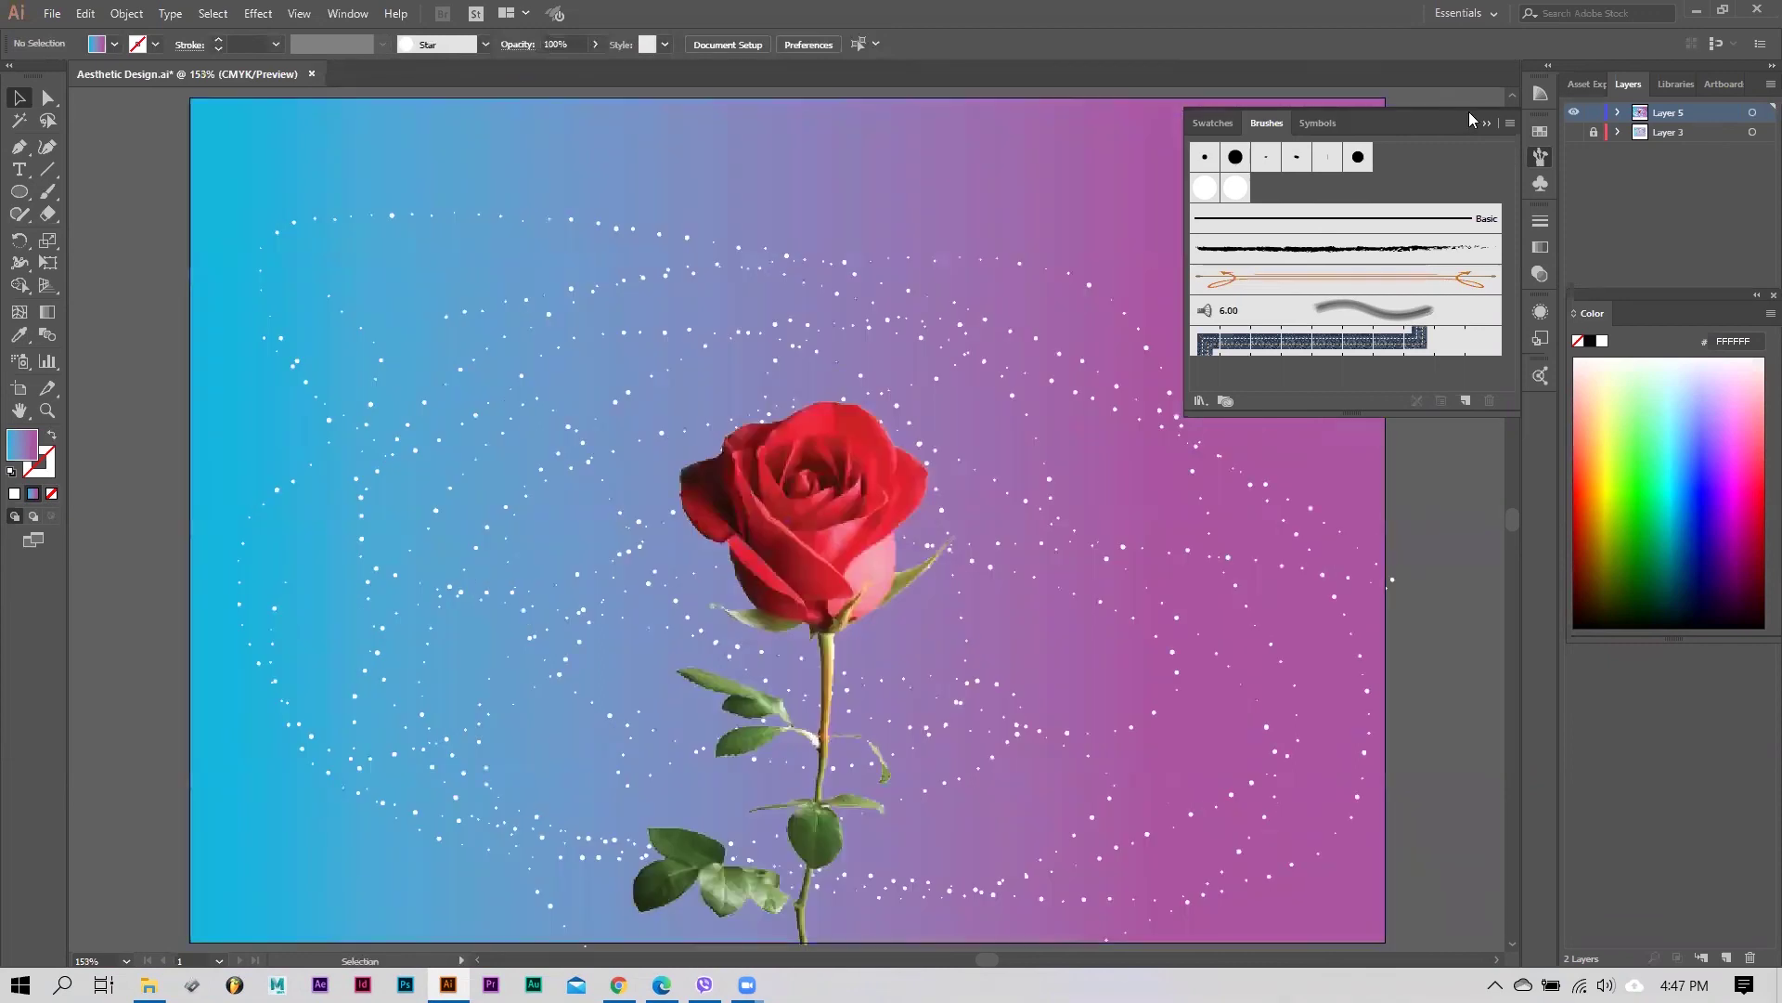
Step: Swap fill and stroke and paint more looping Star brush strokes across the background, extending past the artboard edges
click(1489, 124)
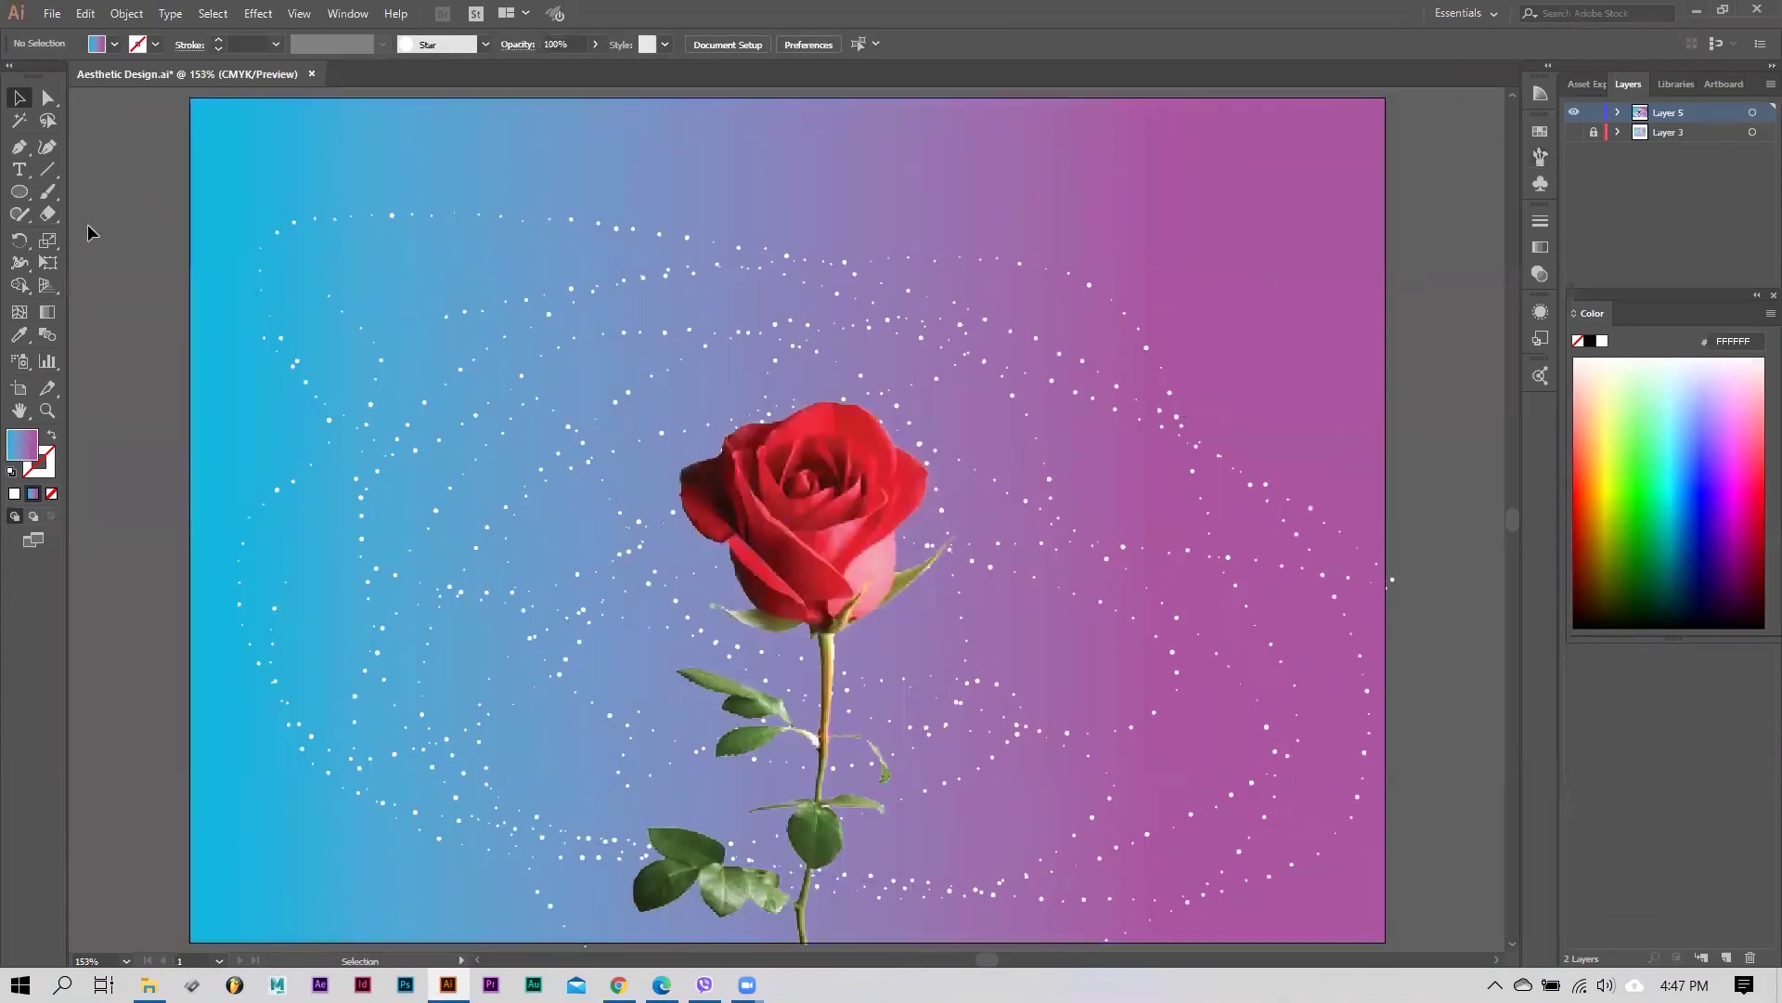
click(48, 191)
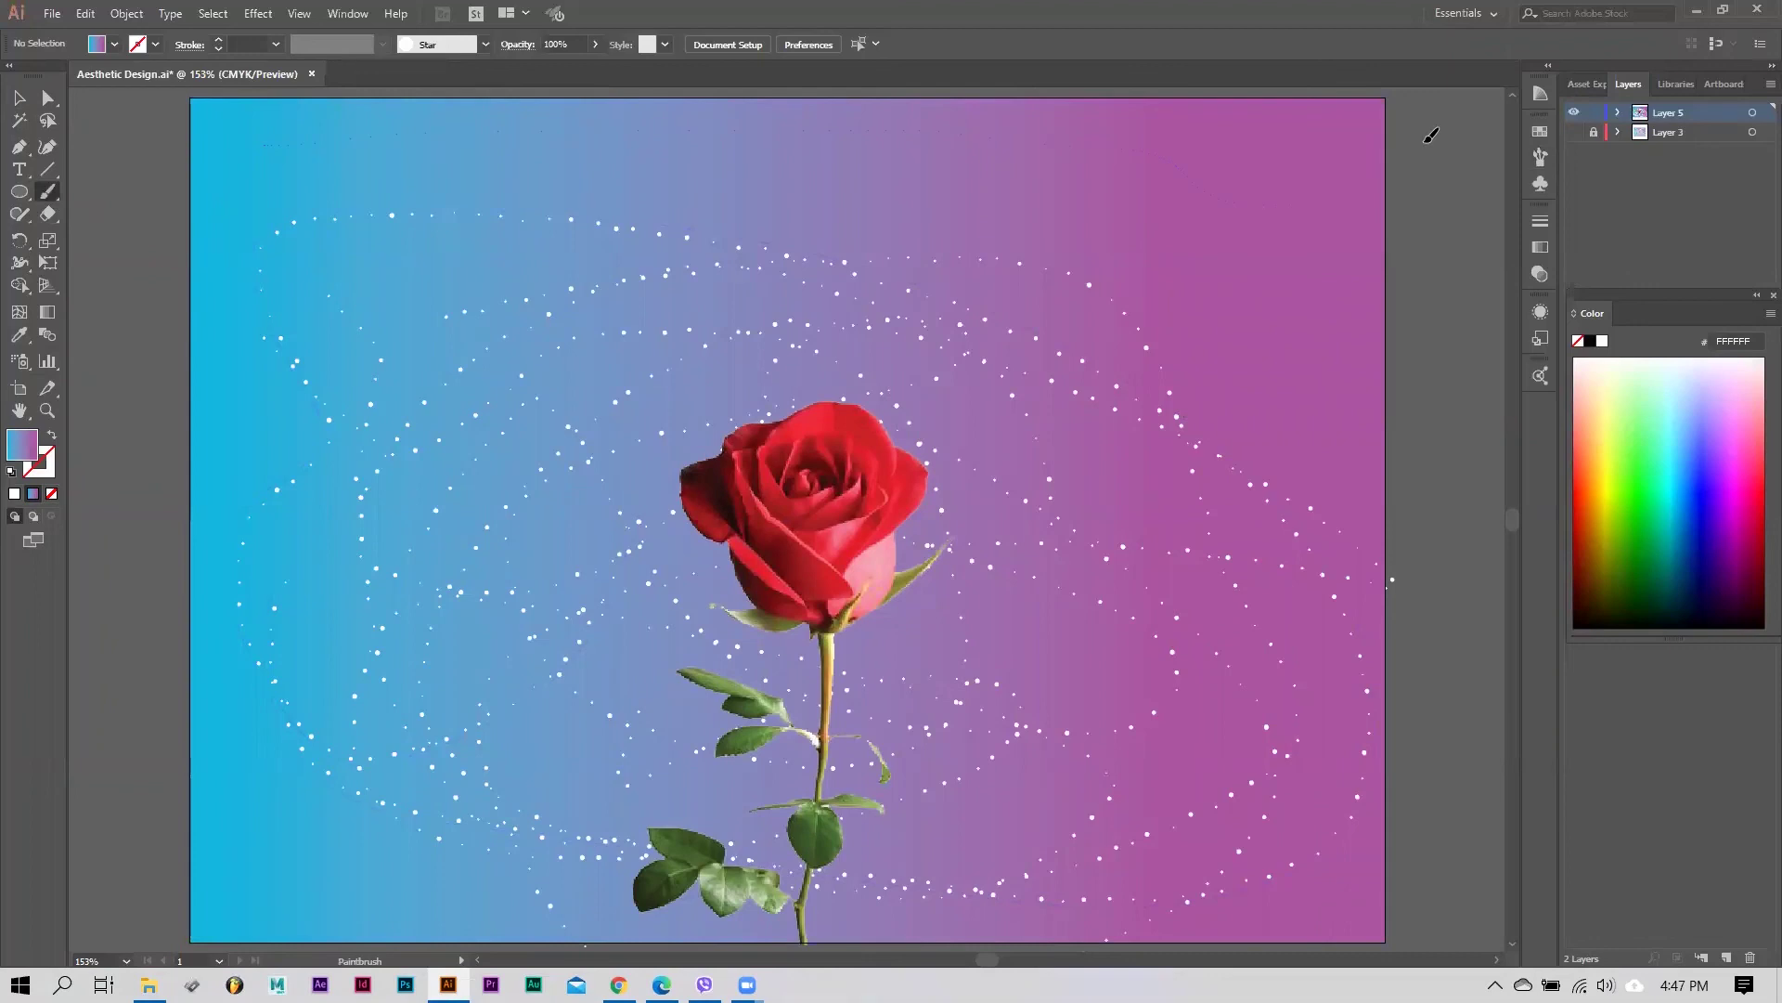
key(shift+x)
mouse_move(1251, 554)
mouse_down()
mouse_move(1257, 477)
mouse_move(1161, 199)
mouse_move(220, 141)
mouse_up()
mouse_move(304, 716)
mouse_down()
mouse_move(270, 867)
mouse_move(358, 386)
mouse_move(312, 214)
mouse_up()
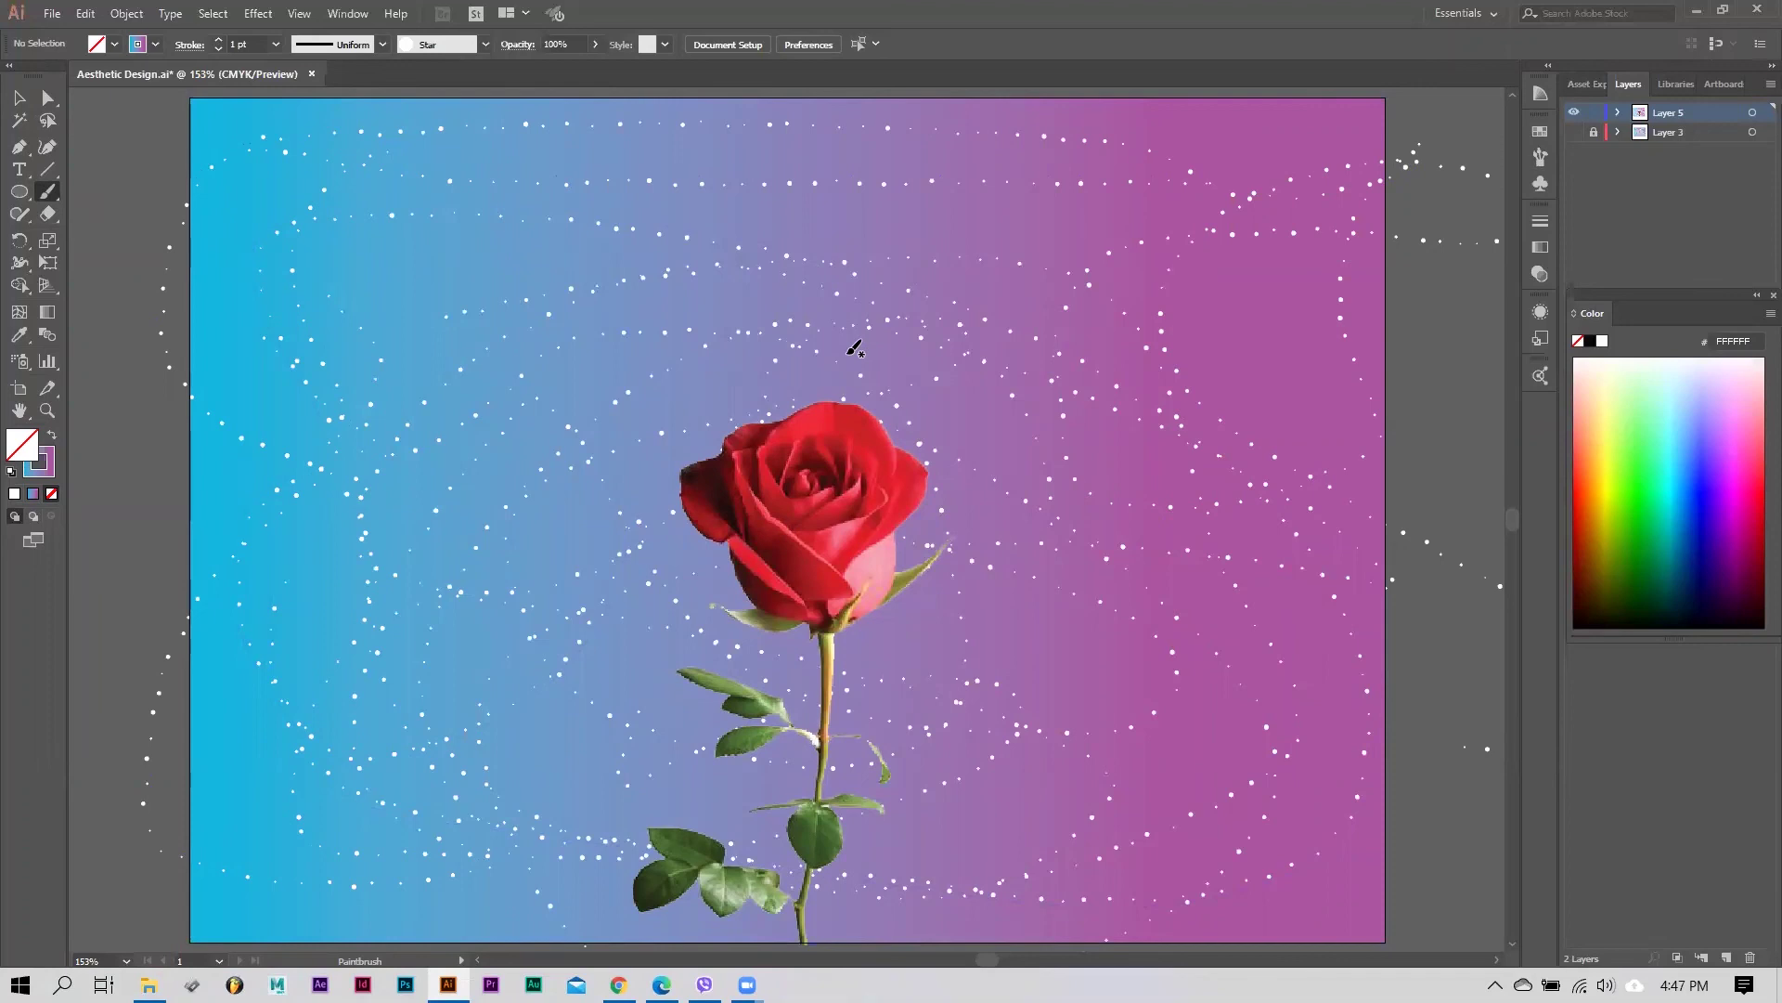
key(v)
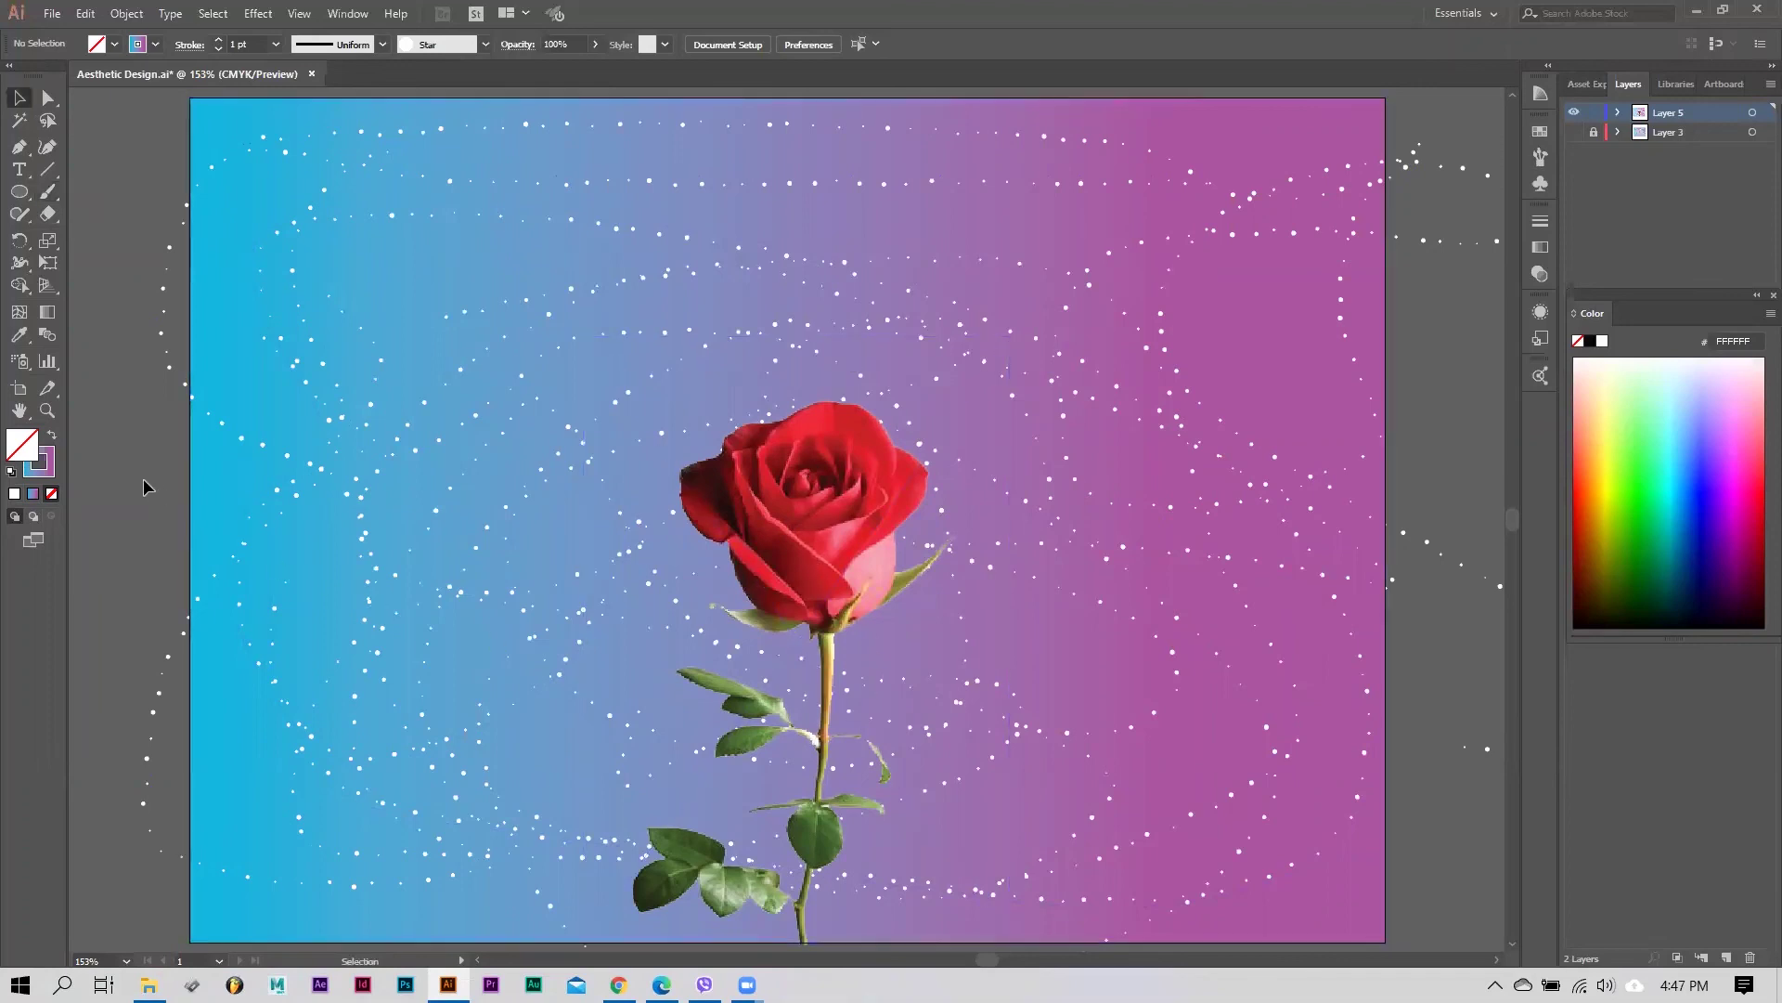